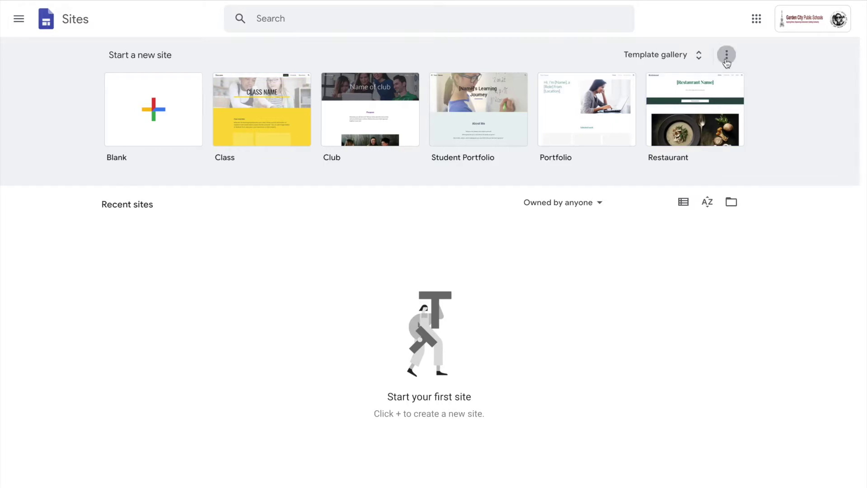
Expand the full template gallery and browse the Education, Personal and Work templates.
left_click(698, 62)
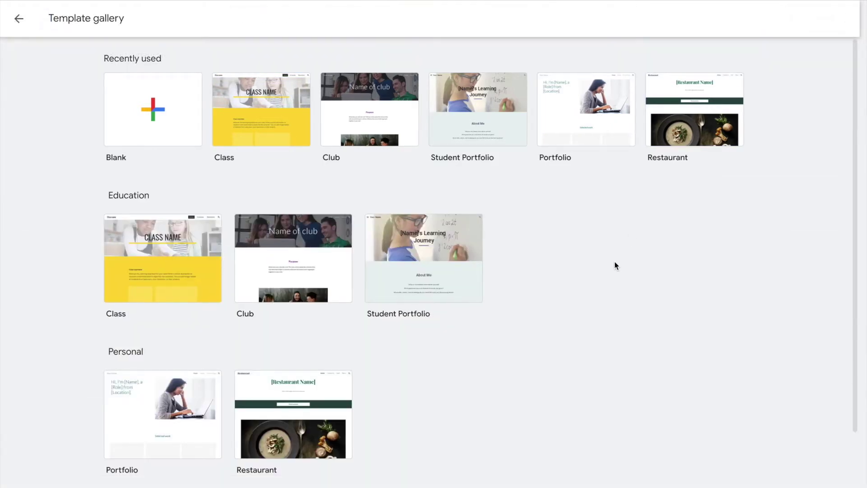
scroll(614, 262, "down", 2)
scroll(615, 266, "down", 1)
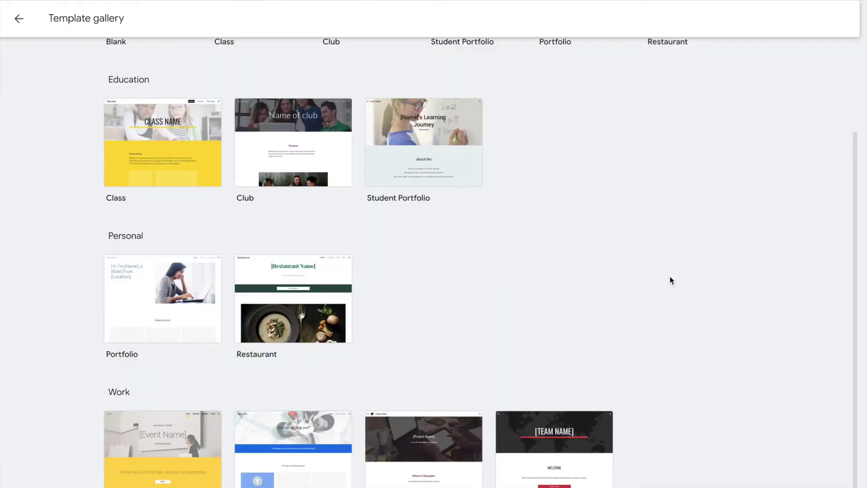
scroll(769, 290, "down", 1)
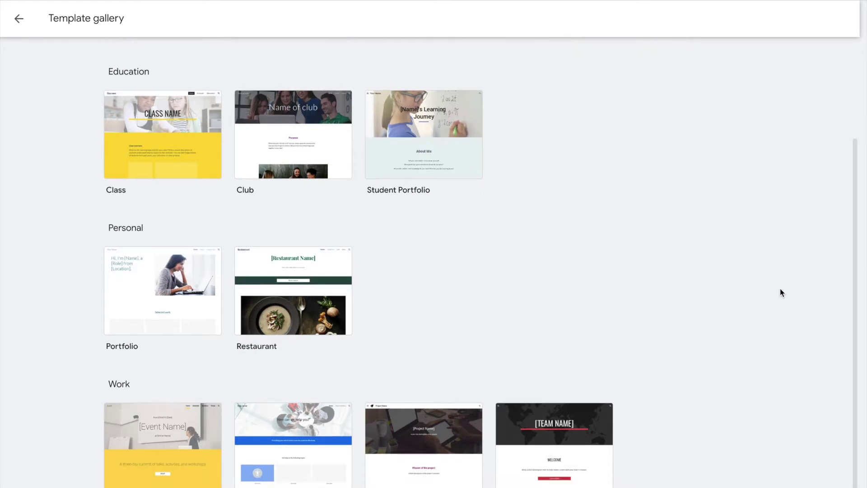
scroll(781, 290, "up", 3)
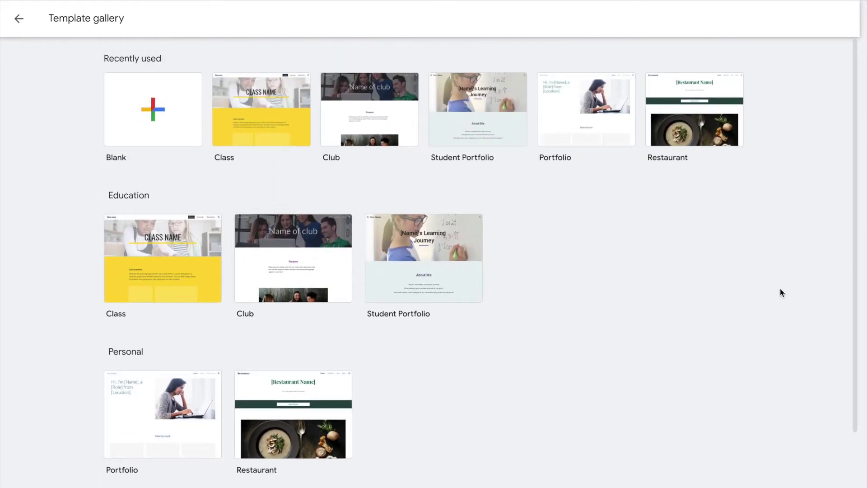
scroll(781, 289, "down", 1)
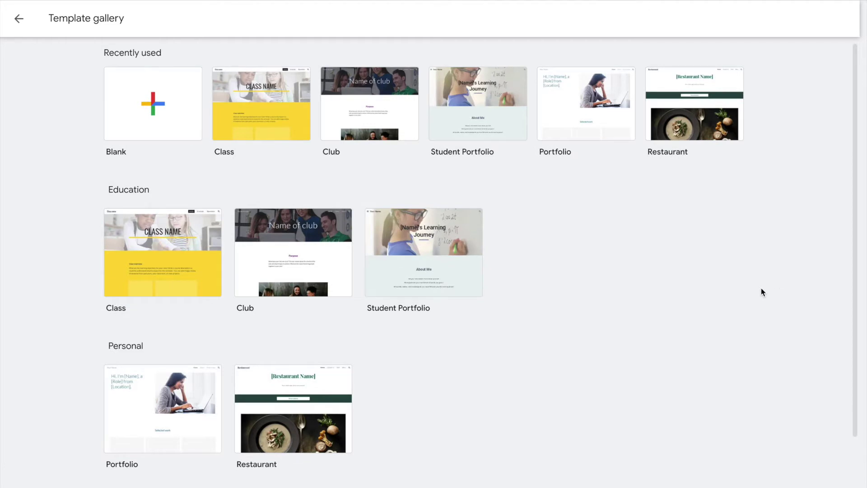
Create a new site from the Portfolio template and look over its Home page.
left_click(588, 104)
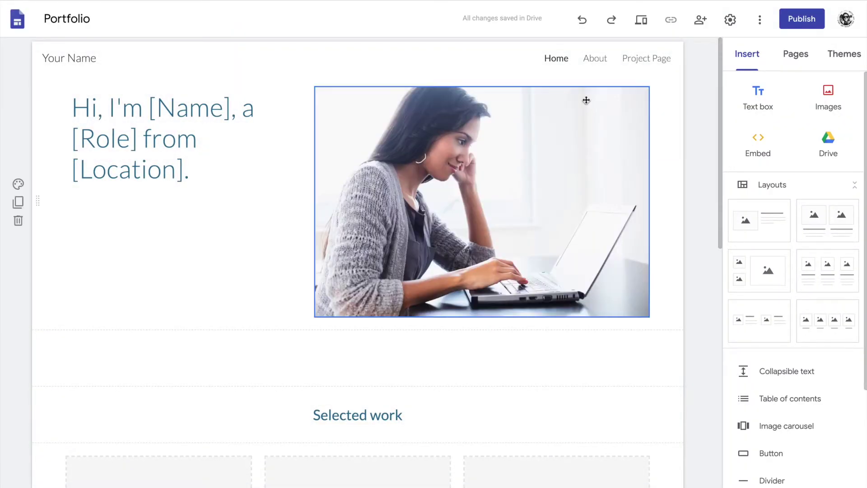
scroll(681, 251, "down", 5)
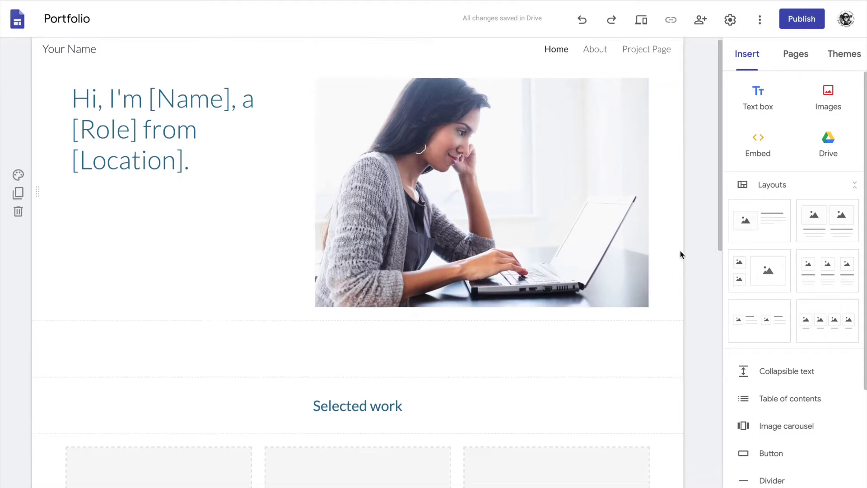
scroll(680, 252, "down", 5)
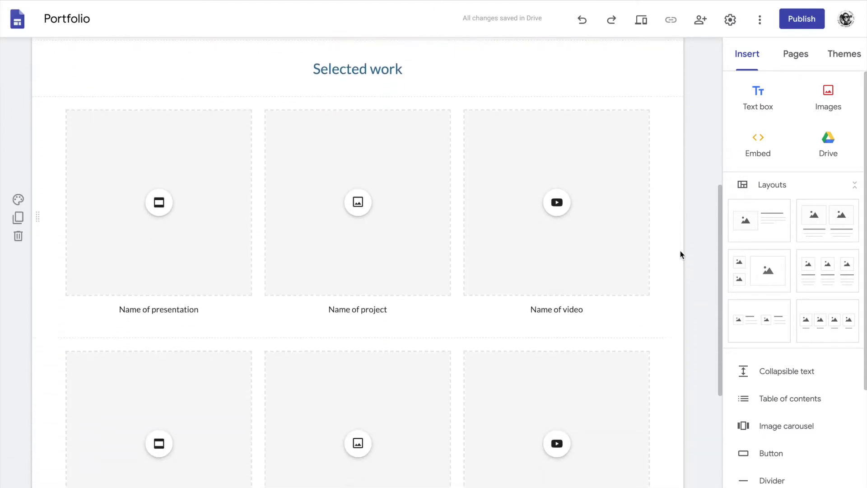
scroll(680, 252, "down", 5)
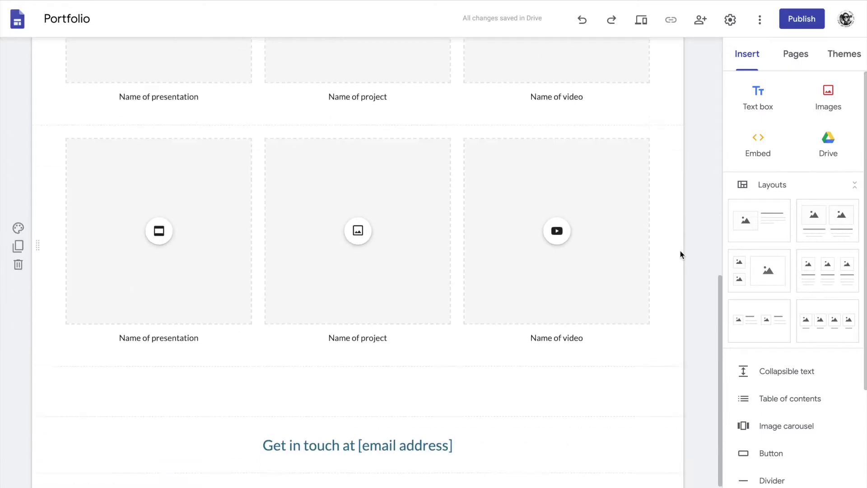
scroll(681, 250, "up", 15)
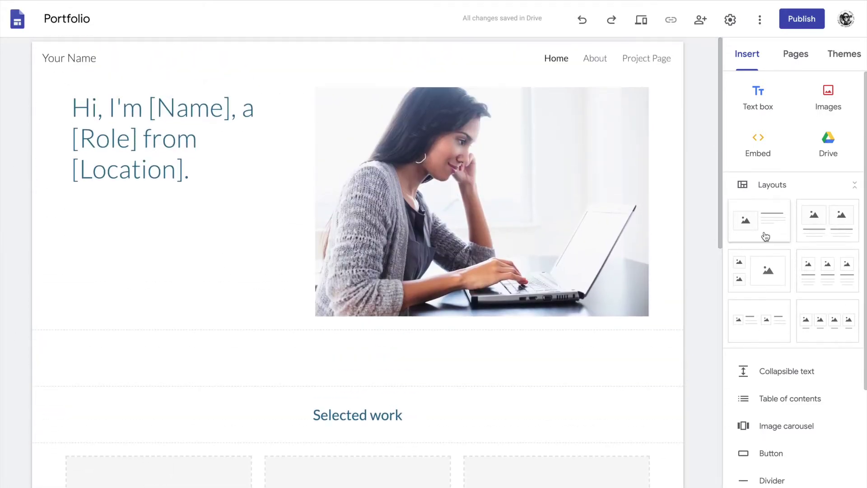
scroll(802, 368, "down", 5)
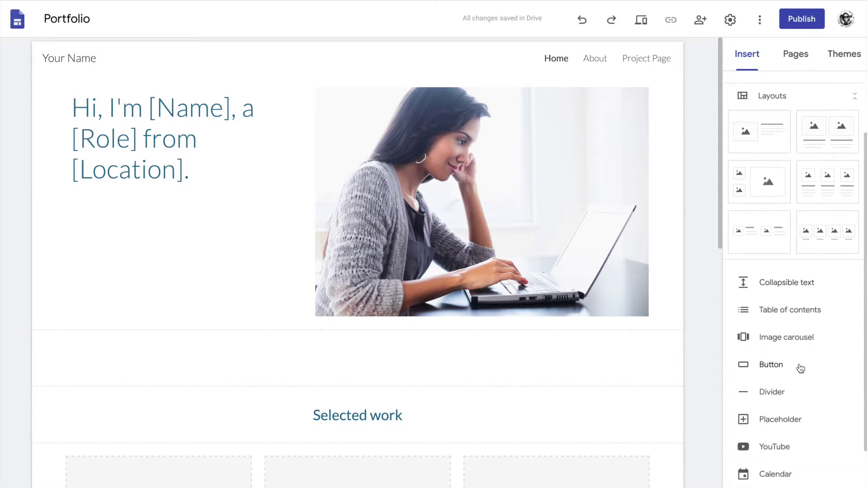
scroll(802, 367, "up", 5)
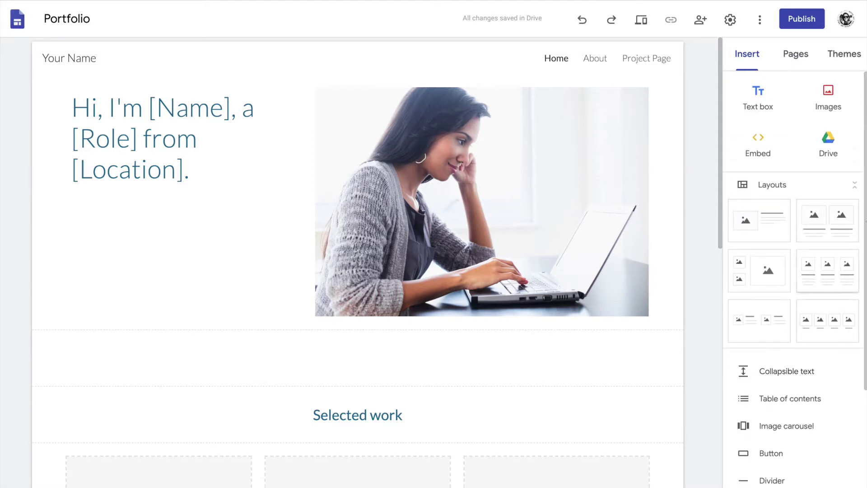
Review the template's About page, then move on to the Project Page.
left_click(798, 58)
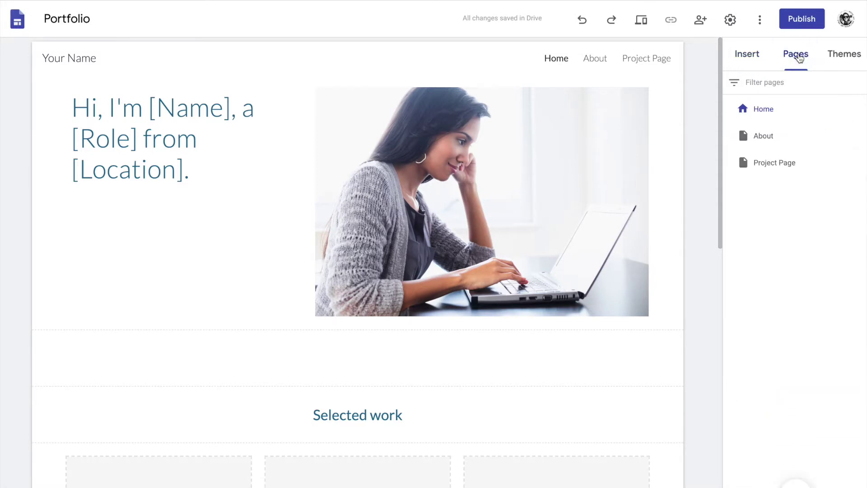
left_click(765, 141)
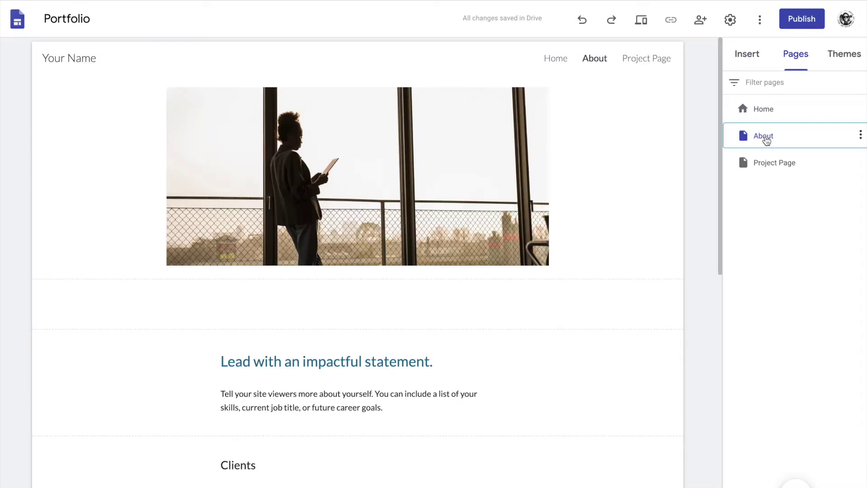
scroll(641, 192, "down", 9)
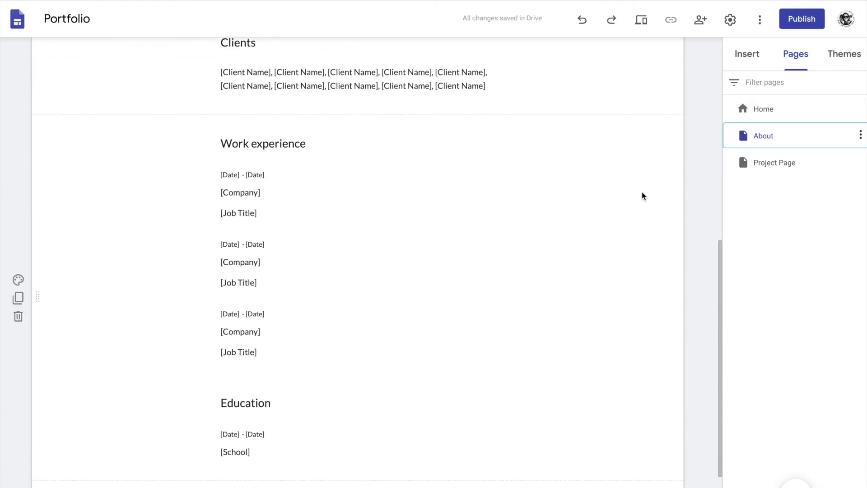
left_click(790, 170)
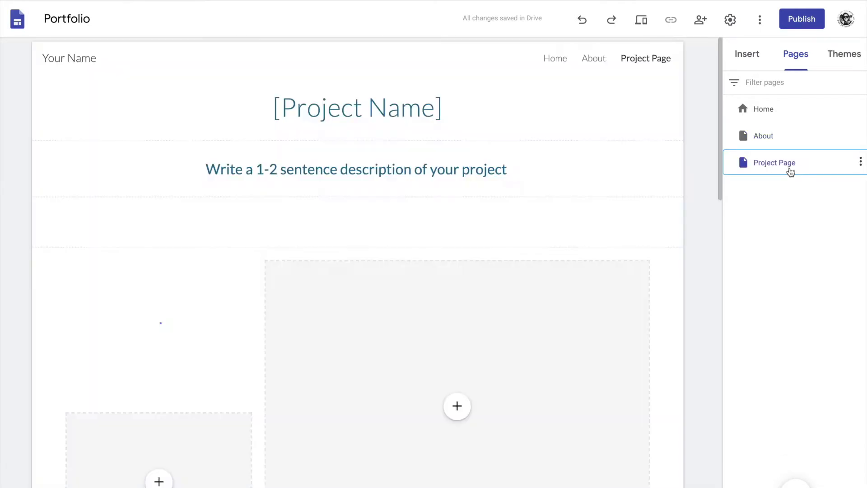
Try the Aristotle theme, return to the Home page, then try Diplomat.
left_click(847, 56)
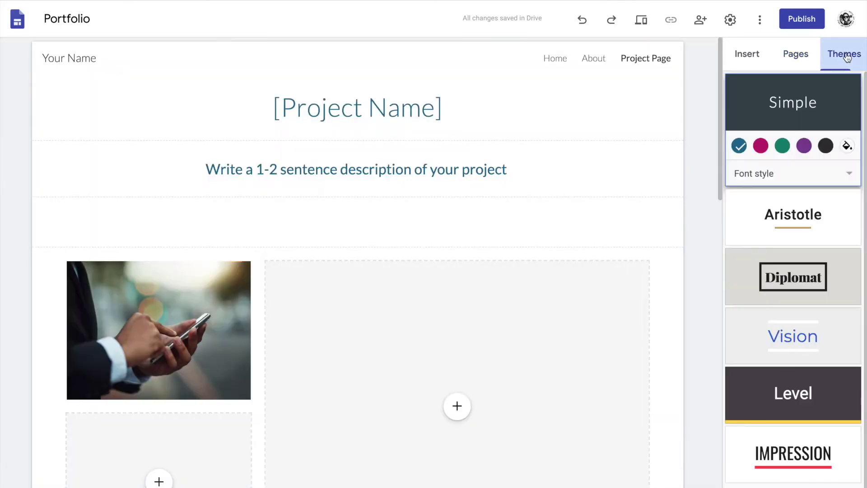
left_click(792, 226)
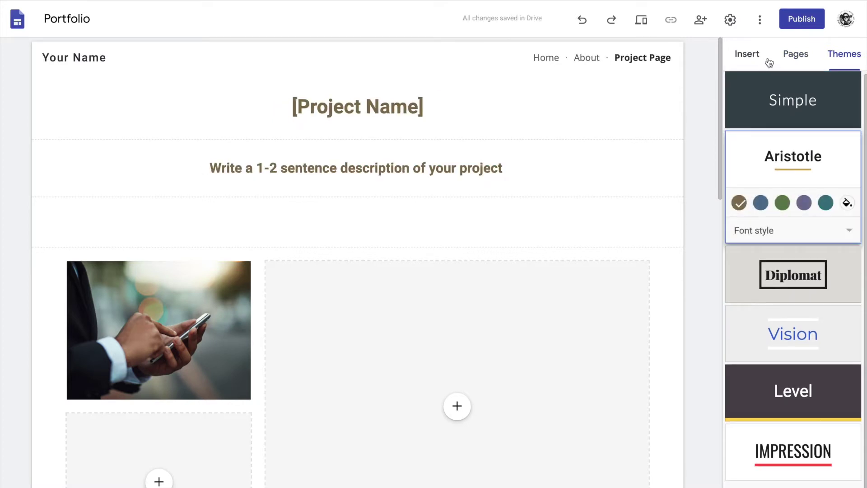
left_click(795, 54)
left_click(755, 110)
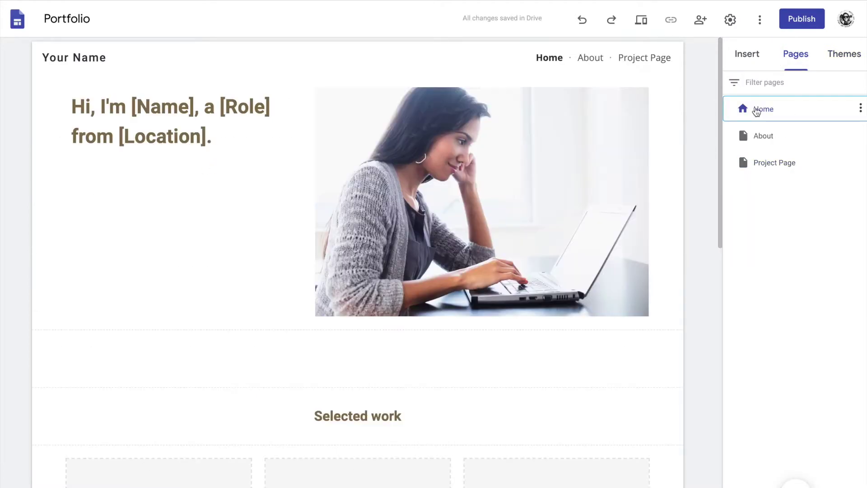
left_click(844, 56)
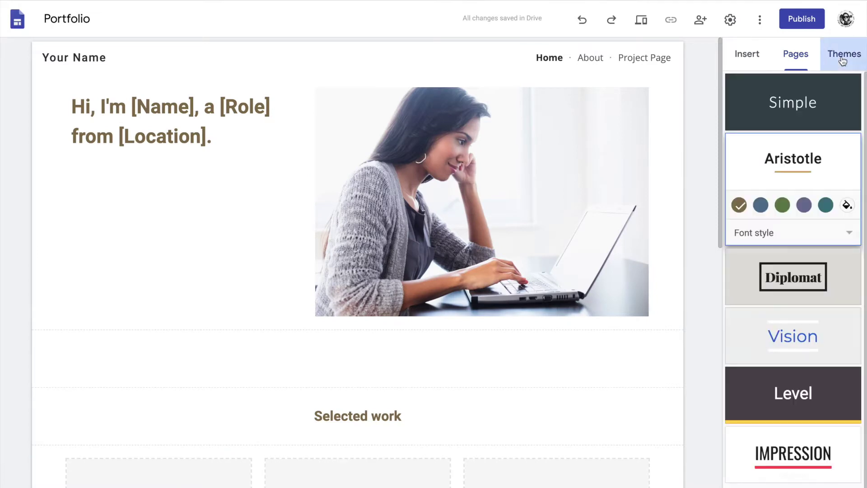
left_click(798, 295)
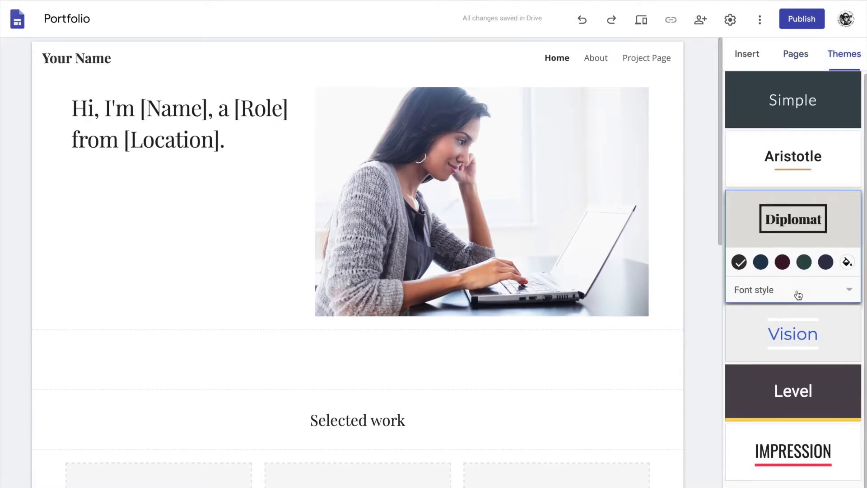
Compare the Vision, Level, Impression and Simple themes, then apply Impression.
scroll(540, 223, "down", 3)
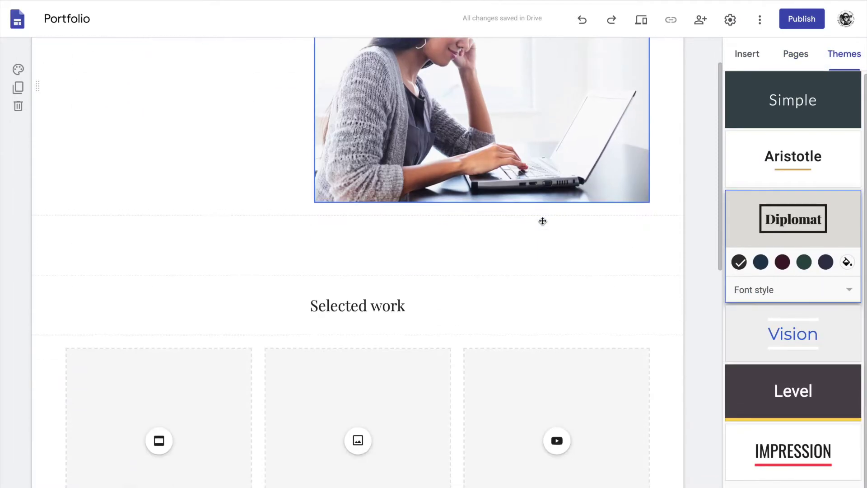
left_click(804, 337)
scroll(620, 309, "up", 3)
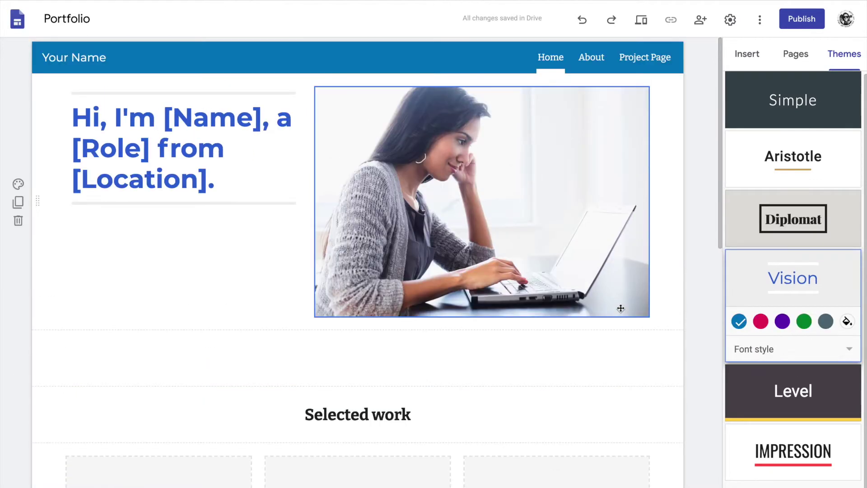
left_click(816, 411)
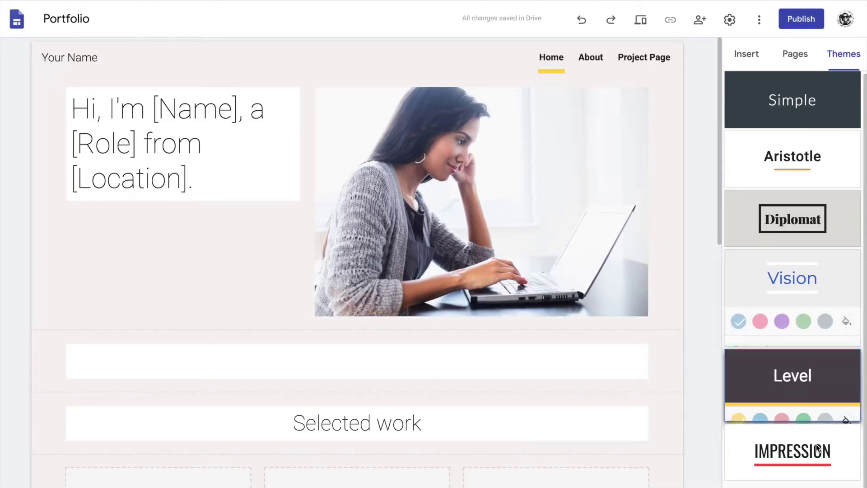
left_click(818, 452)
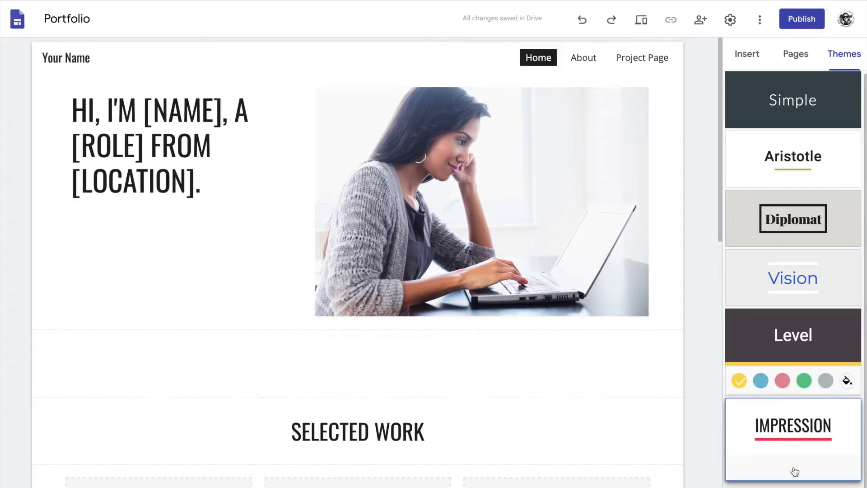
left_click(798, 98)
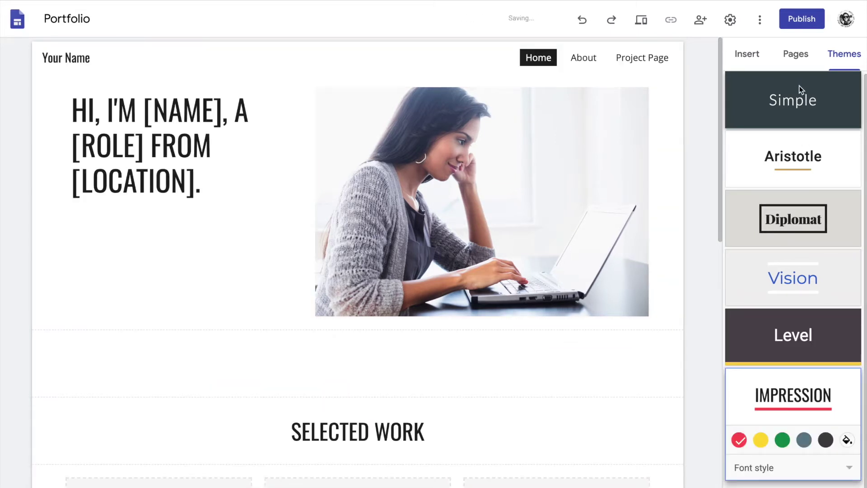
left_click(784, 461)
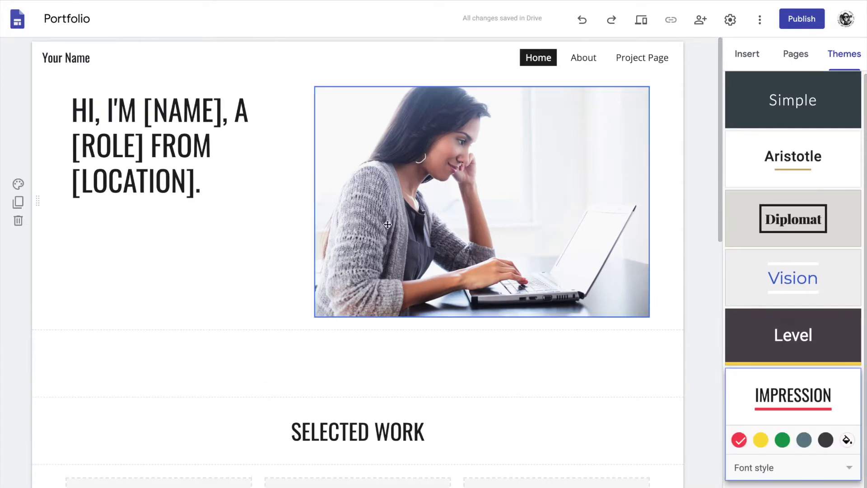
left_click(168, 145)
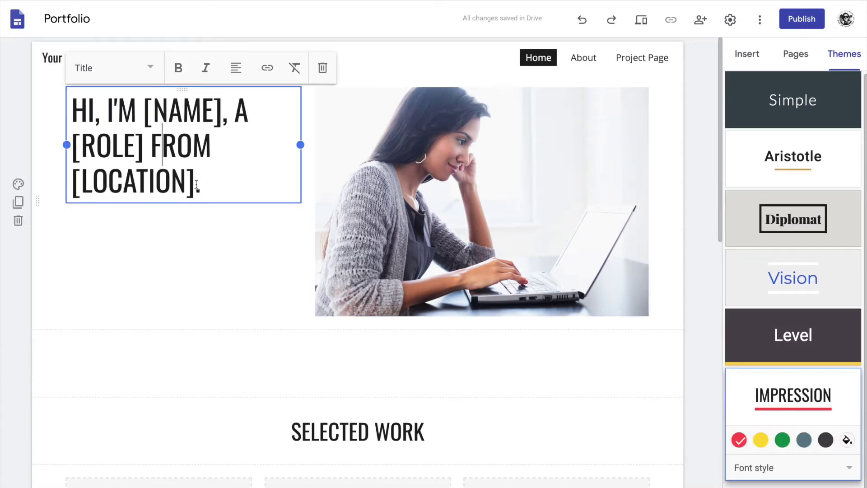
Change the intro heading to 'HOLZ PORTFOLIO' with no trailing period or blank line.
left_click_drag(195, 185, 75, 110)
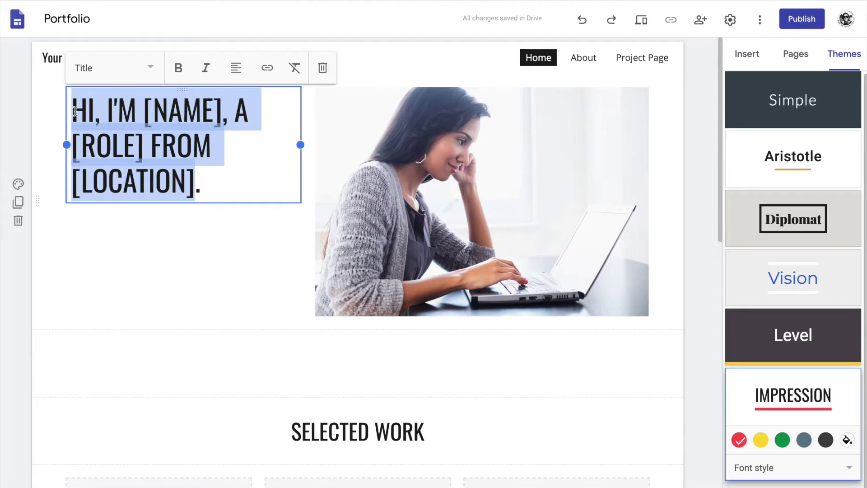
type("HOLZ ")
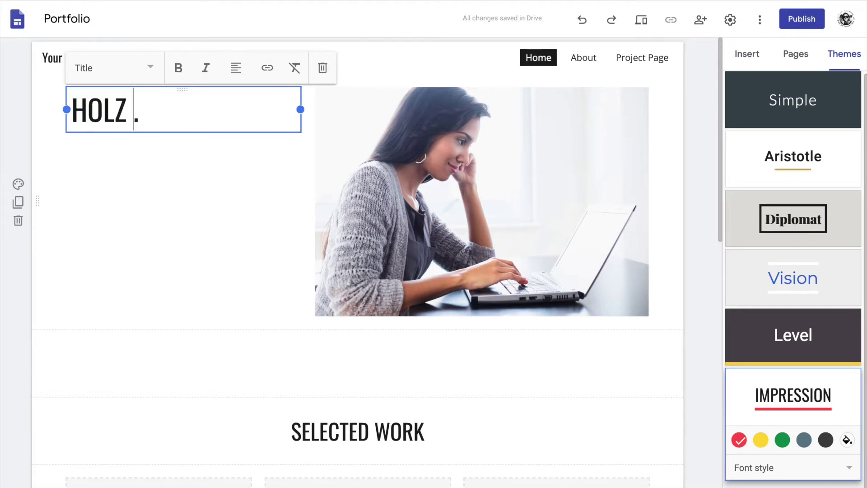
type("PORTFOLIO")
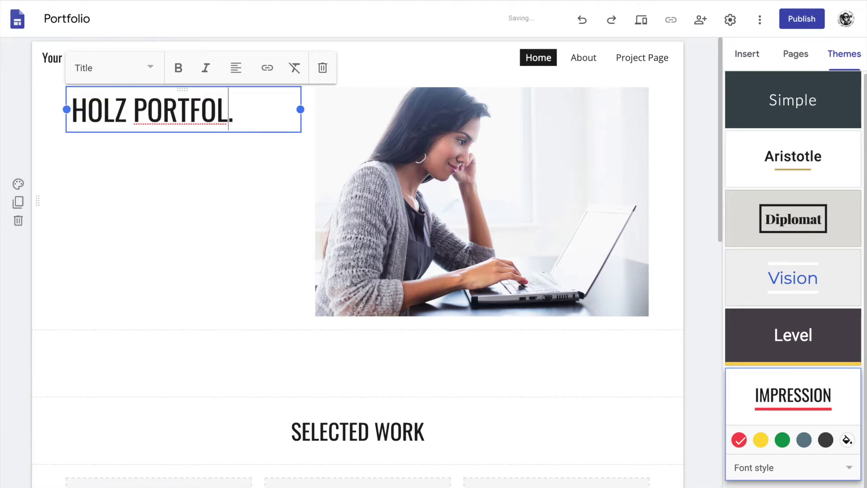
left_click(273, 119)
key("BackSpace")
key("Return")
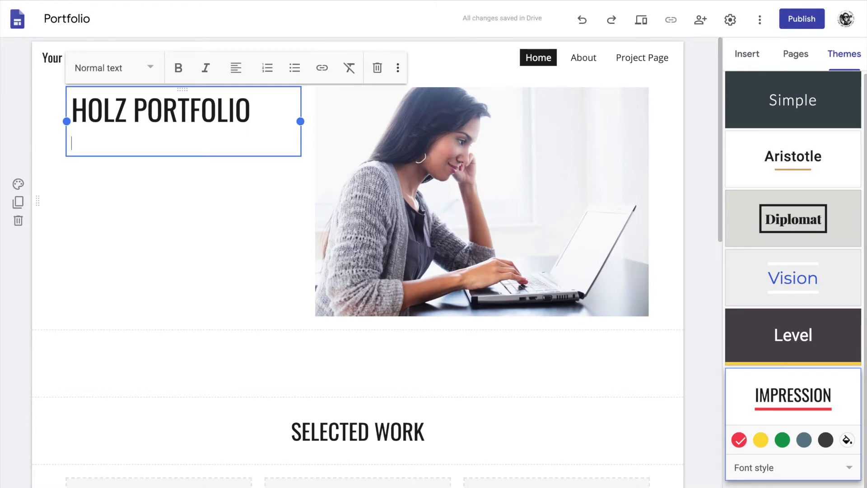
key("BackSpace")
left_click(145, 242)
left_click(476, 232)
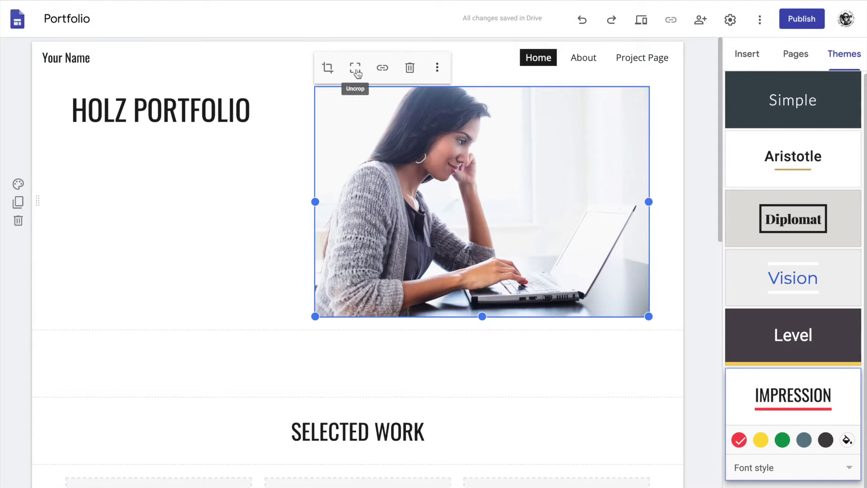
Replace the template photo beside the heading with holz back light.jpg from Google Drive.
left_click(437, 69)
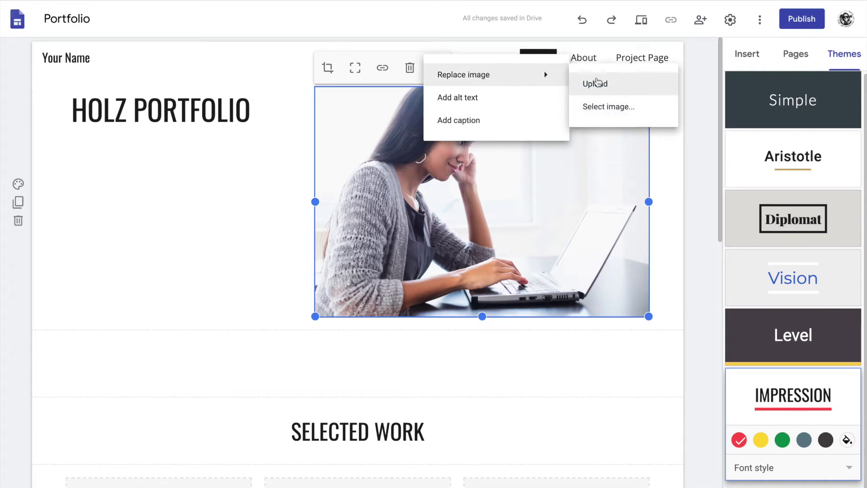
left_click(599, 108)
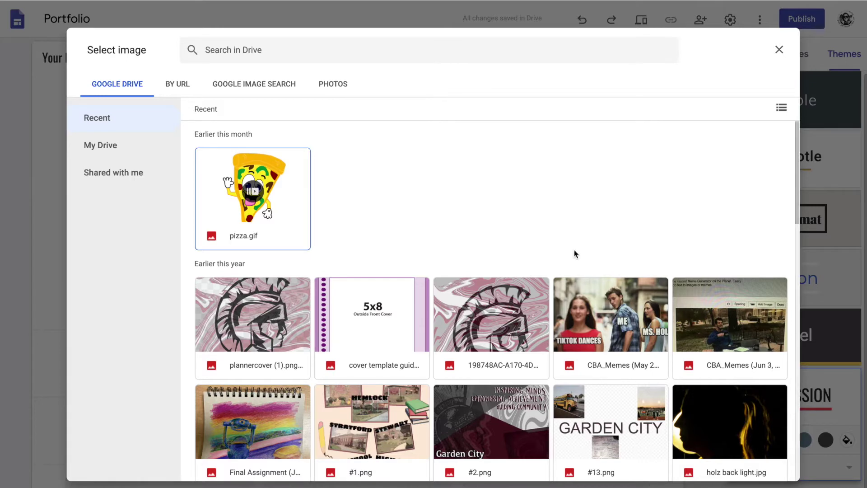
scroll(671, 303, "down", 3)
scroll(671, 303, "up", 3)
left_click(744, 414)
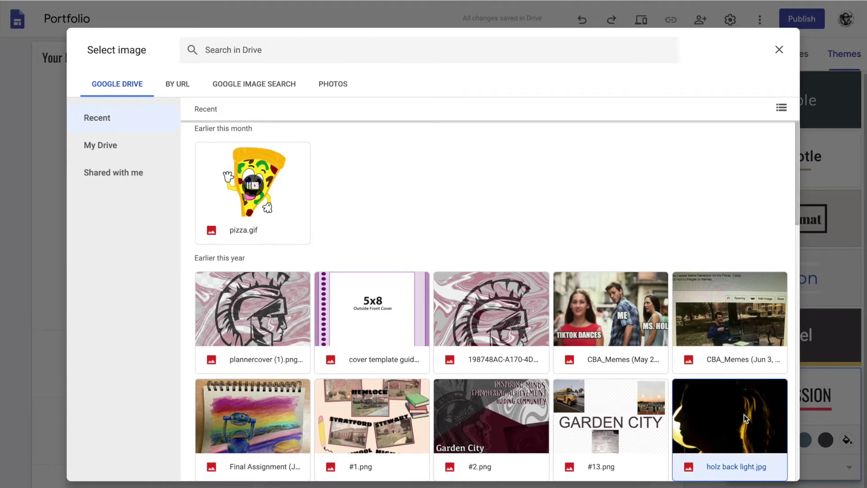
double_click(728, 405)
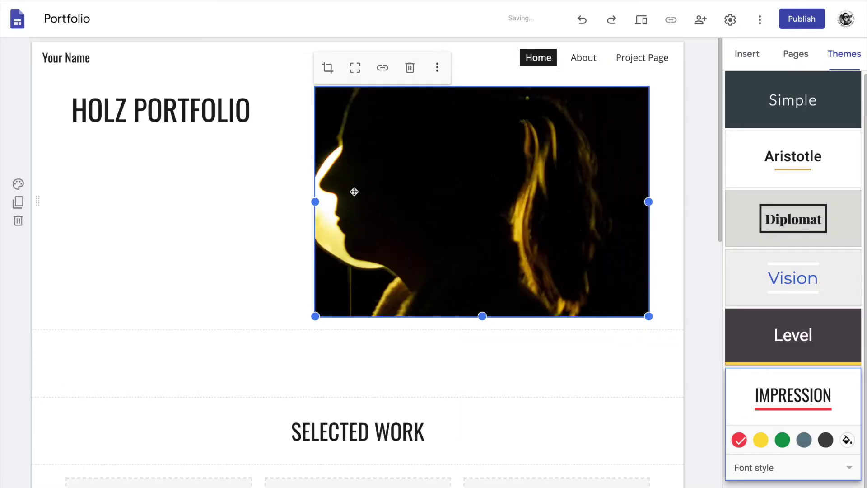
left_click(155, 221)
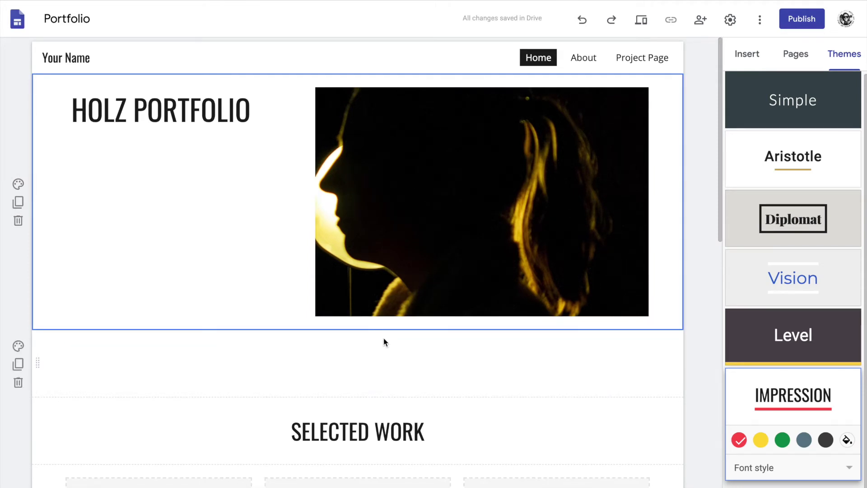
Give the SELECTED WORK section the Emphasis 2 background.
scroll(382, 341, "down", 3)
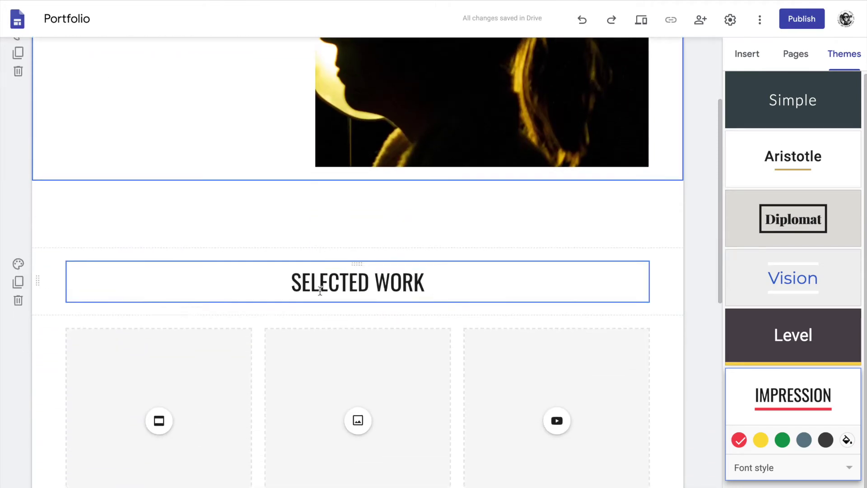
scroll(314, 271, "down", 1)
left_click(290, 208)
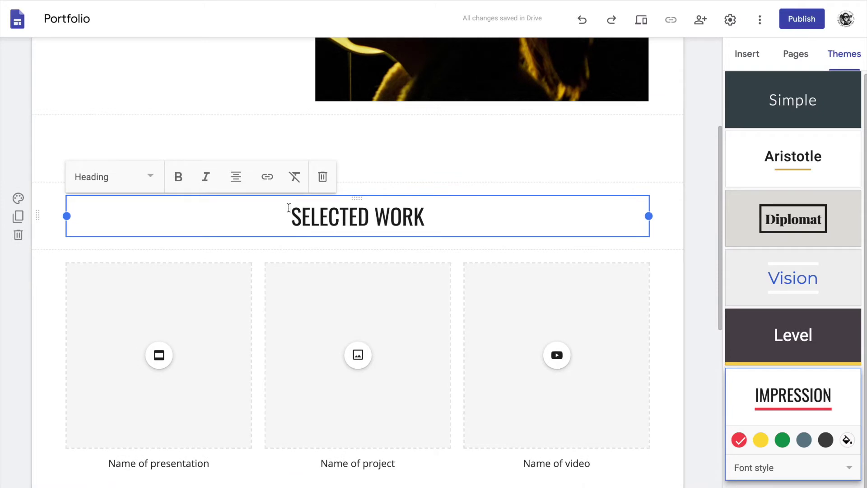
left_click(18, 197)
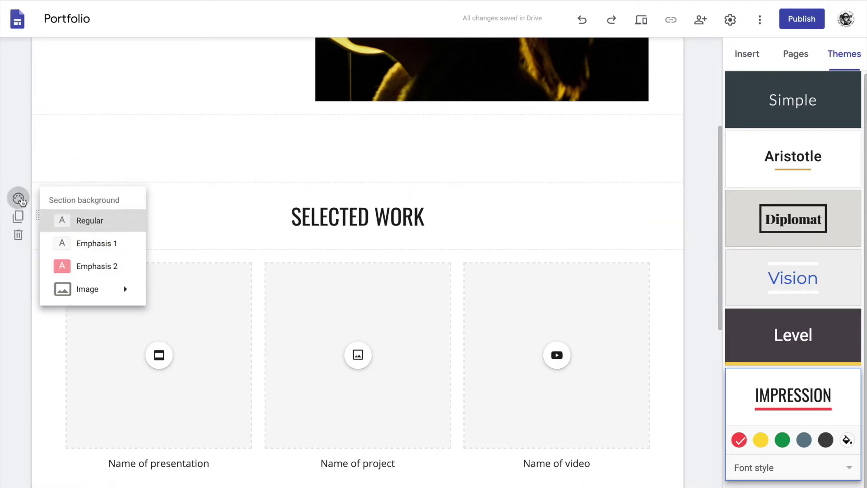
left_click(77, 266)
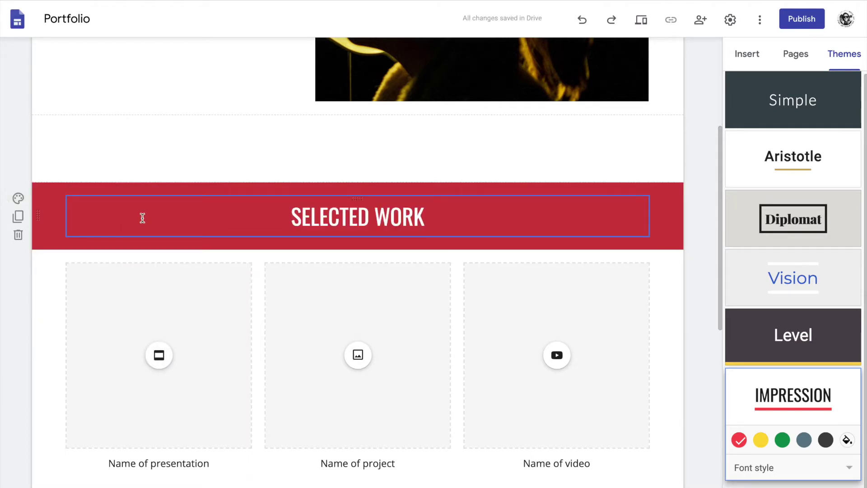
left_click(18, 199)
left_click(105, 267)
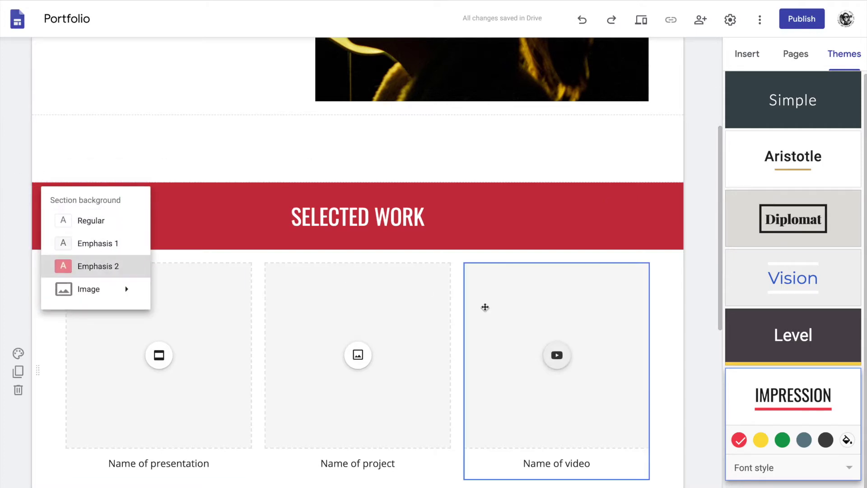
left_click(763, 444)
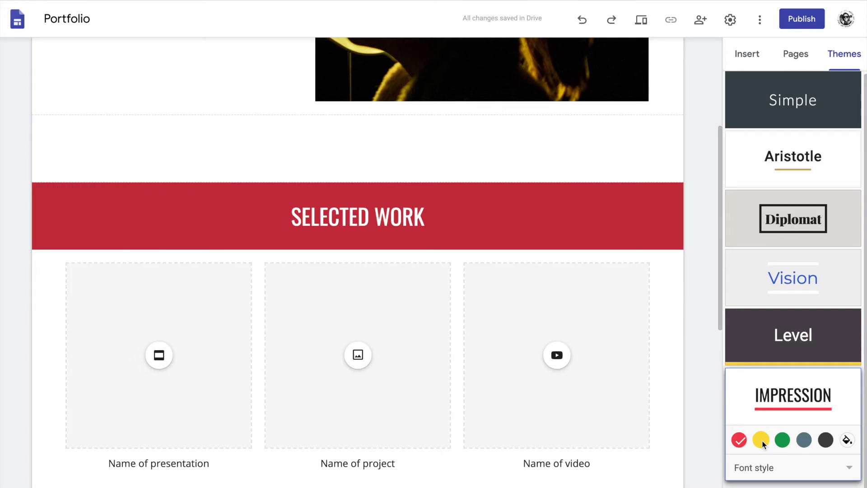
Try yellow and green Impression theme colours, settling on slate blue-grey.
left_click(764, 443)
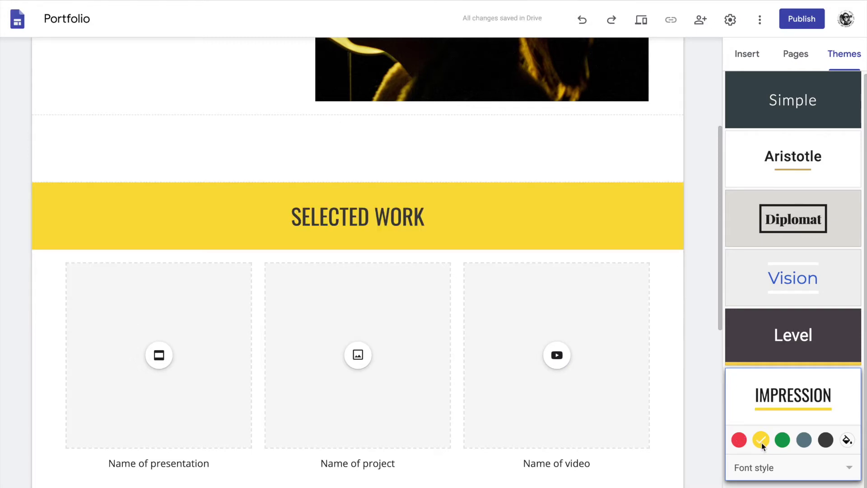
left_click(781, 443)
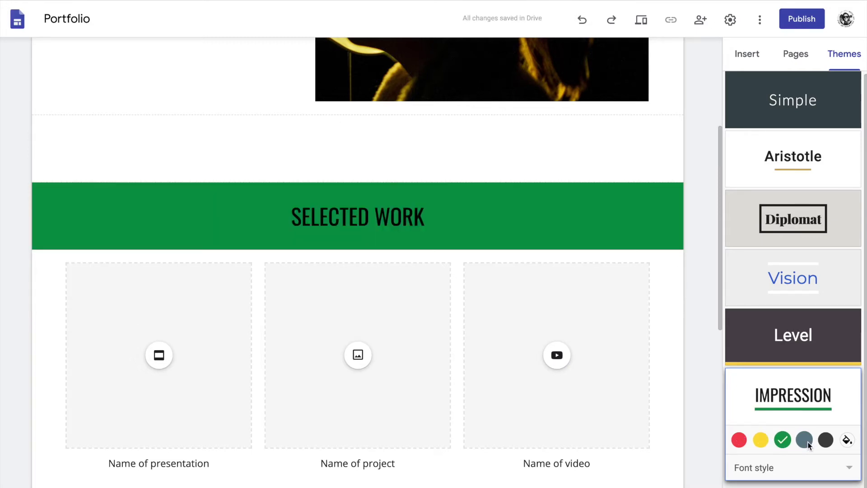
left_click(805, 442)
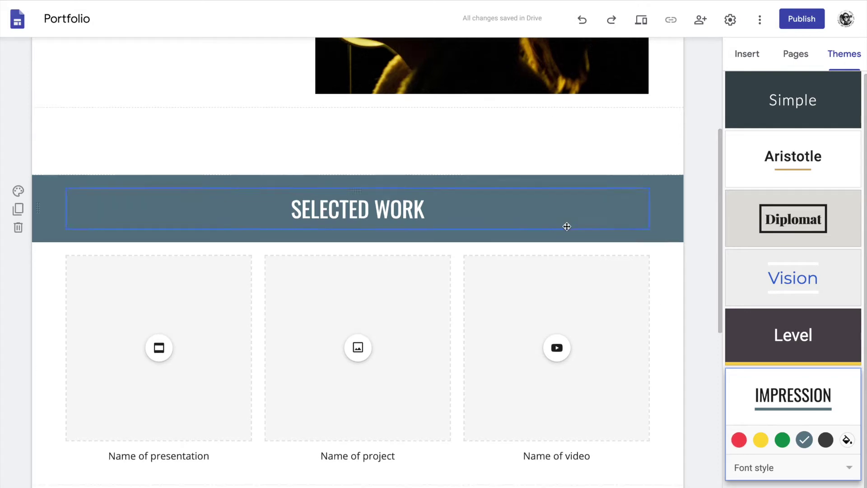
left_click(519, 148)
left_click(662, 149)
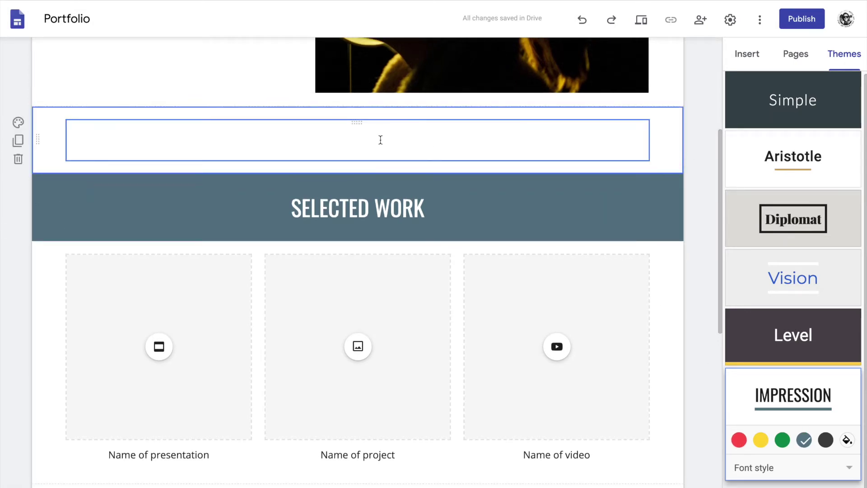
Title the band above SELECTED WORK 'WELCOME TO MY SITE', then dismiss the Slides picker.
left_click(380, 140)
type("WELC")
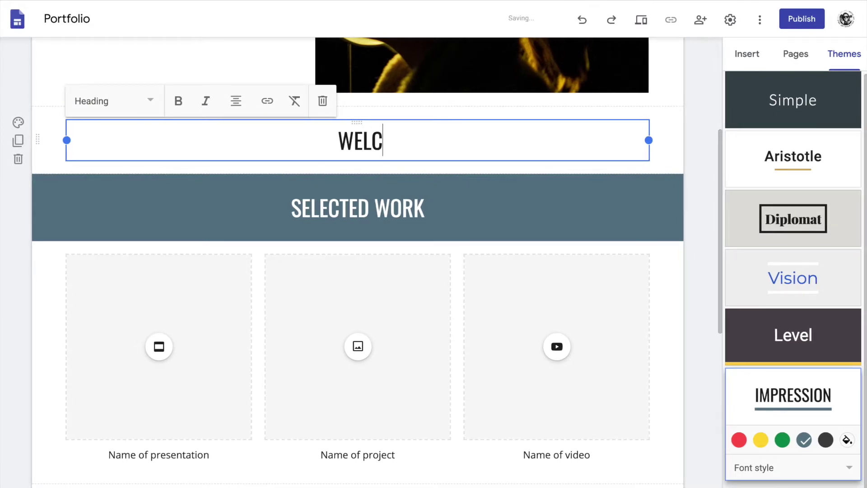
type("OME TO MY SITE")
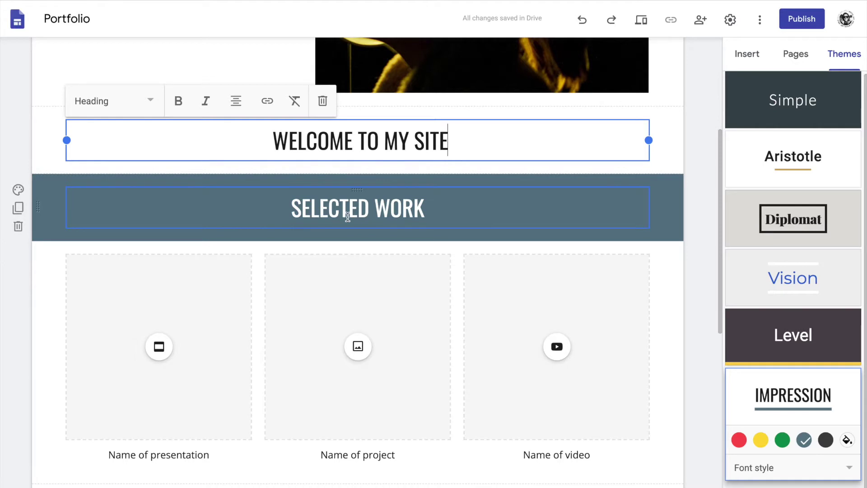
left_click(196, 310)
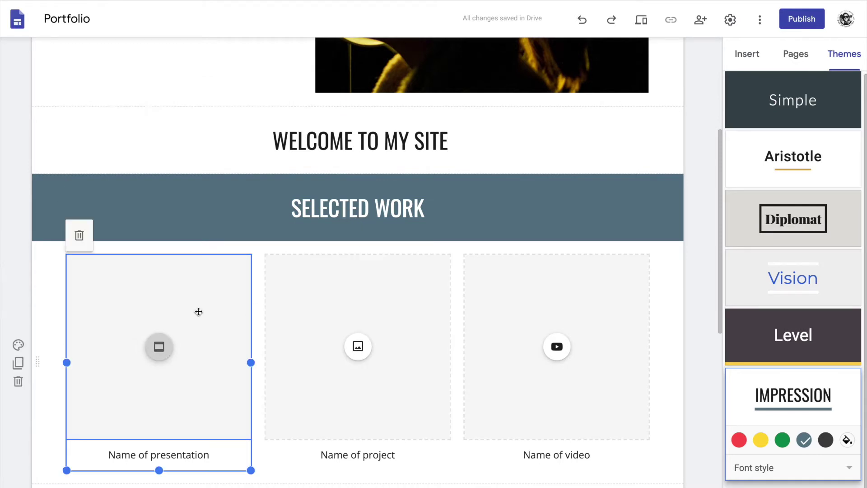
scroll(198, 310, "down", 1)
left_click(160, 290)
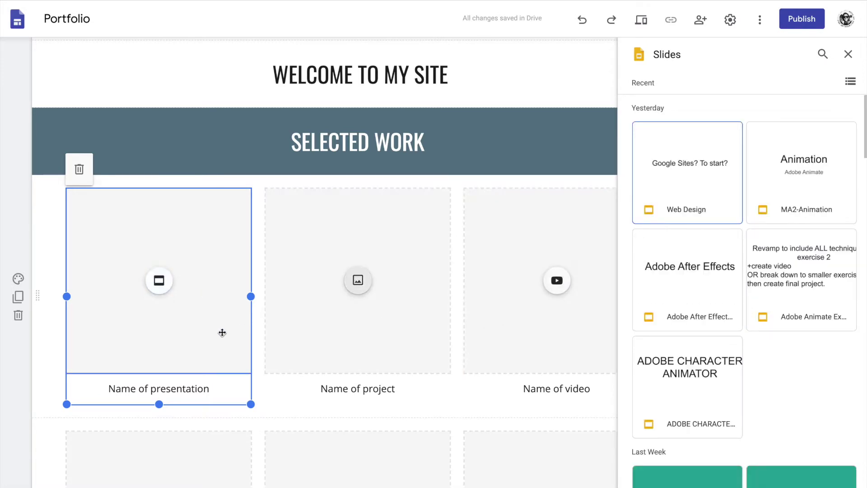
left_click(849, 54)
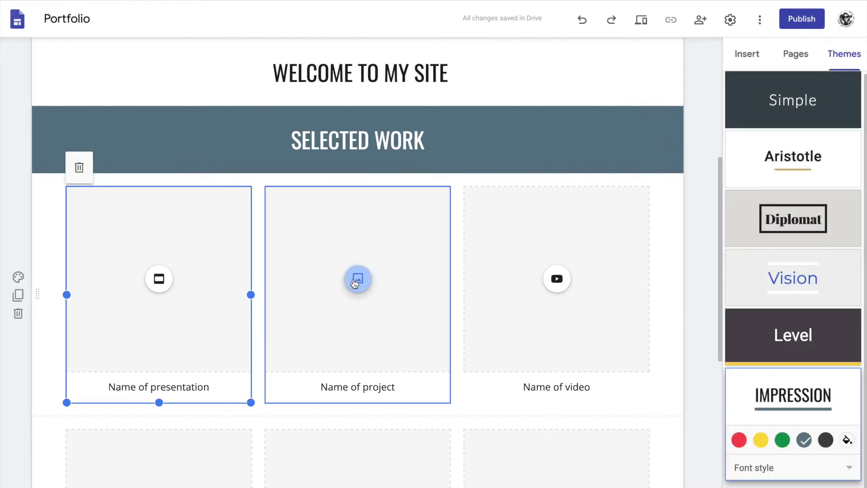
Insert the marbled 2020-2021 planner image from Google Photos into the middle project card.
left_click(357, 280)
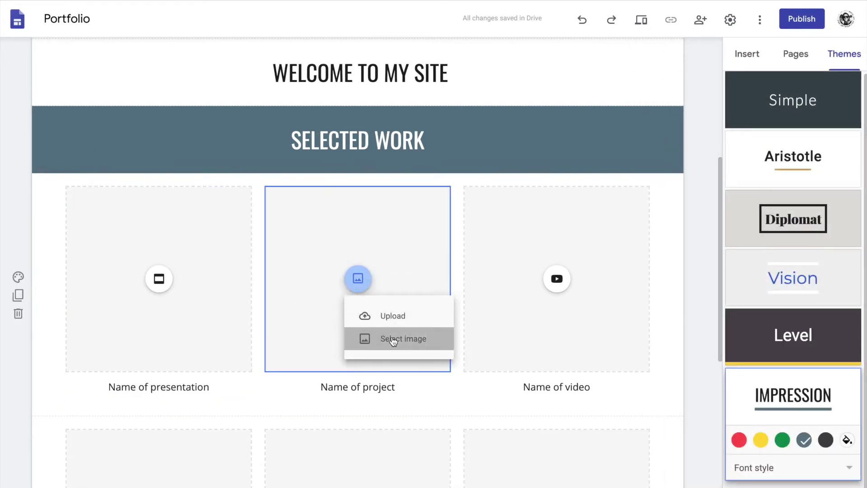
left_click(393, 340)
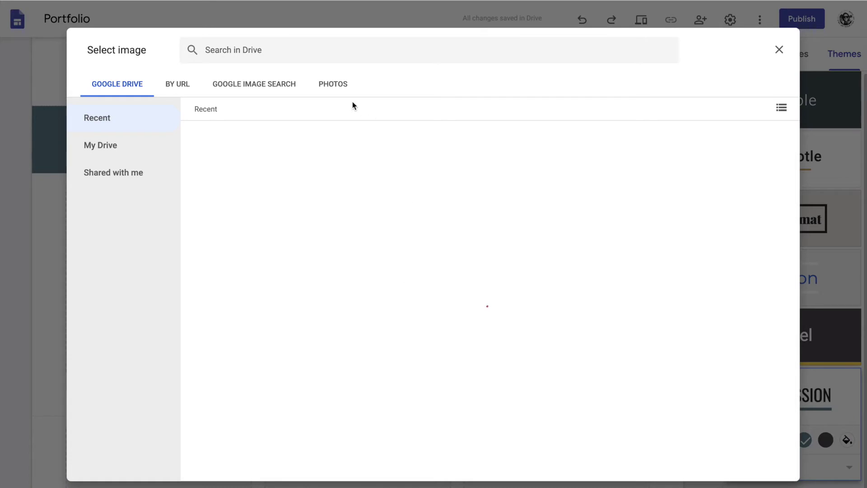
left_click(345, 85)
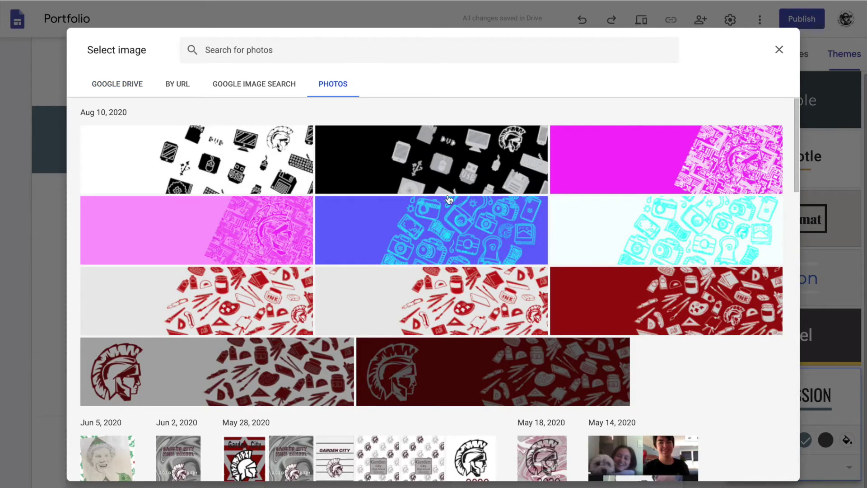
scroll(449, 199, "down", 2)
scroll(572, 374, "down", 3)
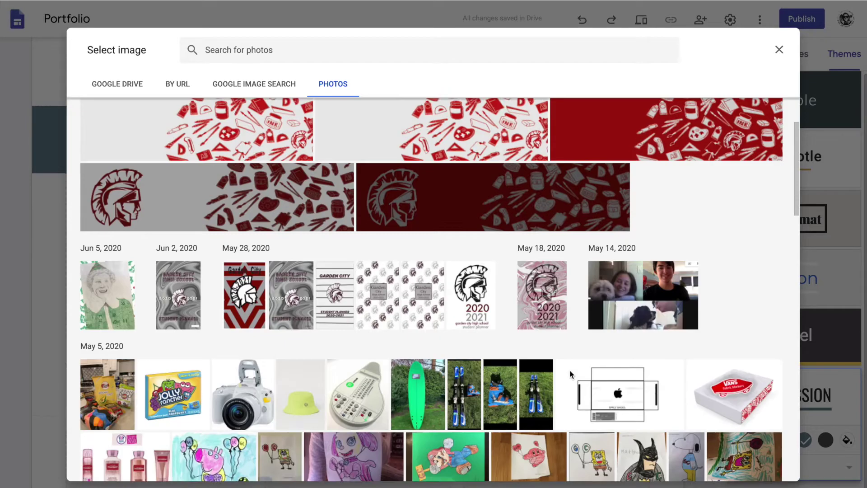
left_click(544, 259)
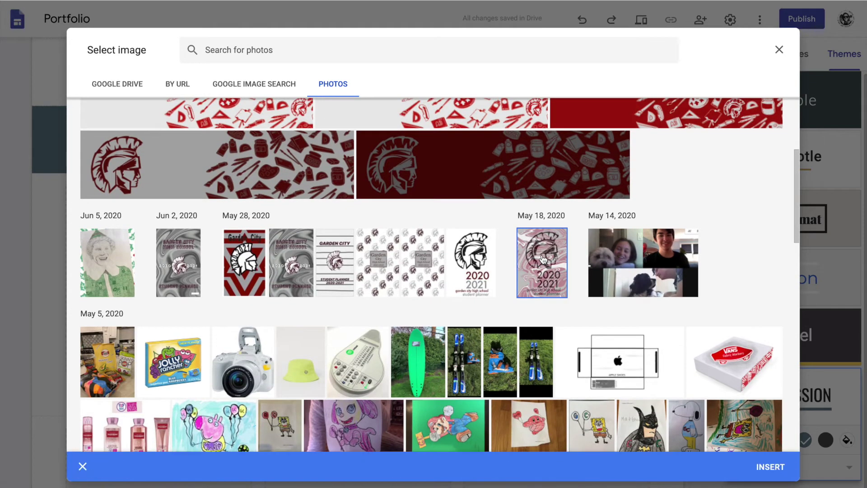
left_click(771, 467)
Replace the Name of project caption with 'Planner Cover 2020-2021'.
left_click(342, 389)
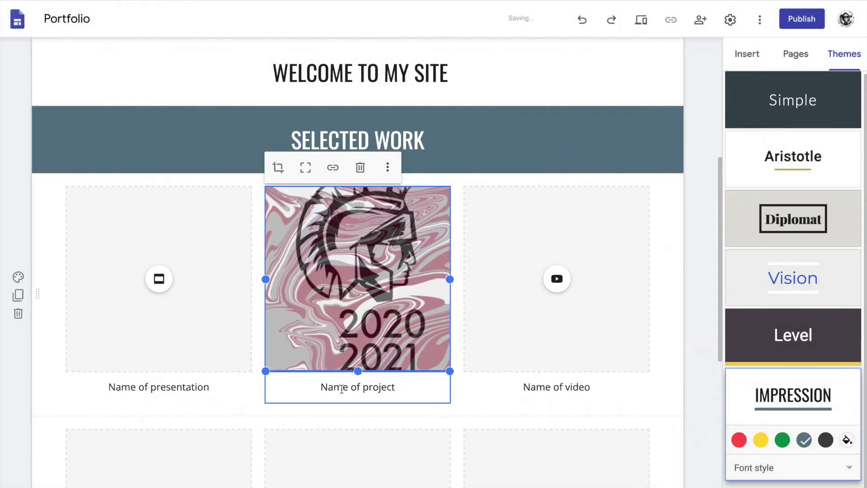
triple_click(351, 396)
key("BackSpace")
type("Plan")
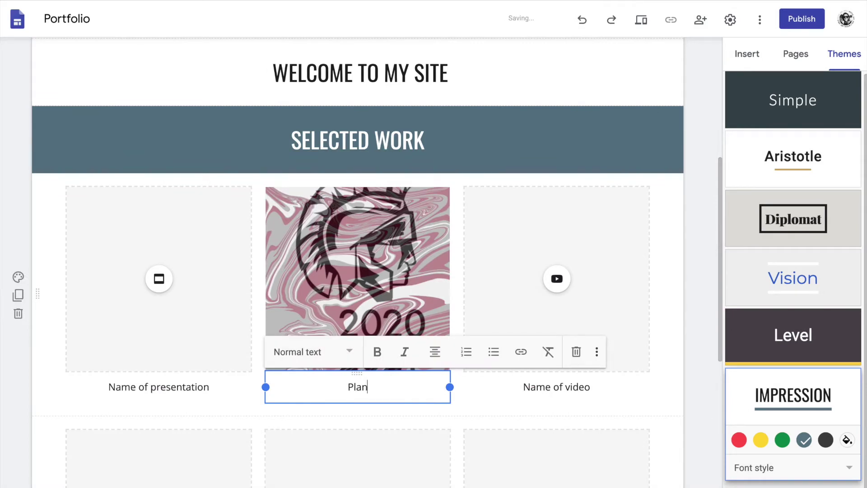
type("ner Cover")
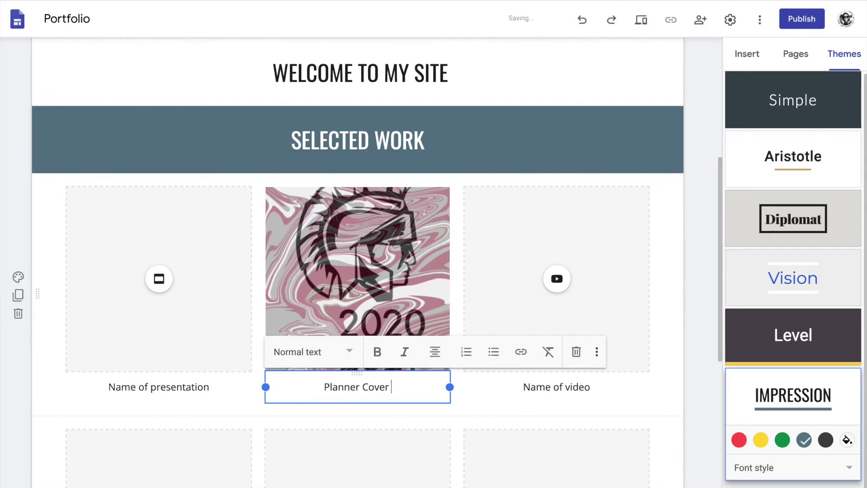
type(" 2020-")
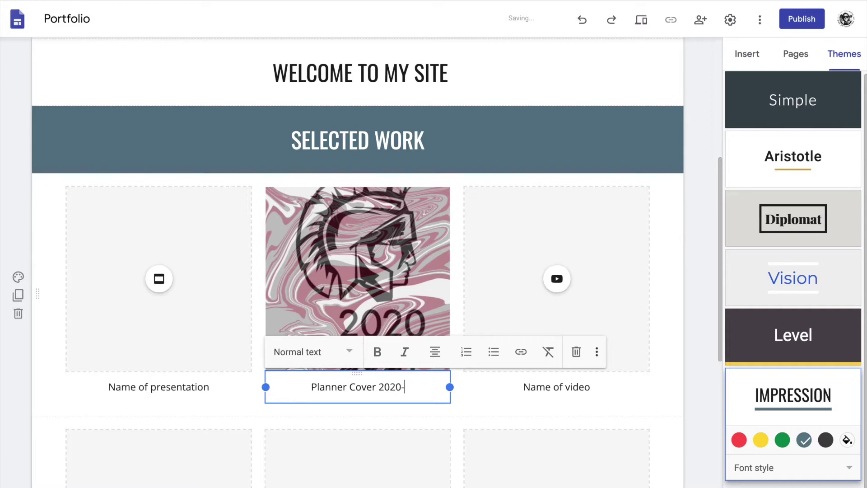
type("2021")
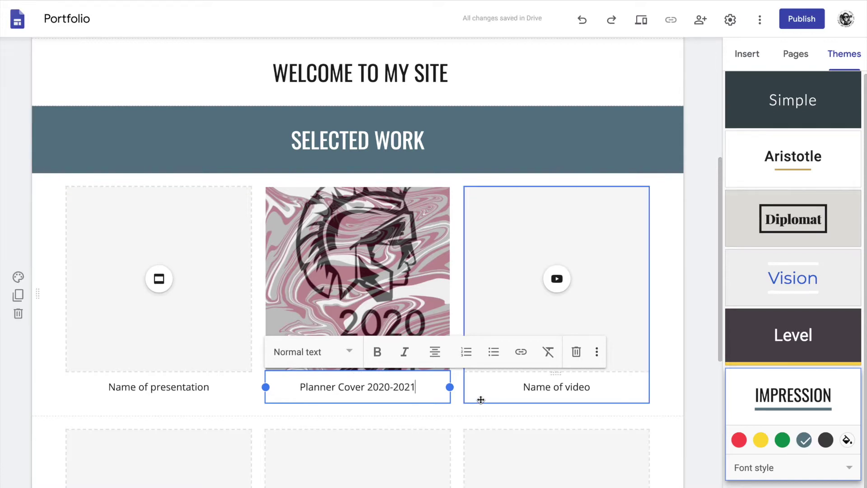
left_click(479, 401)
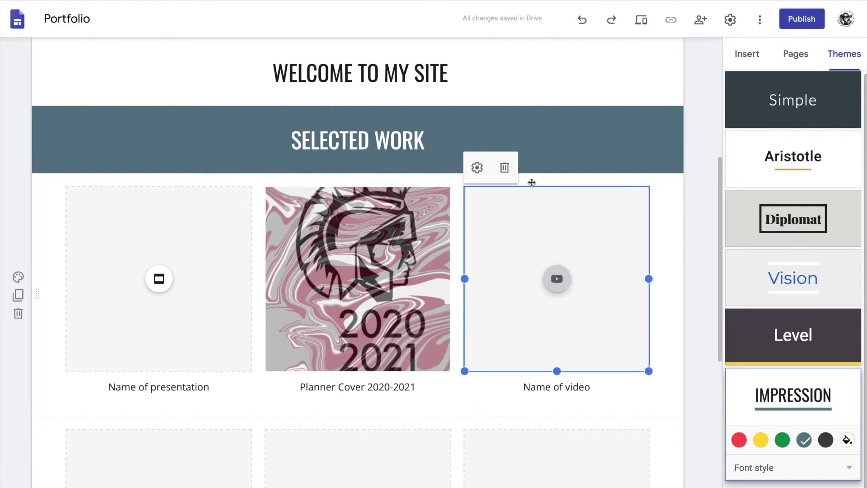
Set the video placeholder's allowed file type to Image.
left_click(480, 168)
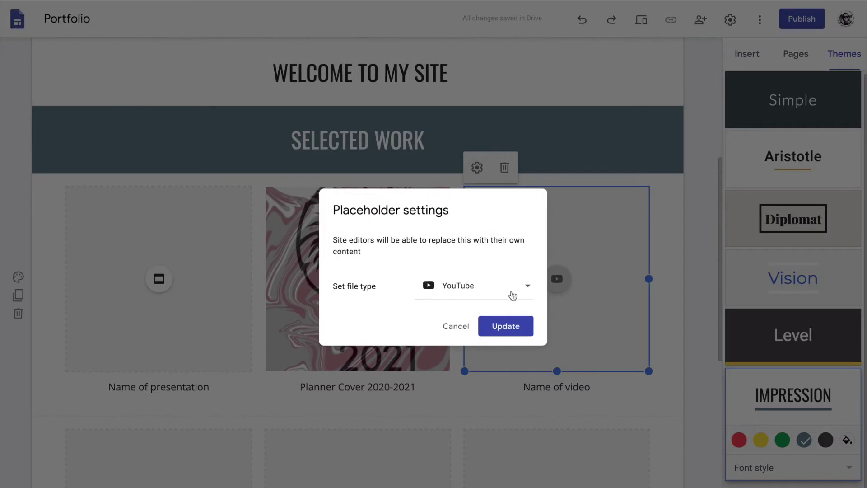
left_click(515, 293)
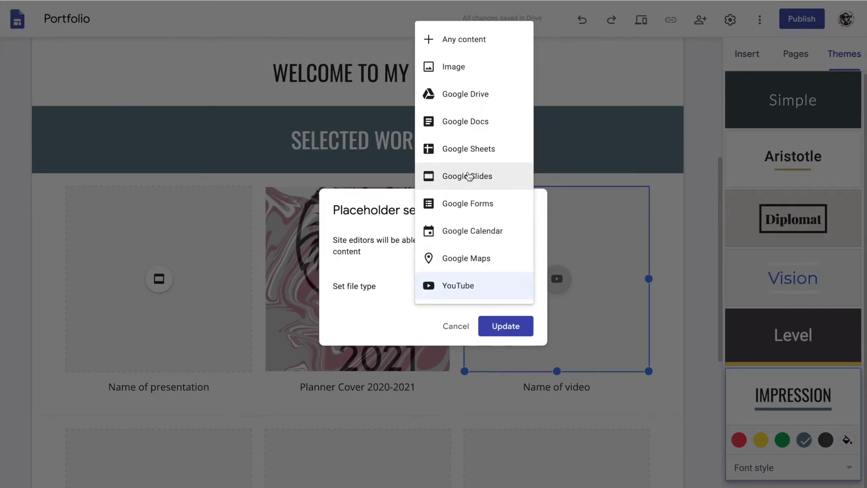
left_click(465, 68)
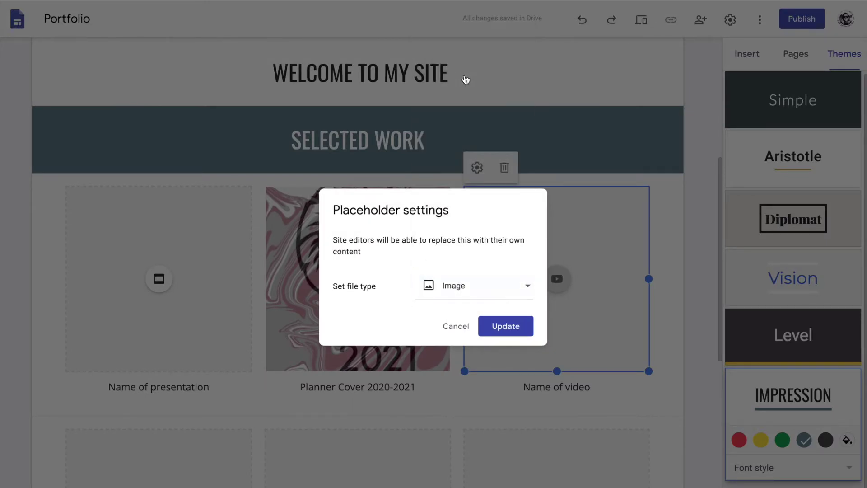
left_click(510, 327)
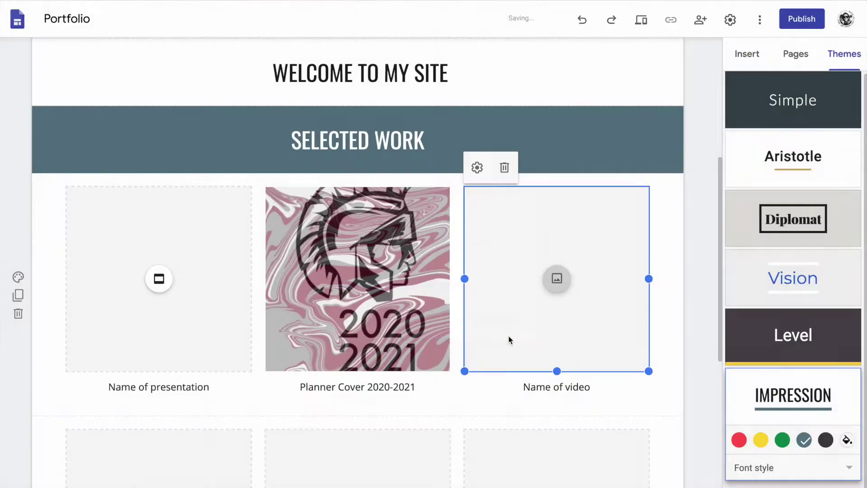
Set the presentation placeholder's allowed file type to Image as well.
left_click(227, 284)
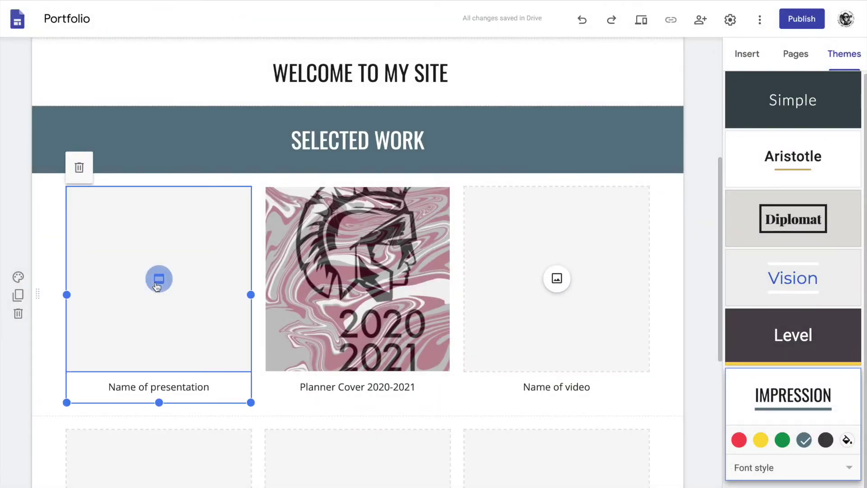
left_click(204, 273)
left_click(203, 272)
left_click(204, 271)
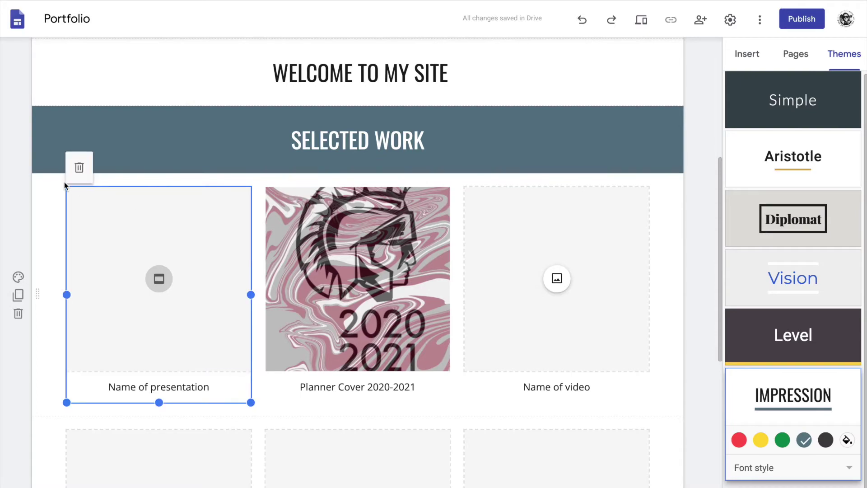
left_click(79, 168)
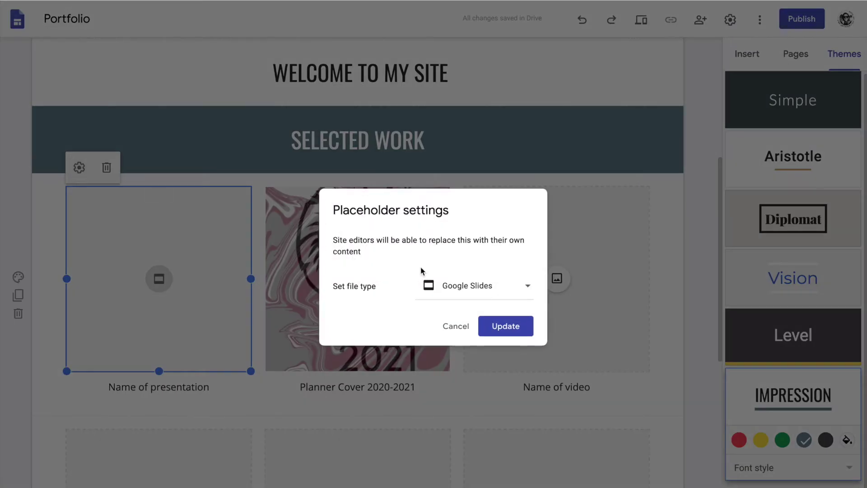
left_click(496, 291)
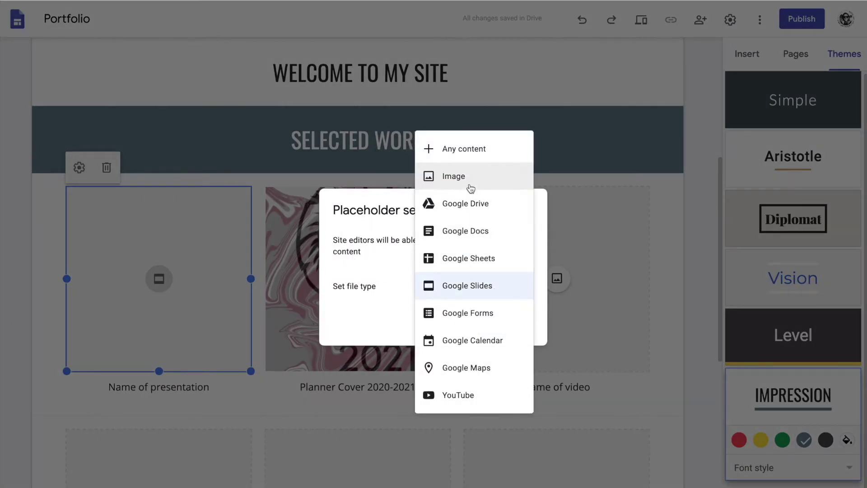
left_click(447, 181)
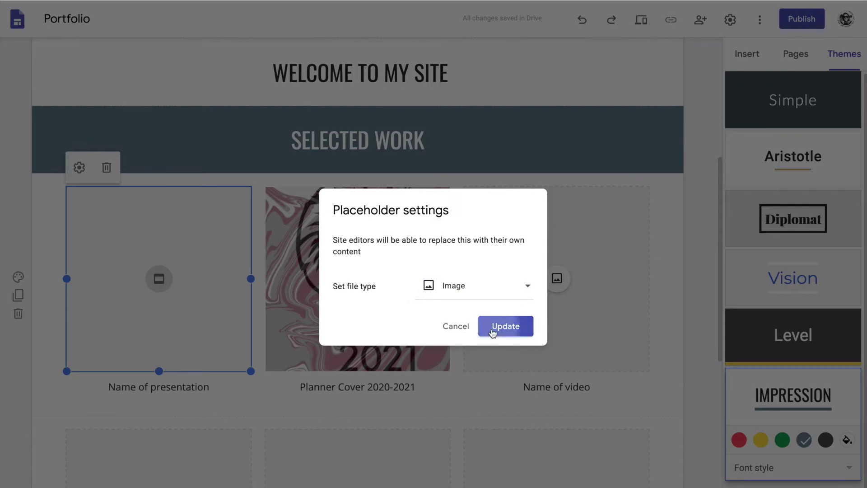
left_click(497, 327)
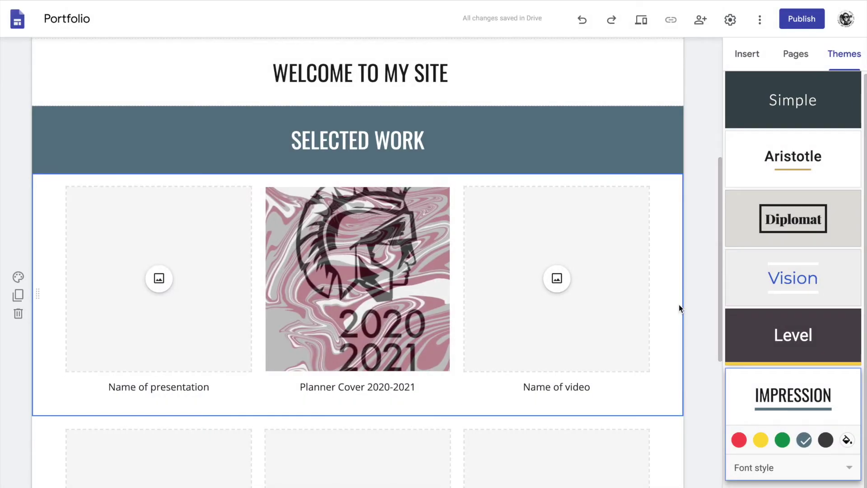
scroll(679, 308, "down", 3)
Put the contact e-mail address in the Get in touch heading and give that section Emphasis 2.
scroll(679, 308, "down", 4)
left_click_drag(365, 396, 483, 396)
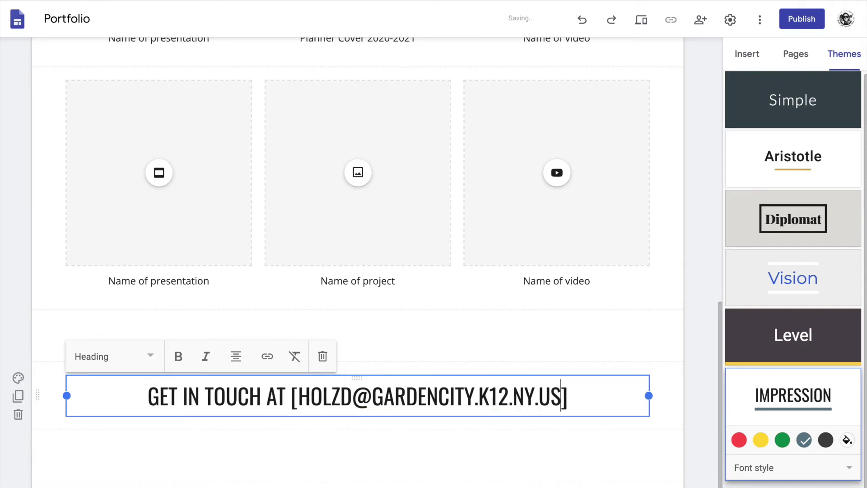
left_click(330, 358)
scroll(330, 358, "down", 1)
left_click(18, 317)
left_click(98, 386)
Rename the header's site name from 'Your Name' to 'holzy designs'.
scroll(188, 483, "up", 15)
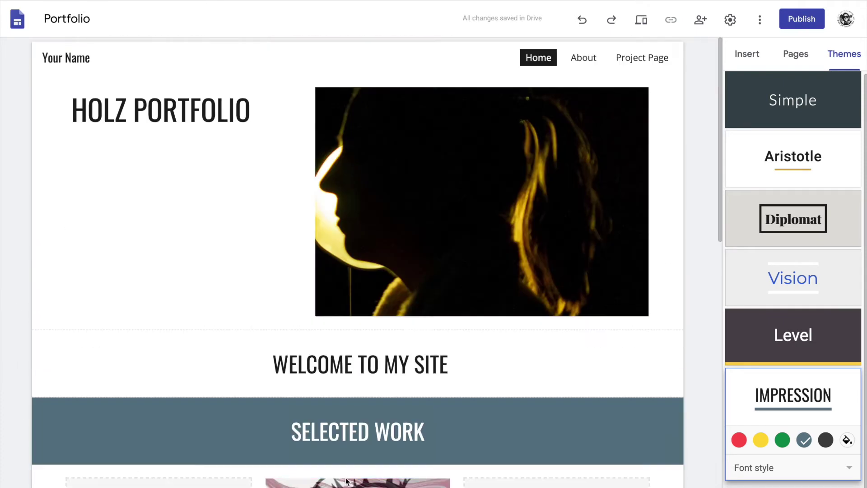
left_click(59, 57)
type("holzy designs")
left_click(691, 90)
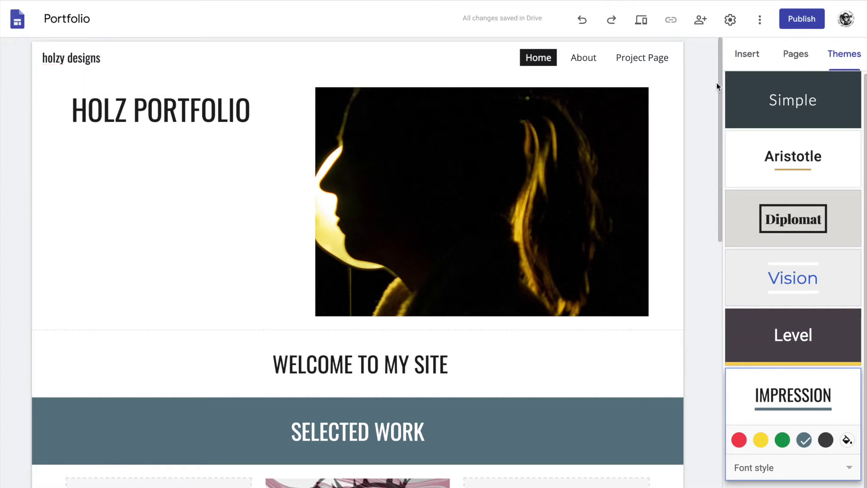
Preview the Portfolio site at desktop, tablet and phone widths, then return to the editor.
left_click(645, 21)
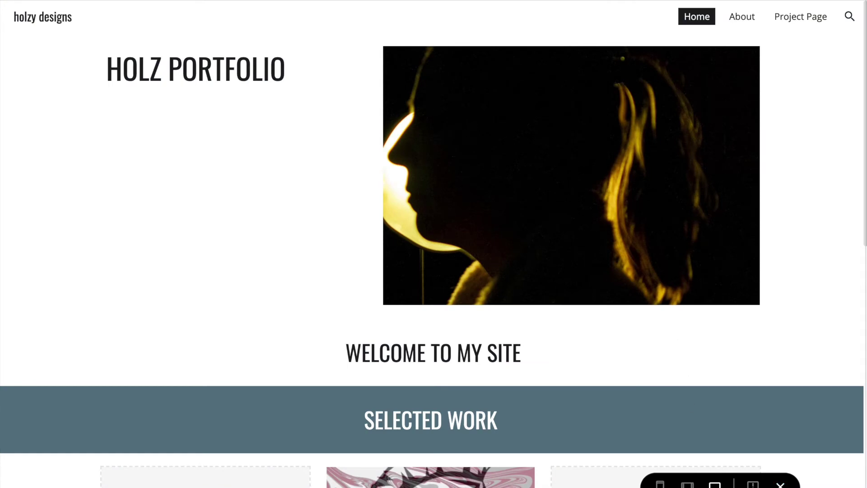
scroll(744, 371, "down", 10)
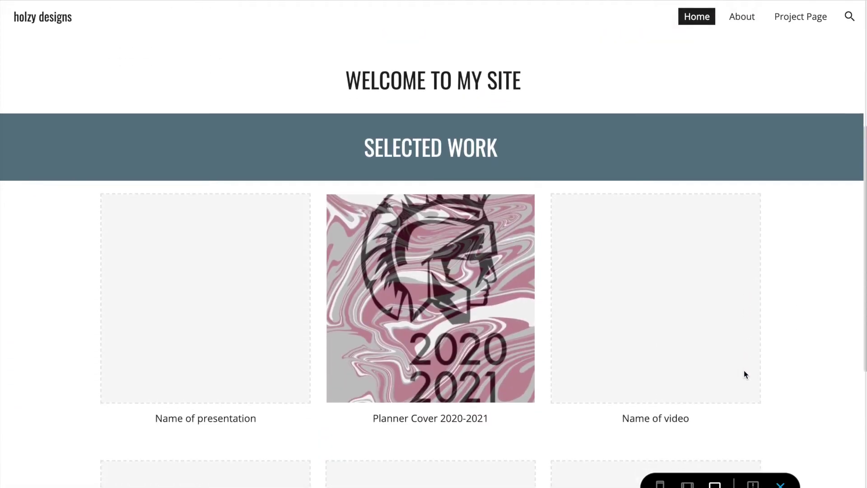
scroll(746, 375, "down", 3)
scroll(745, 375, "up", 15)
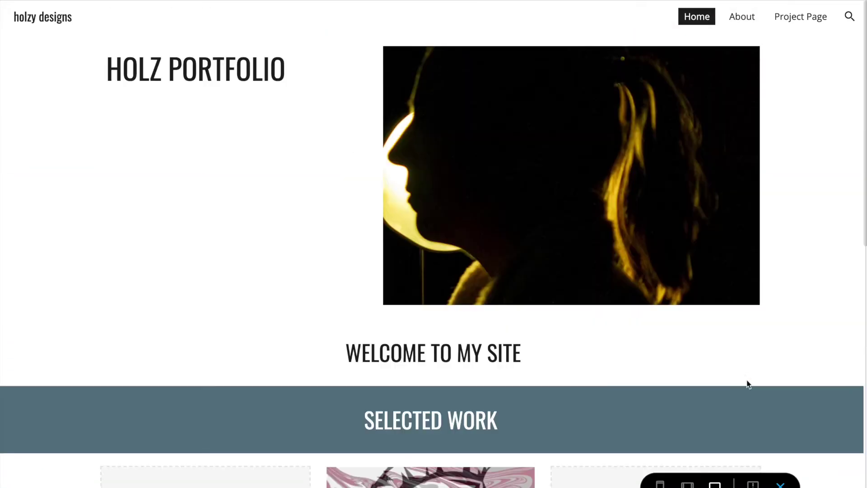
left_click(688, 485)
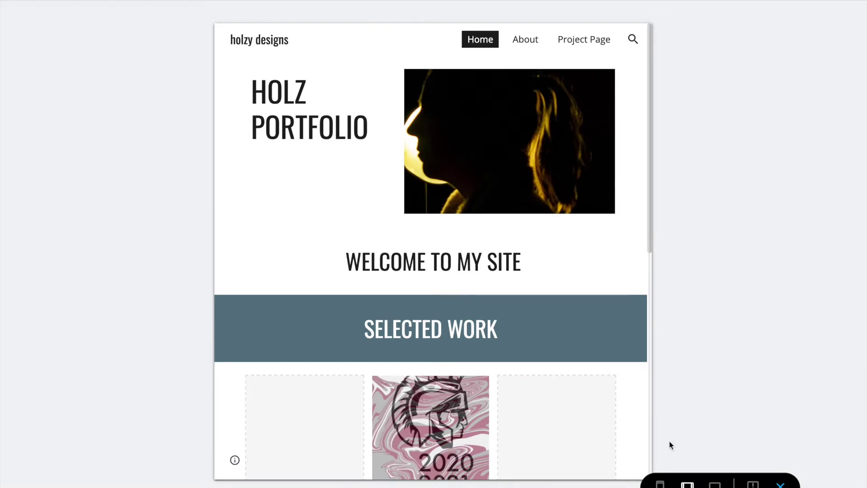
scroll(595, 389, "down", 10)
left_click(660, 484)
scroll(497, 309, "down", 6)
scroll(498, 314, "up", 8)
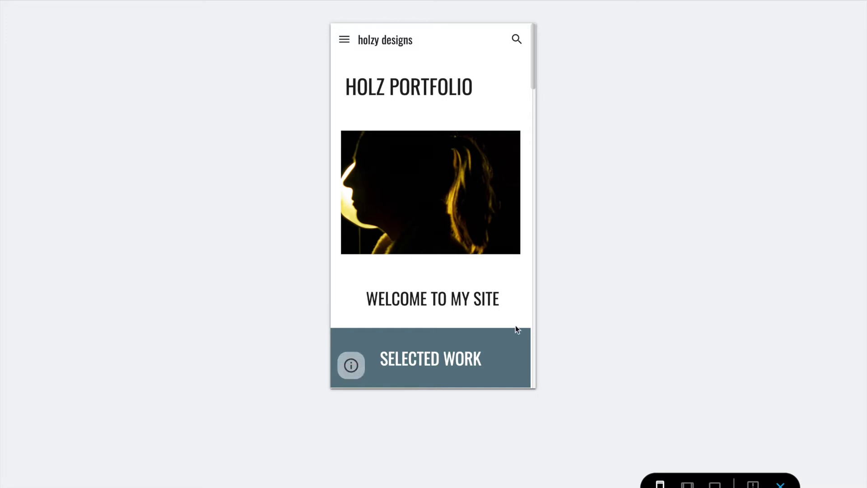
left_click(781, 484)
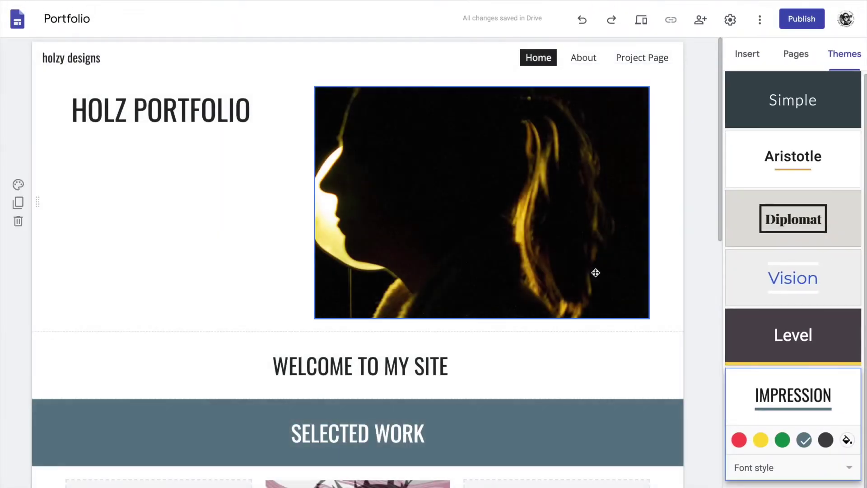
Browse the About and Project Page, then open the navigation settings showing Top mode.
left_click(581, 60)
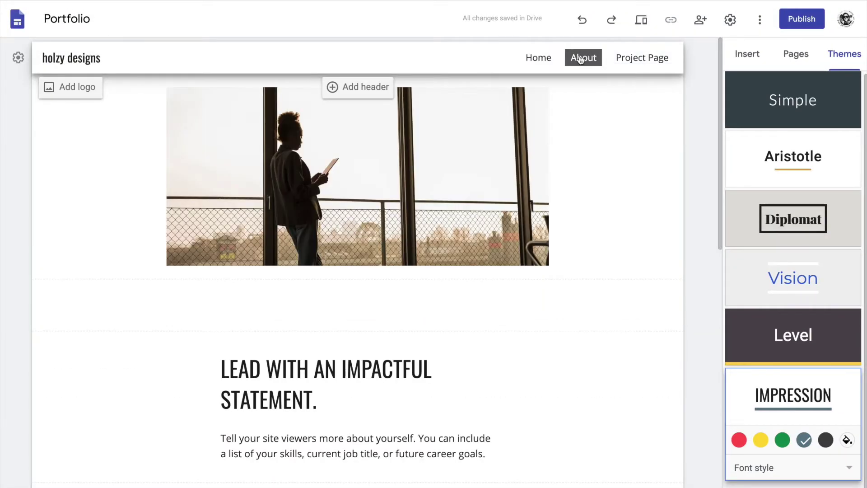
scroll(609, 250, "down", 10)
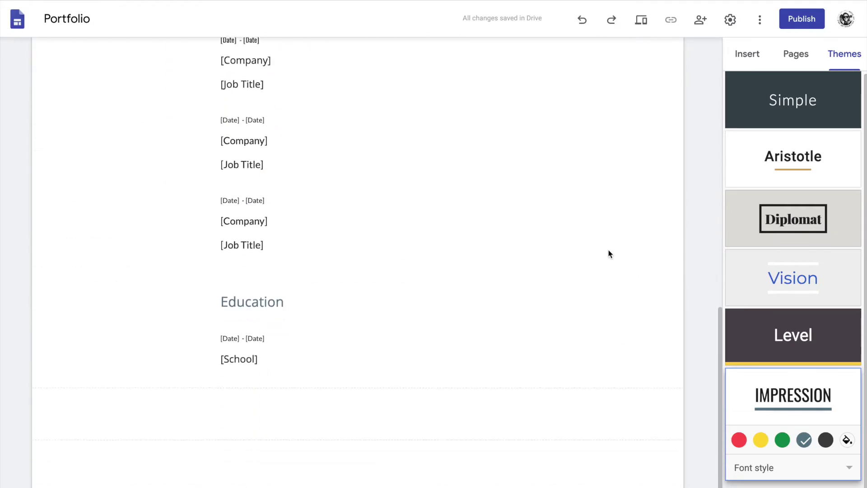
scroll(609, 250, "up", 10)
left_click(647, 61)
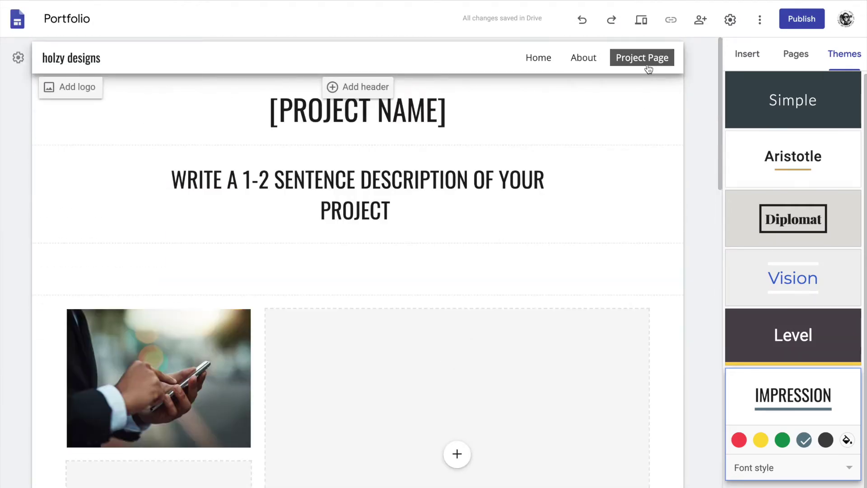
scroll(675, 156, "down", 20)
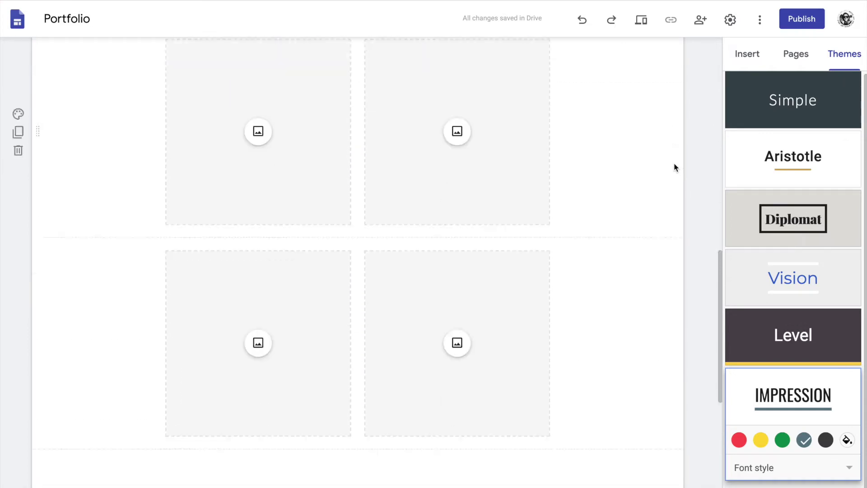
scroll(673, 165, "up", 20)
left_click(730, 20)
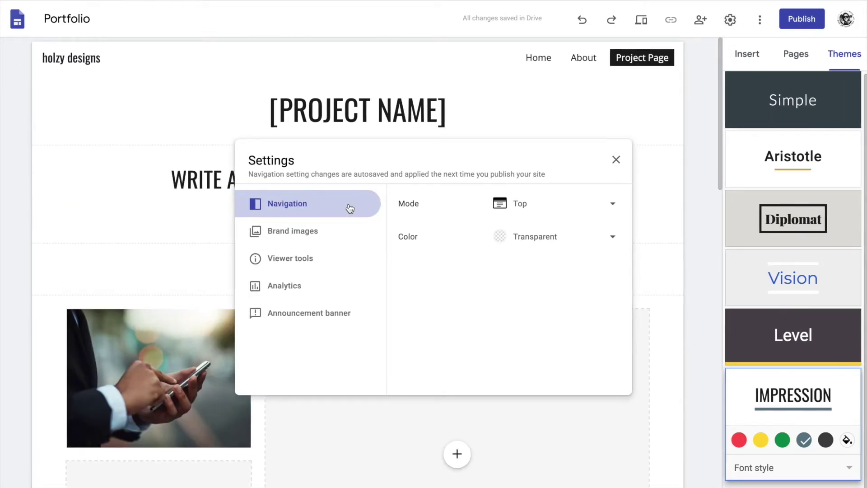
Switch the site navigation mode from Top to Side and close the settings.
left_click(611, 206)
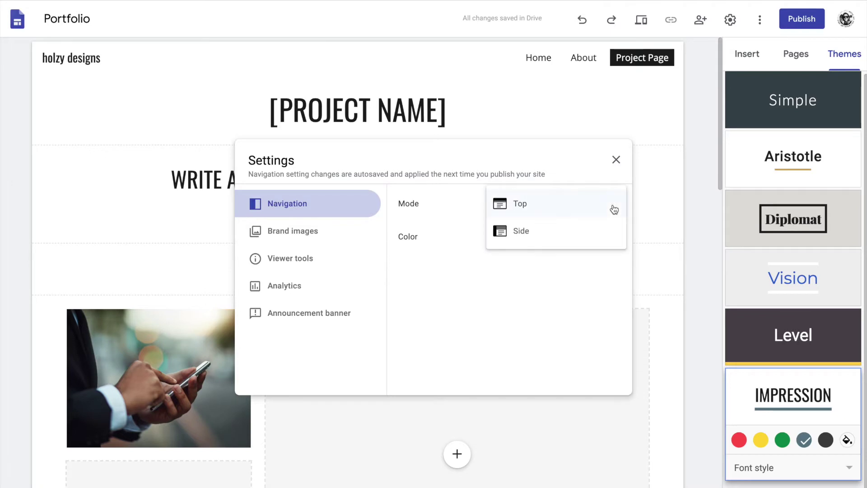
left_click(529, 237)
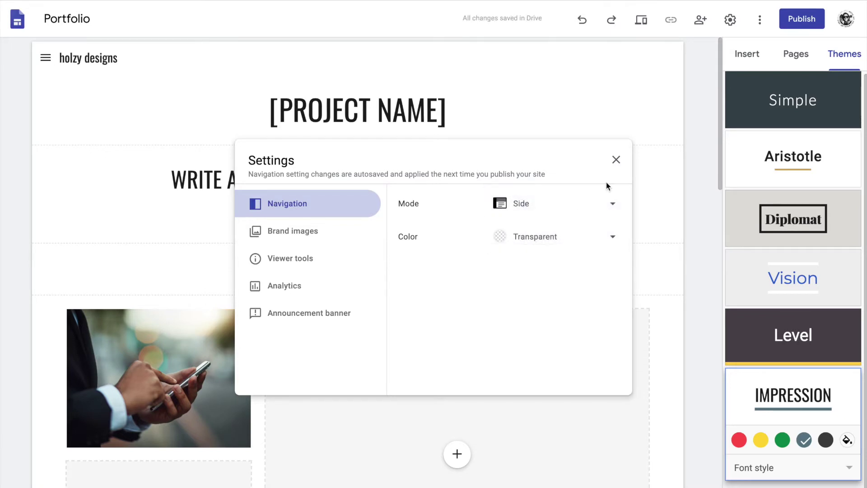
left_click(617, 160)
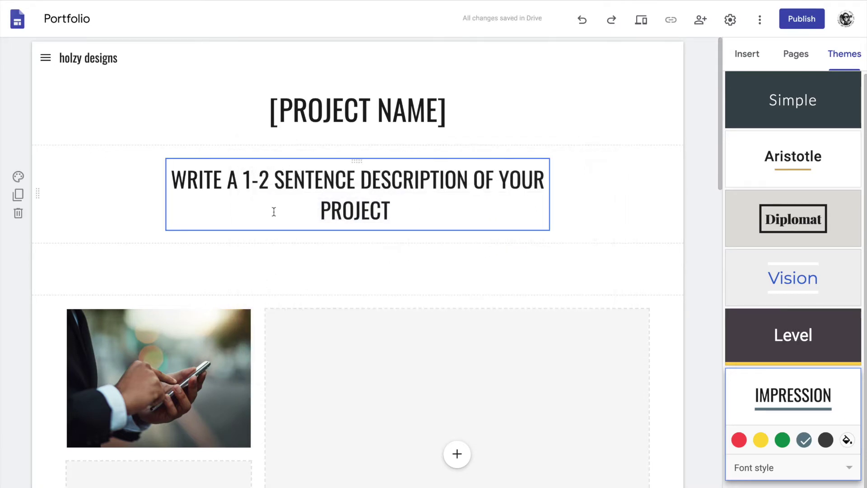
Use the side navigation menu to go to the Home page.
scroll(211, 207, "down", 10)
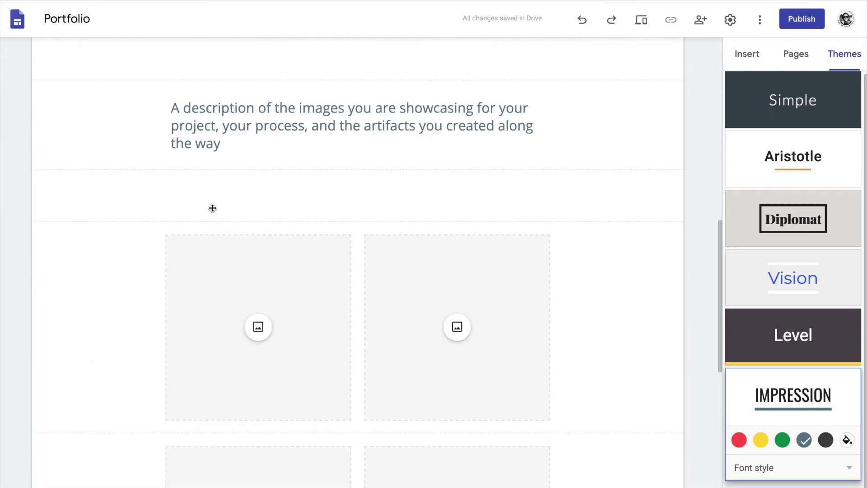
scroll(322, 189, "up", 10)
left_click(45, 57)
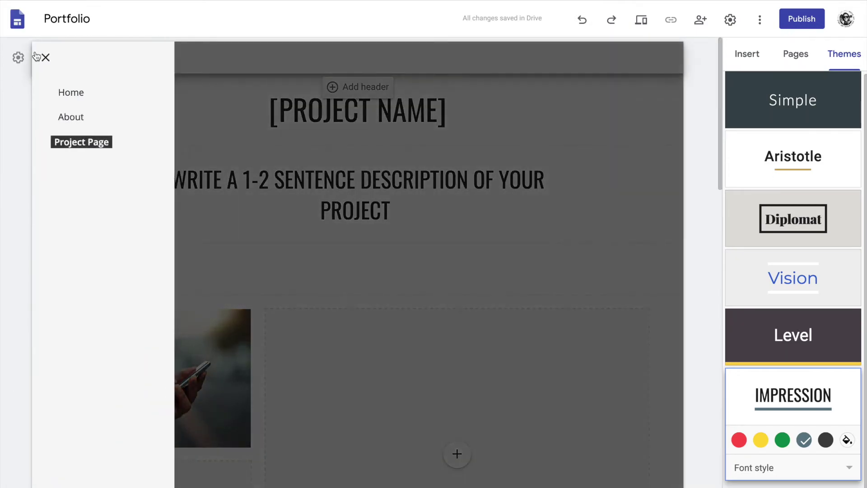
left_click(87, 97)
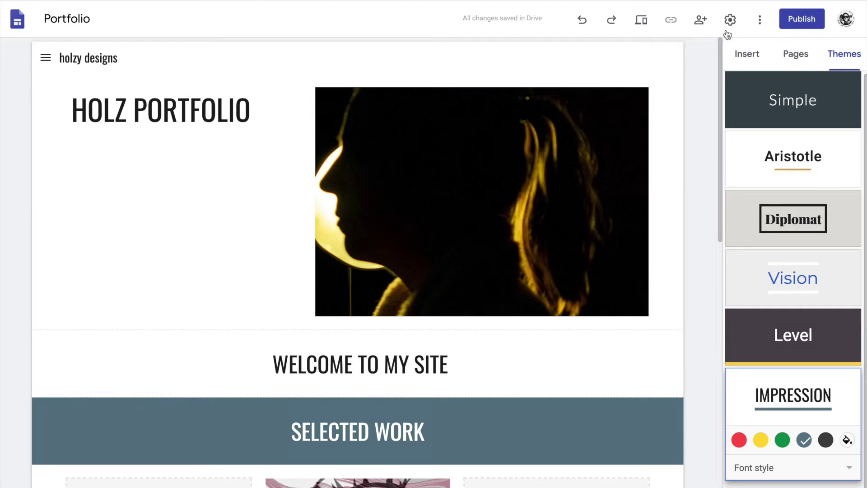
Check the Brand images, Viewer tools and Analytics settings, ending on Announcement banner.
left_click(732, 21)
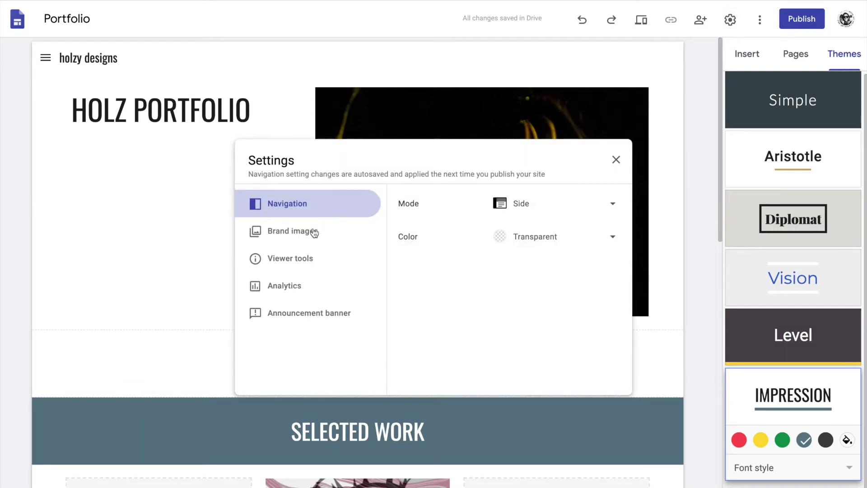
left_click(315, 232)
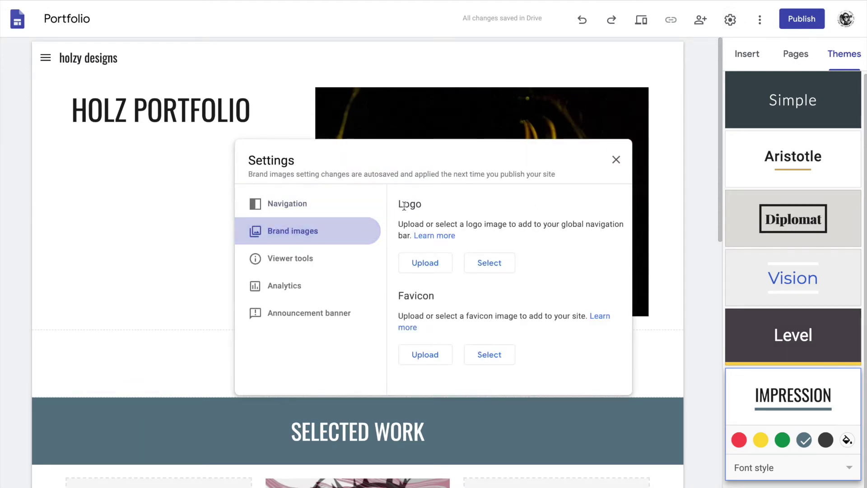
left_click(288, 268)
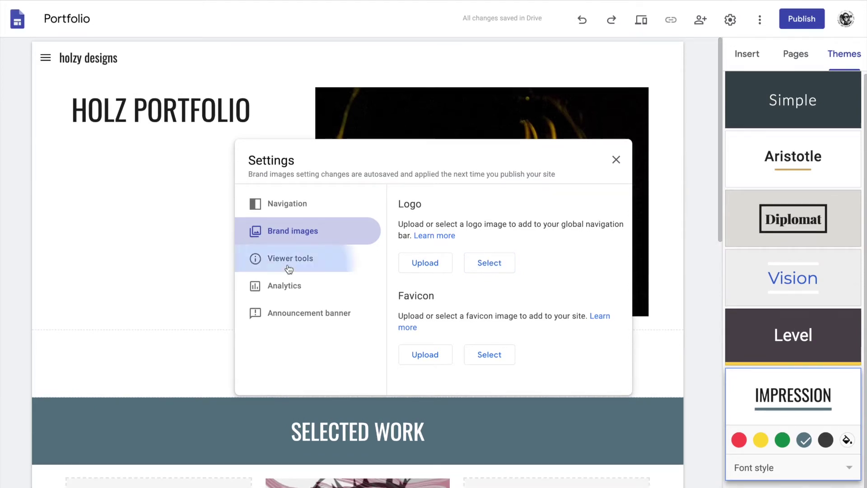
left_click(280, 289)
left_click(286, 314)
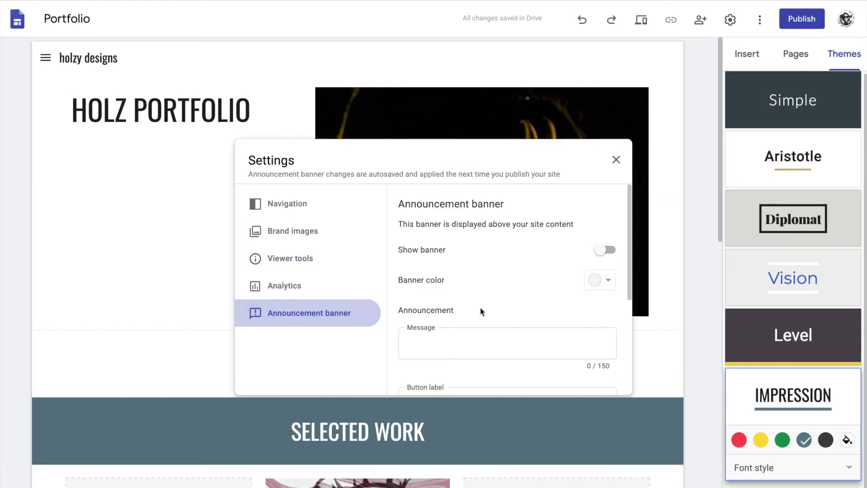
Enter the banner message 'test announcement - very important'.
scroll(544, 288, "down", 3)
scroll(543, 288, "up", 1)
left_click(502, 288)
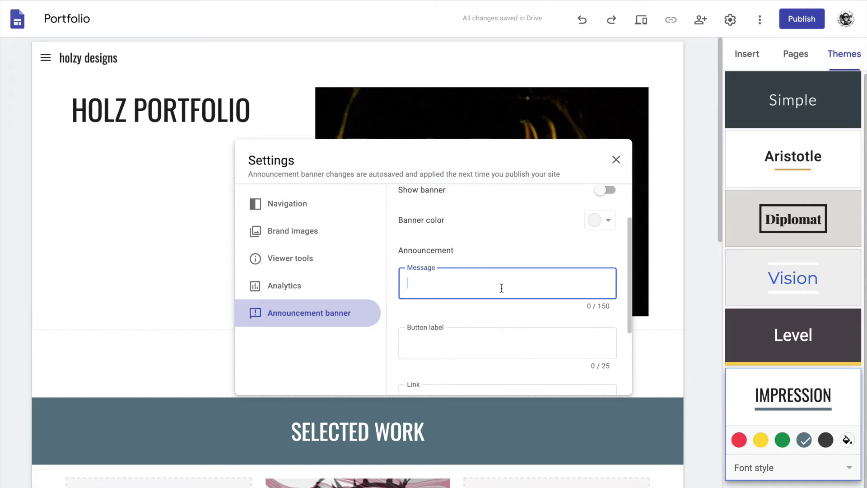
type("test announcement - very important")
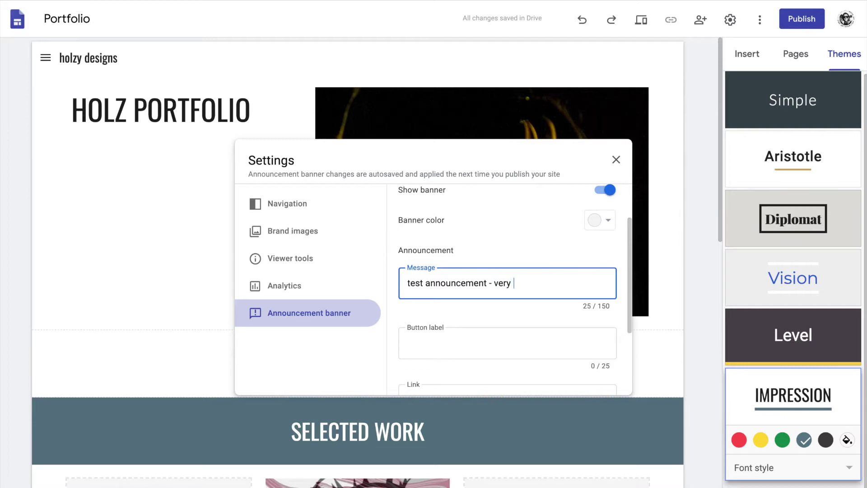
Label the banner button 'button', link it to Project Page, and open it in a new tab.
scroll(500, 291, "down", 1)
left_click(500, 298)
type("button")
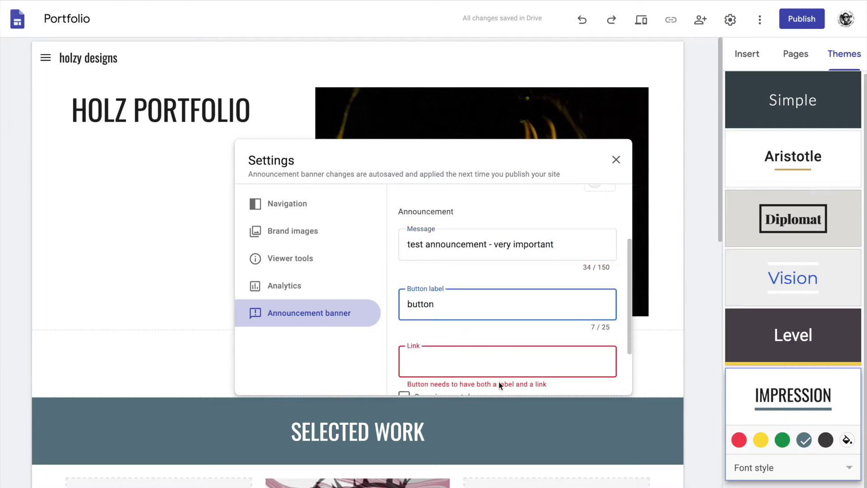
scroll(497, 362, "down", 2)
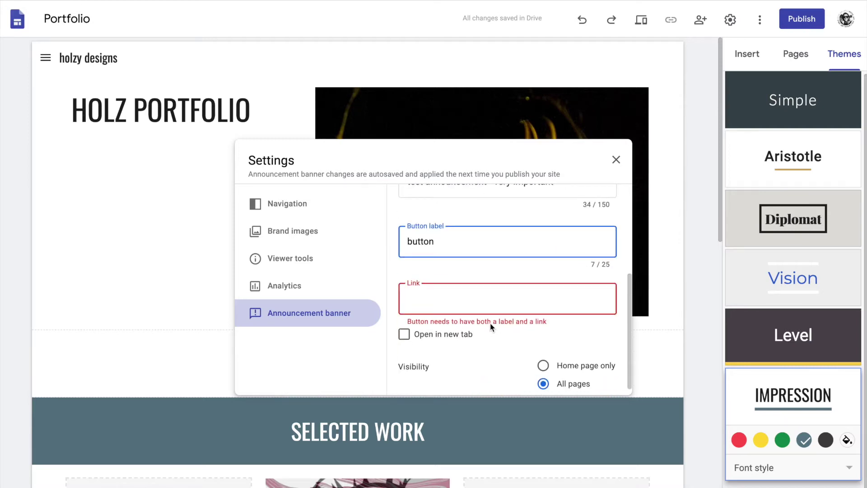
double_click(432, 240)
left_click(429, 299)
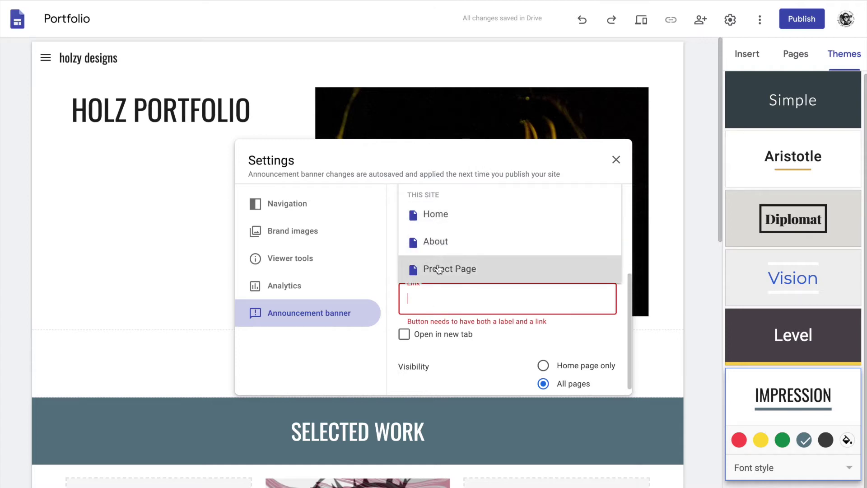
left_click(436, 269)
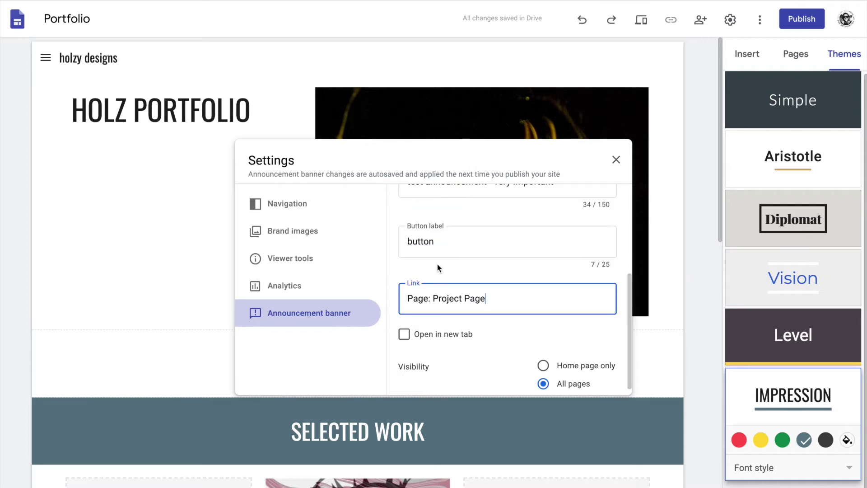
left_click(419, 335)
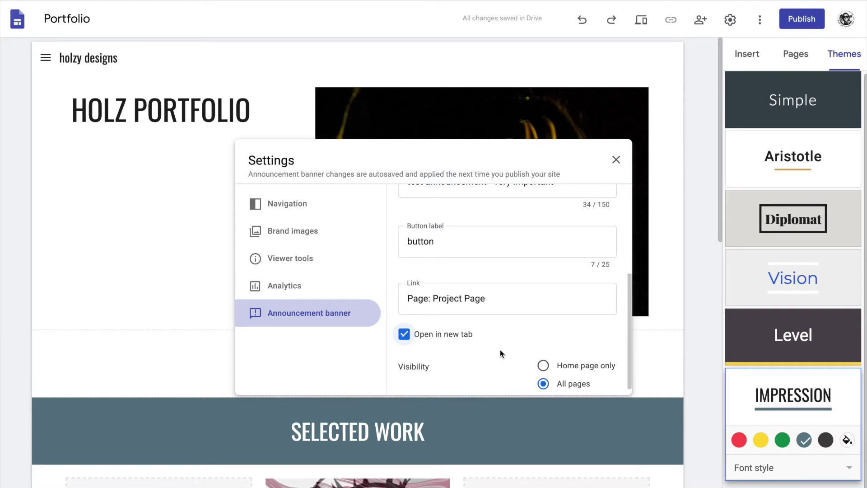
Toggle banner visibility to Home page only and back to All pages, then view Analytics.
scroll(500, 353, "down", 1)
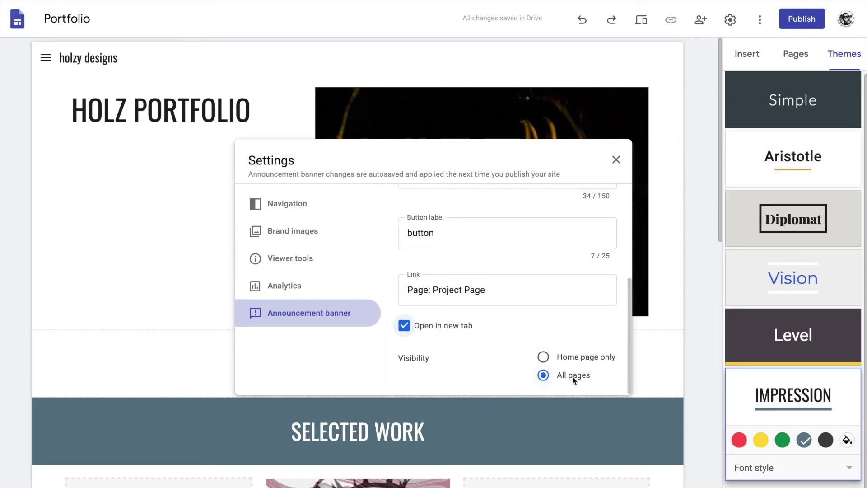
left_click(570, 362)
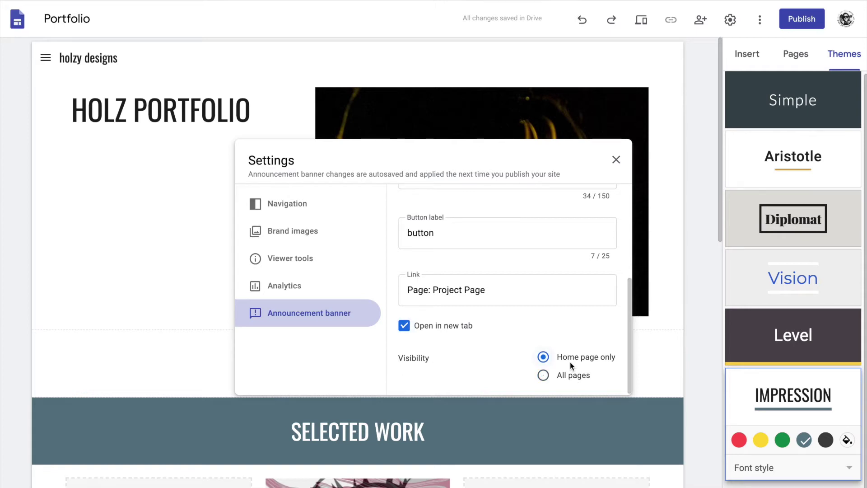
left_click(569, 381)
left_click(295, 286)
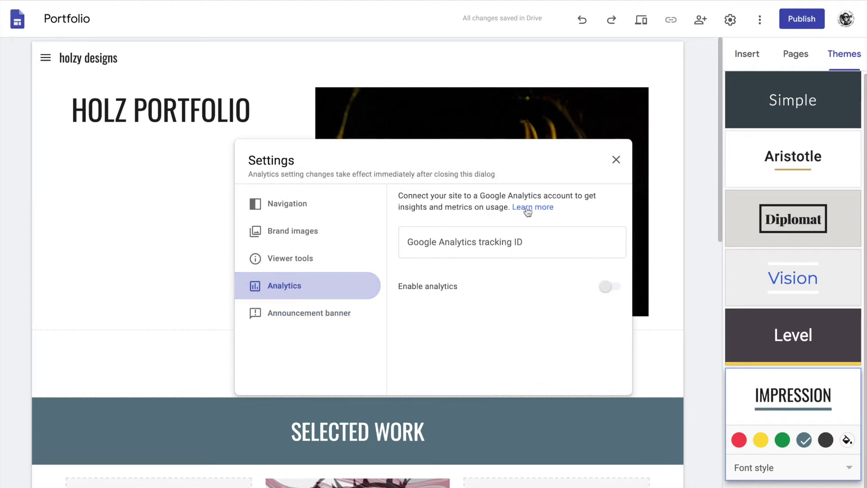
Close the site settings and follow the banner button to Project Page.
left_click(289, 258)
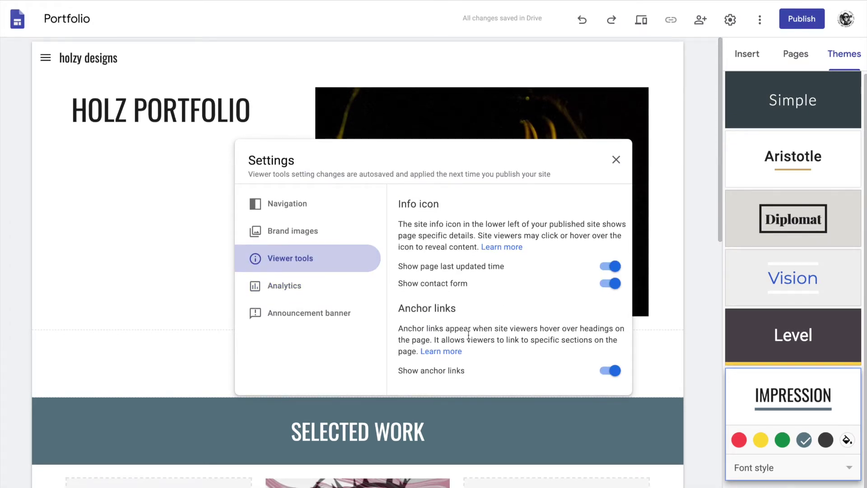
left_click(616, 160)
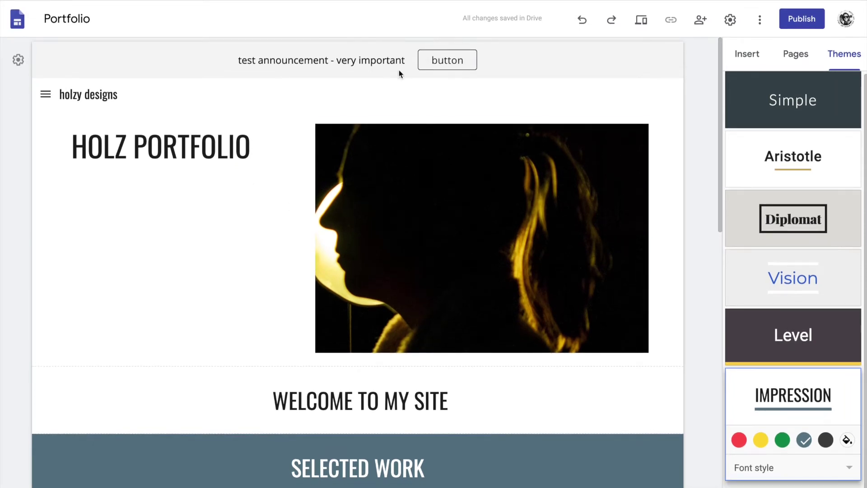
left_click(469, 65)
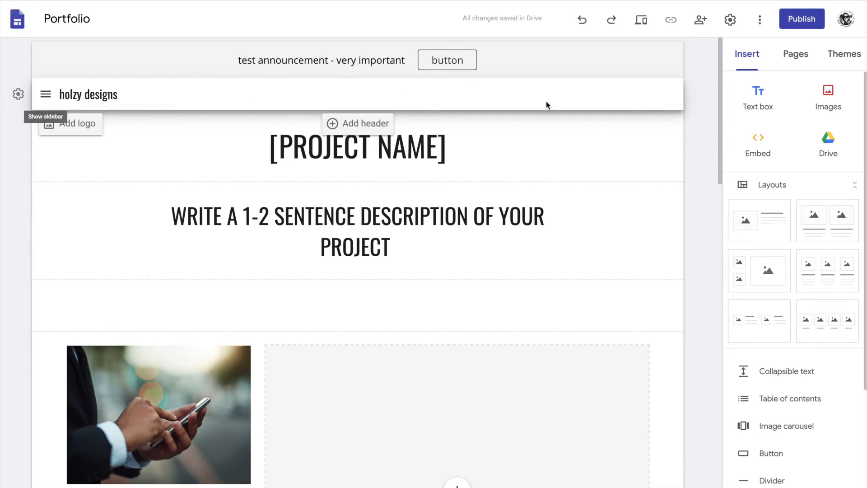
In desktop preview, go to Home and confirm the banner button opens Project Page.
left_click(646, 21)
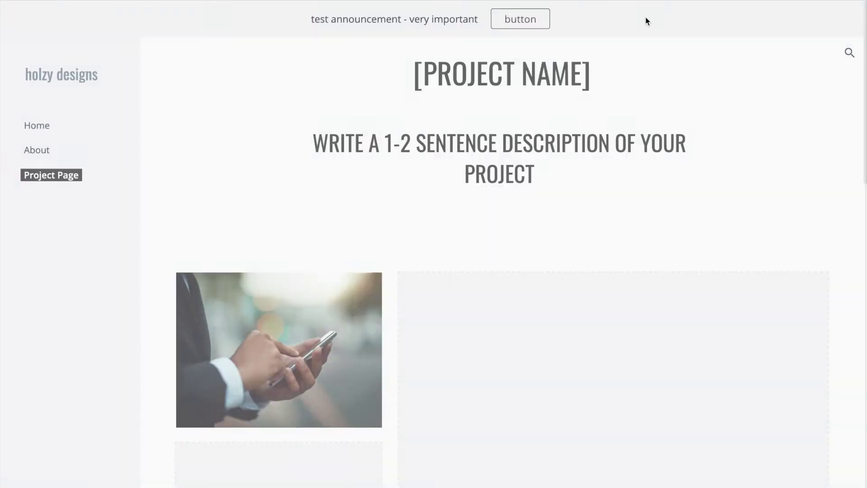
left_click(37, 128)
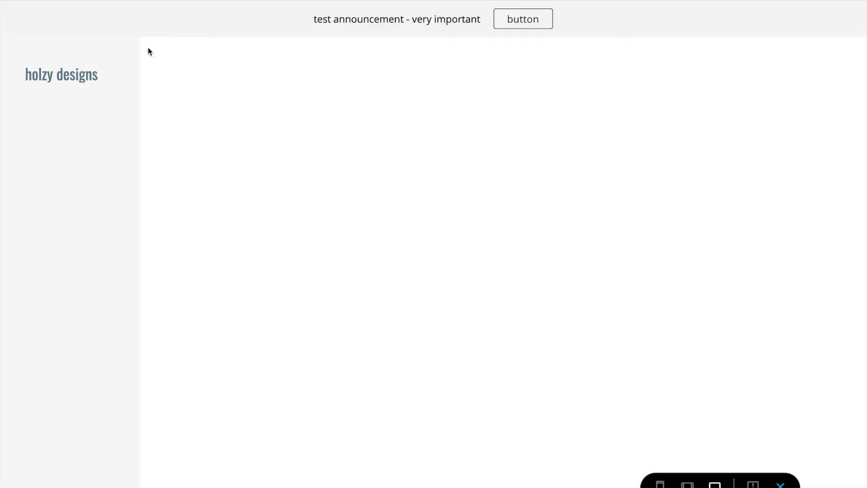
left_click(522, 16)
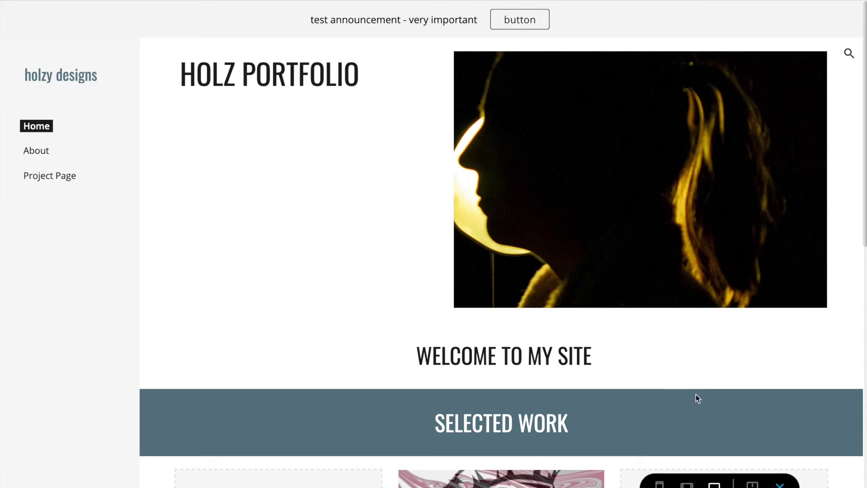
Test the navigation menu at tablet and phone widths, and the banner button on phone.
left_click(687, 483)
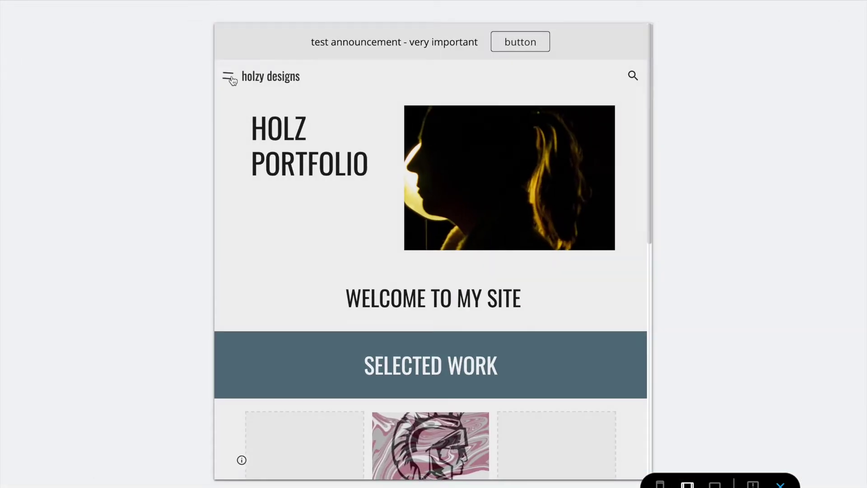
left_click(228, 76)
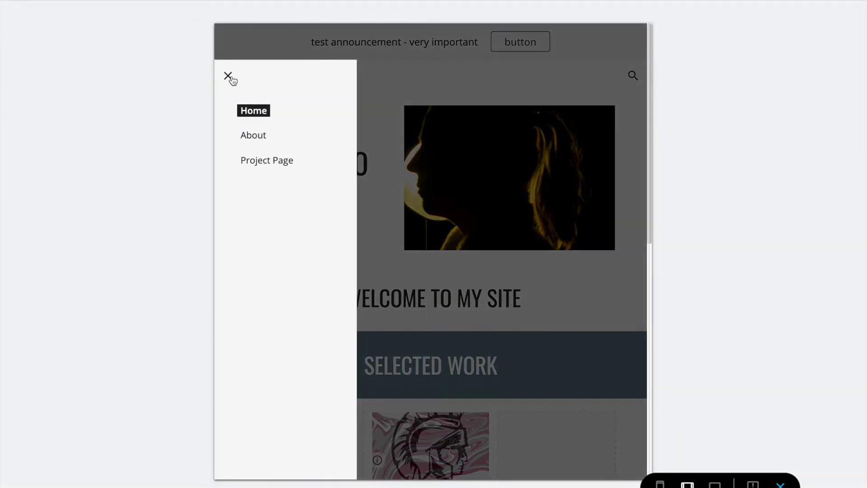
left_click(228, 78)
left_click(660, 484)
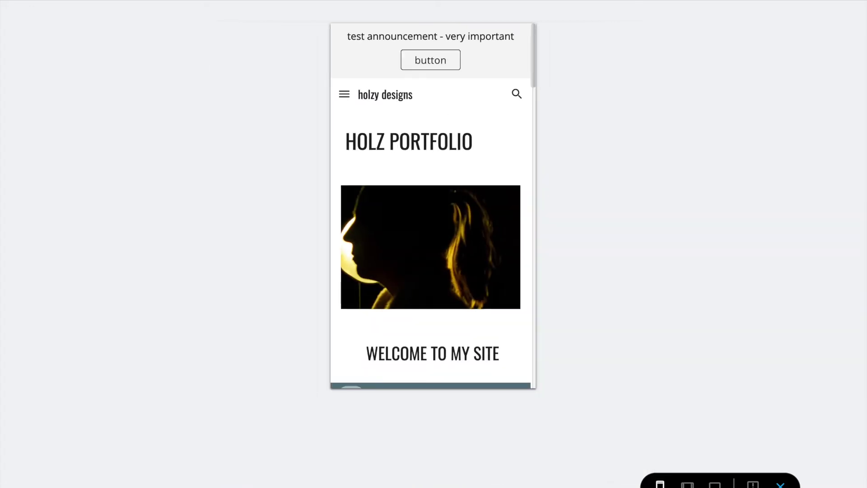
left_click(345, 94)
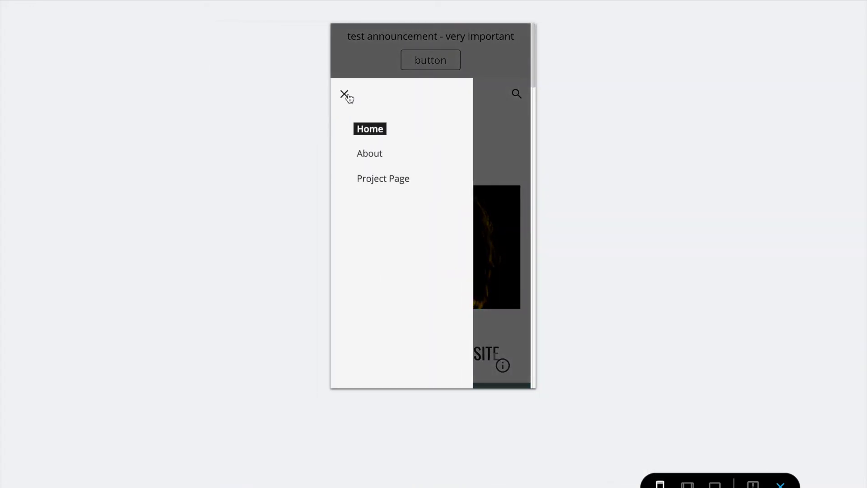
left_click(345, 93)
left_click(449, 62)
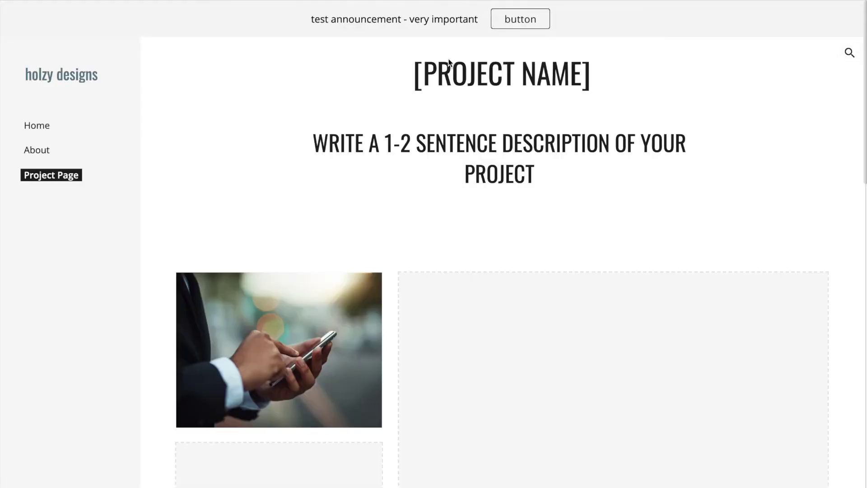
key("alt+Left")
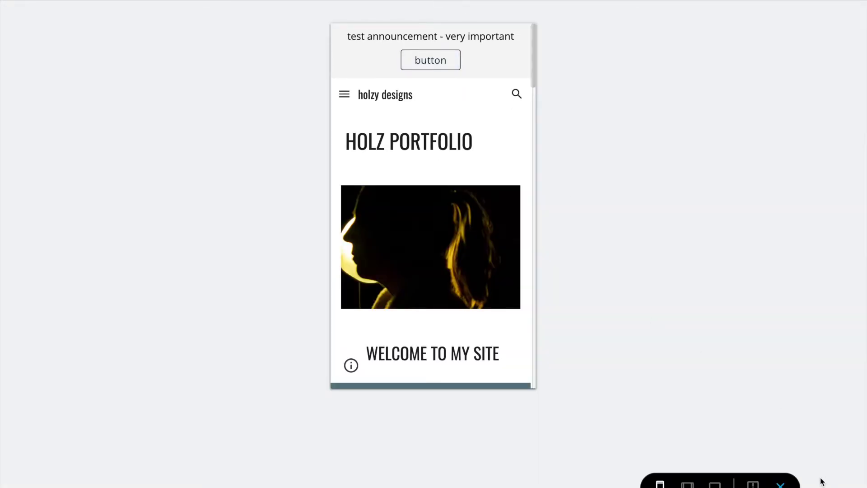
Back in the editor, try the Embed dialog's URL and code options, then cancel.
left_click(781, 485)
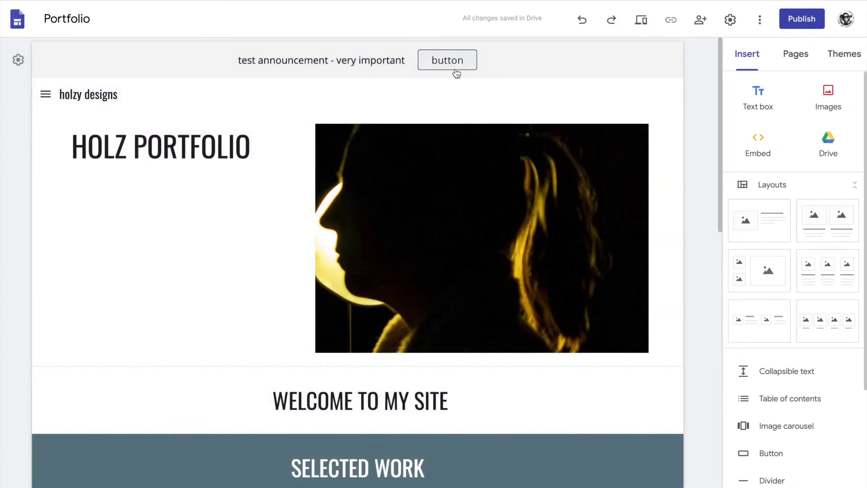
left_click(759, 151)
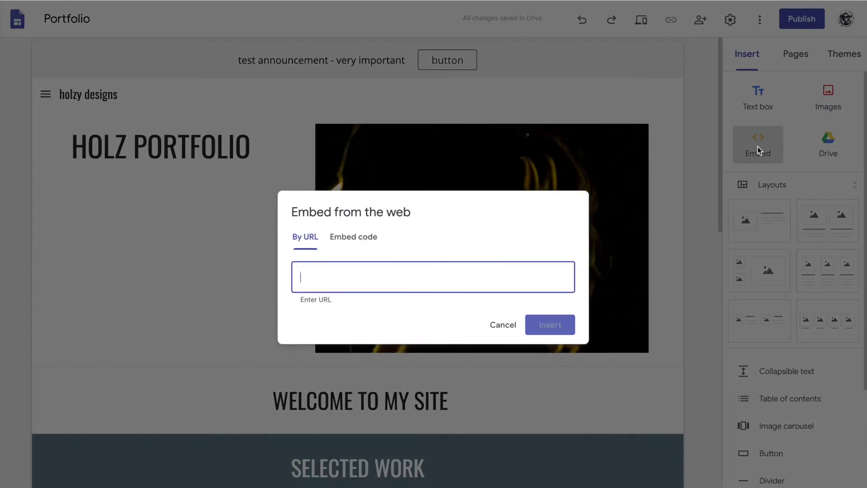
left_click(362, 235)
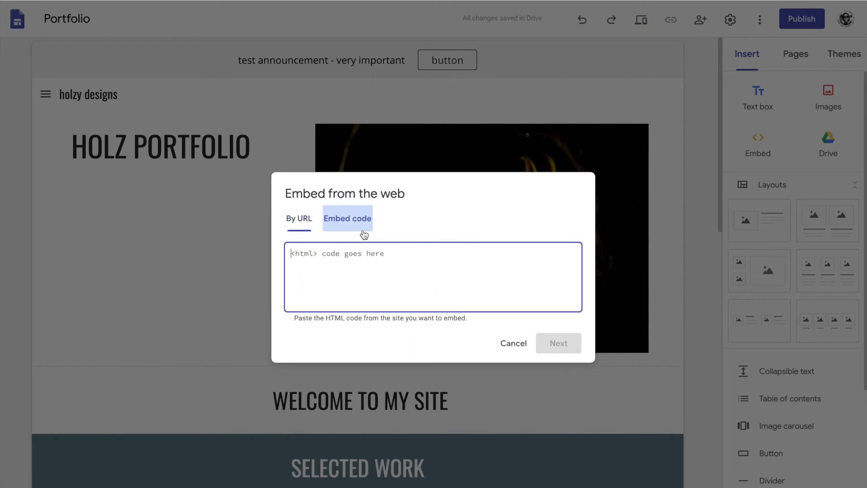
left_click(301, 220)
left_click(495, 329)
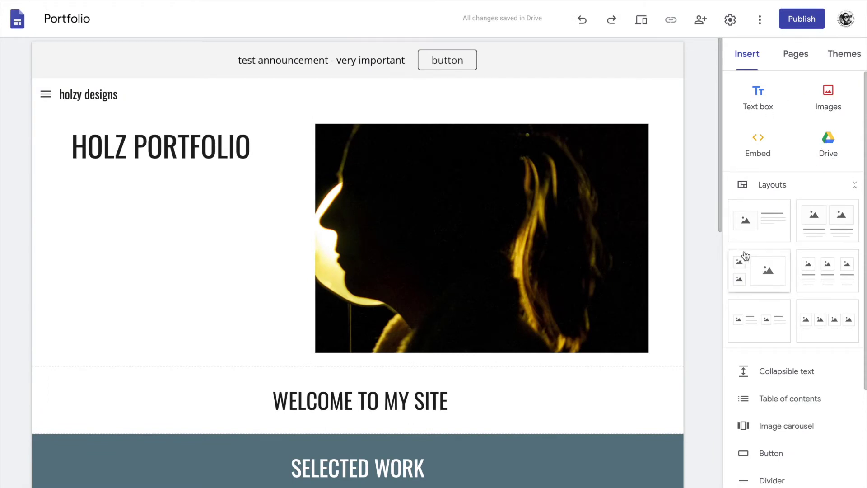
Show the Pages panel listing Home, About and Project Page.
scroll(813, 318, "down", 2)
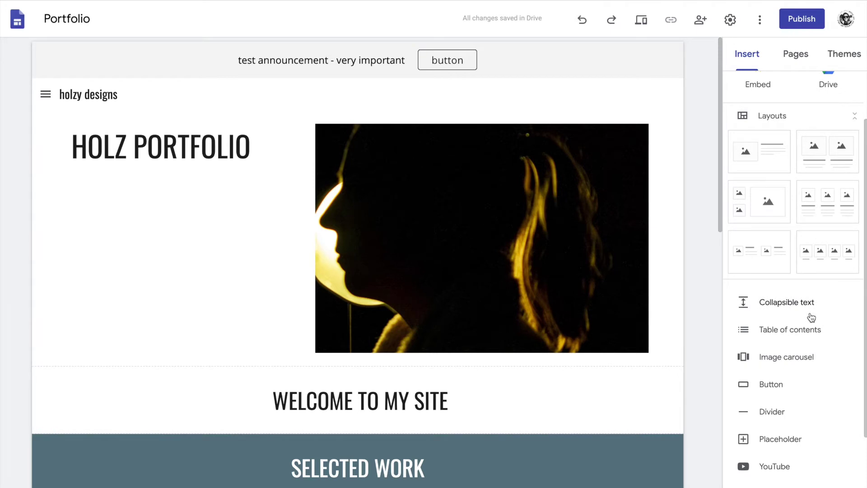
scroll(786, 372, "down", 2)
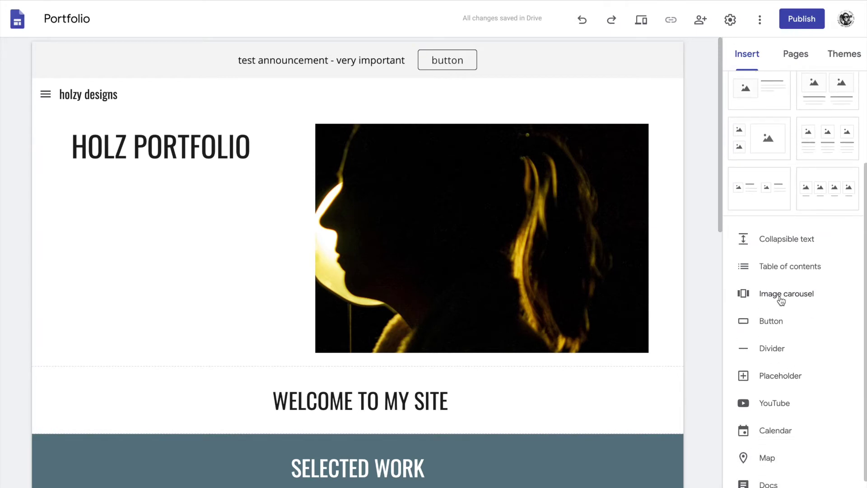
scroll(782, 300, "down", 2)
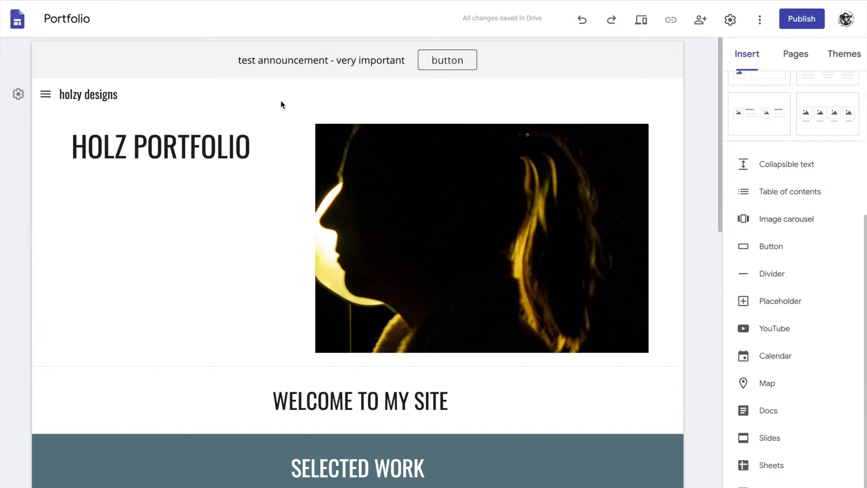
left_click(784, 52)
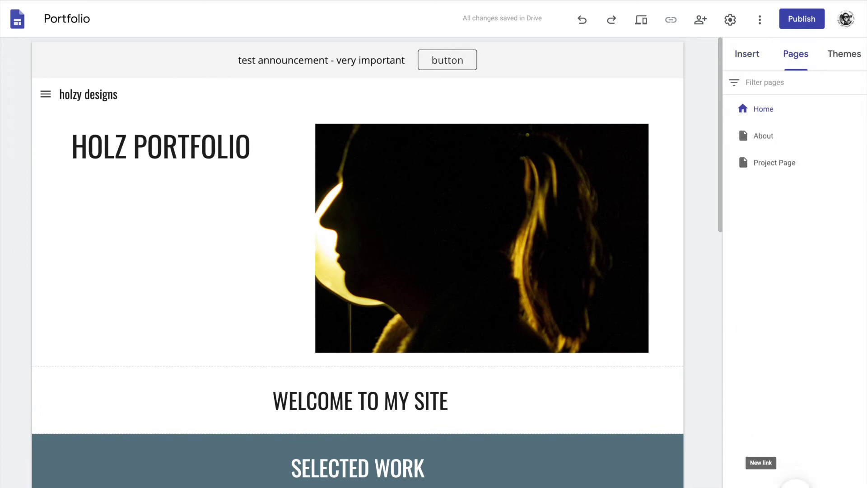
Create a new page named 'test' with the advanced options collapsed.
left_click(796, 481)
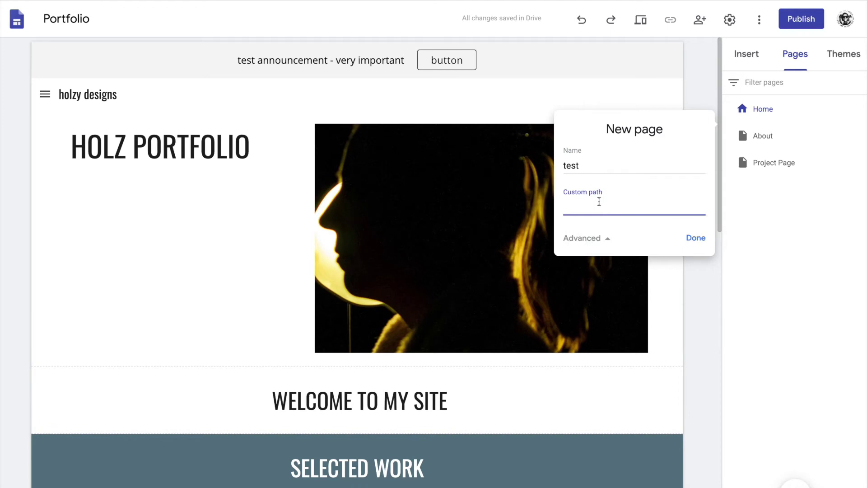
left_click(600, 238)
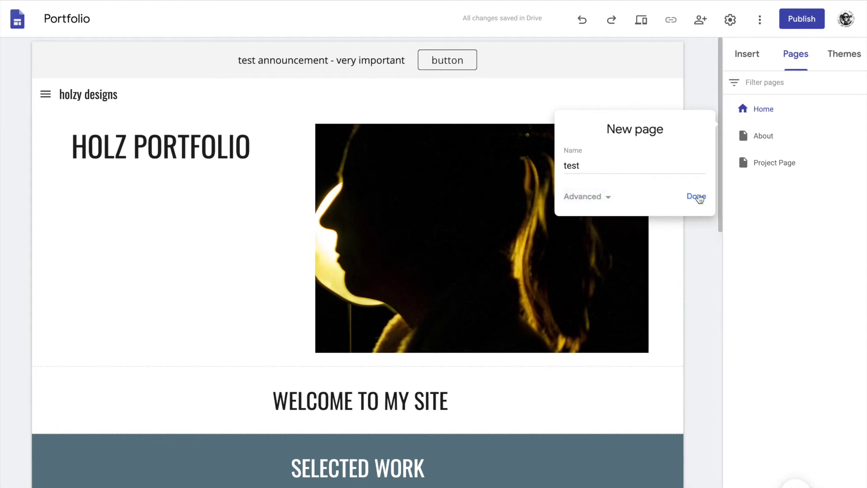
left_click(696, 197)
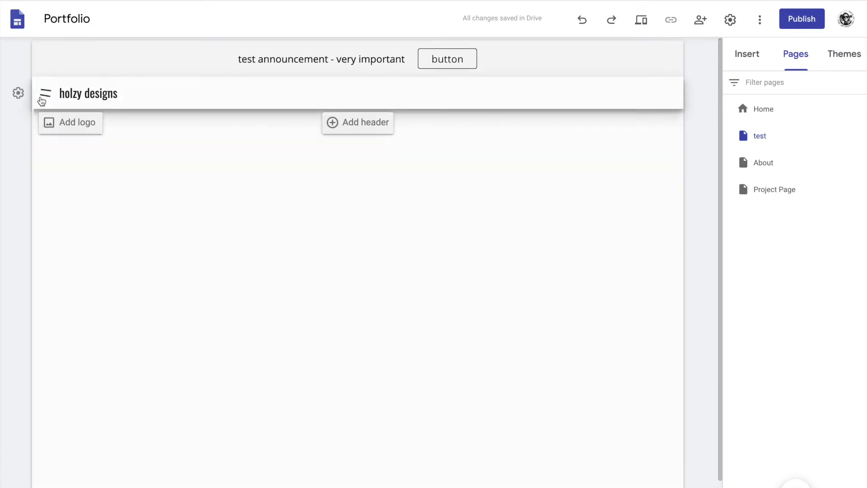
Add a subpage named 'more' under Project Page.
left_click(45, 94)
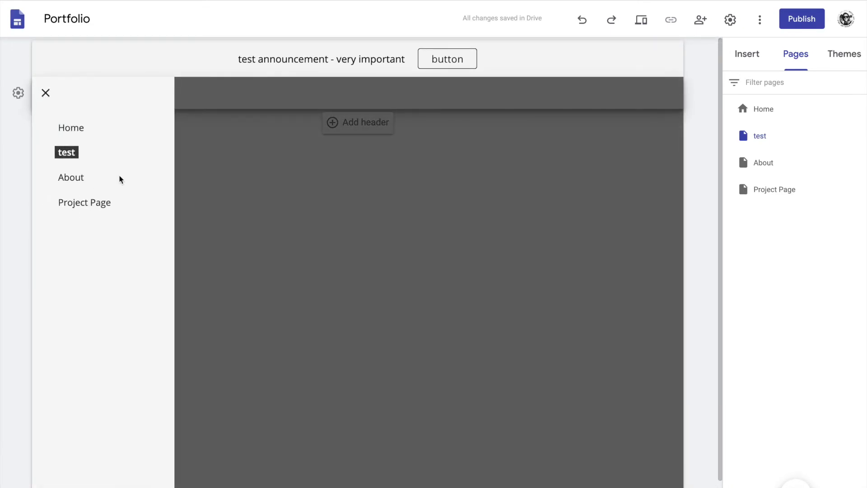
left_click(808, 136)
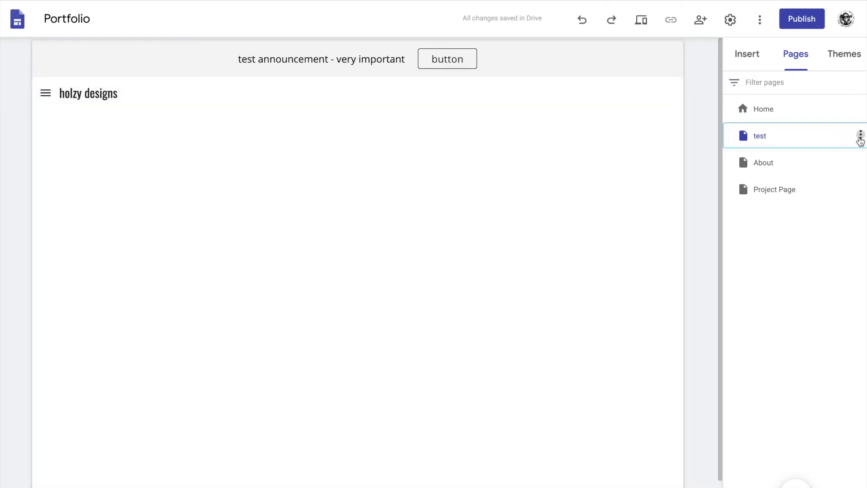
left_click(860, 136)
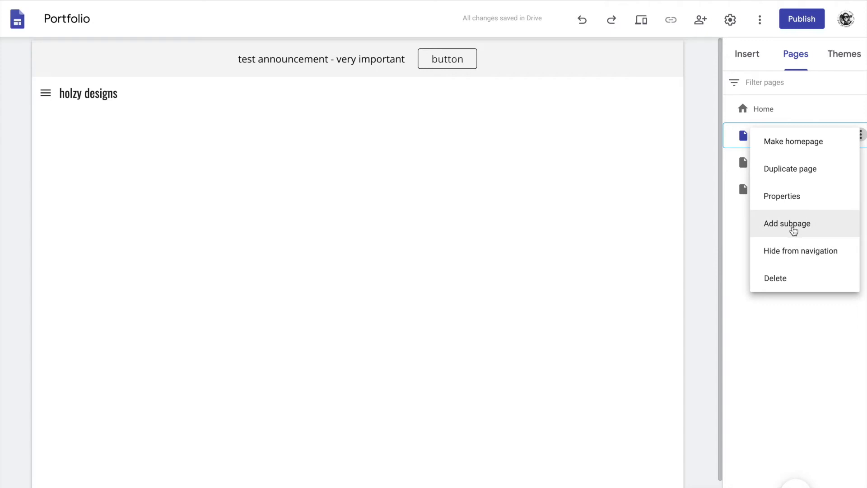
left_click(732, 242)
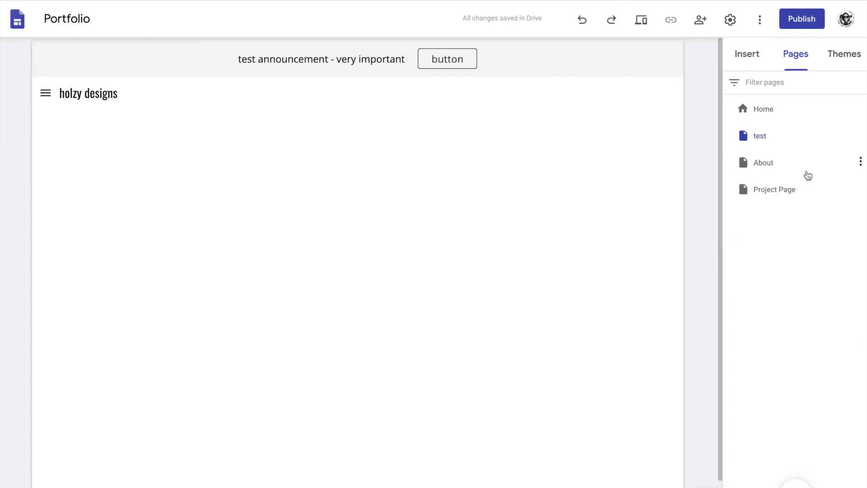
left_click(862, 189)
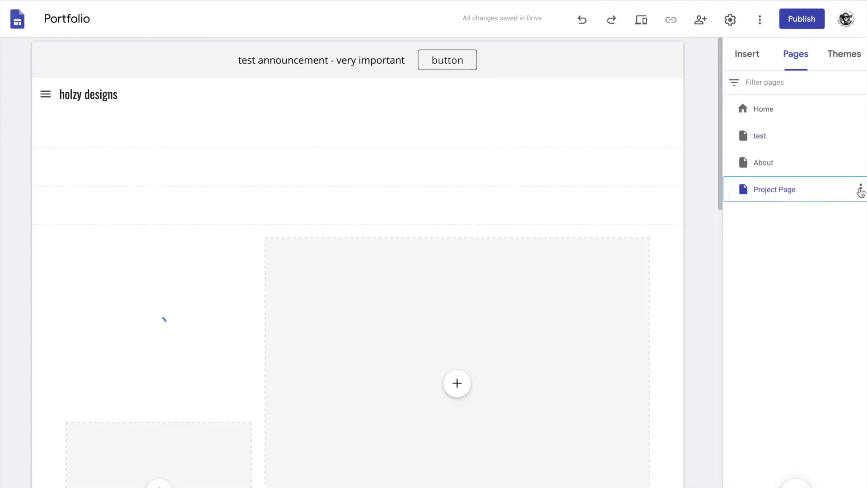
left_click(791, 278)
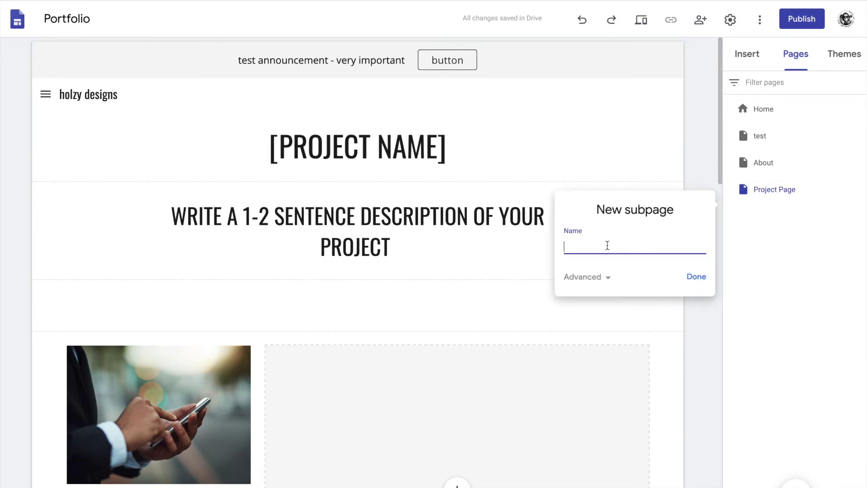
type("more")
left_click(698, 280)
Move the test page beneath Project Page and open it for editing.
left_click_drag(772, 140, 774, 204)
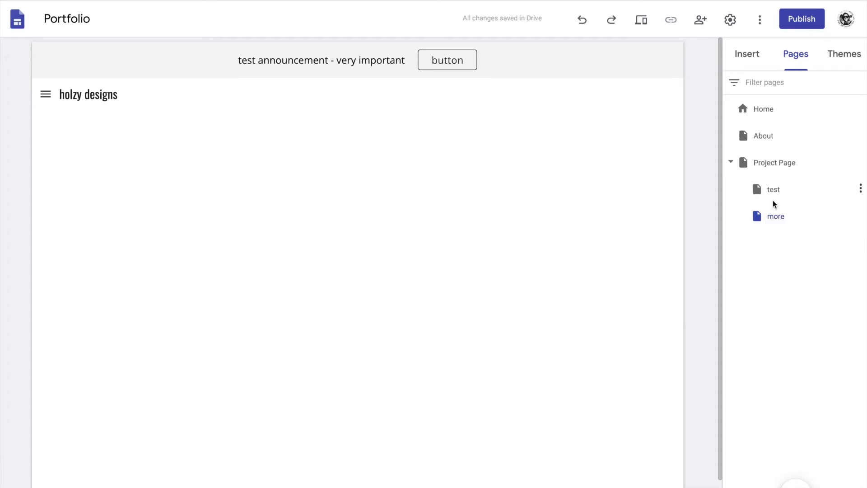
left_click(777, 197)
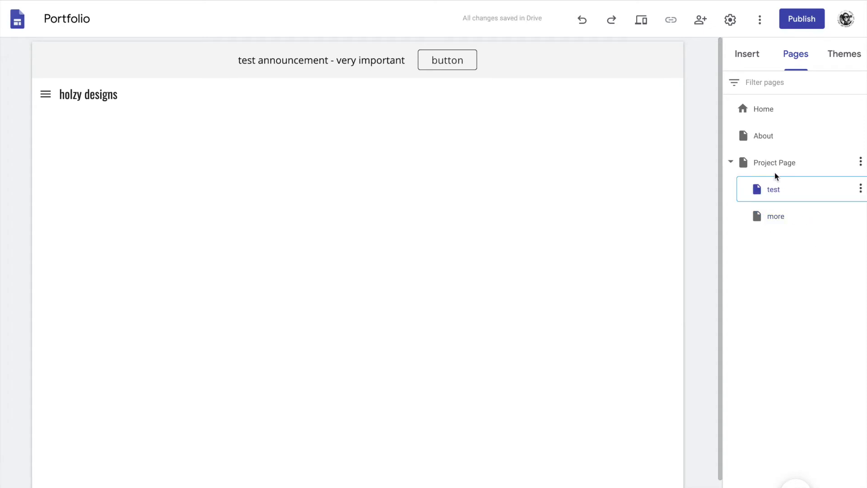
left_click(794, 57)
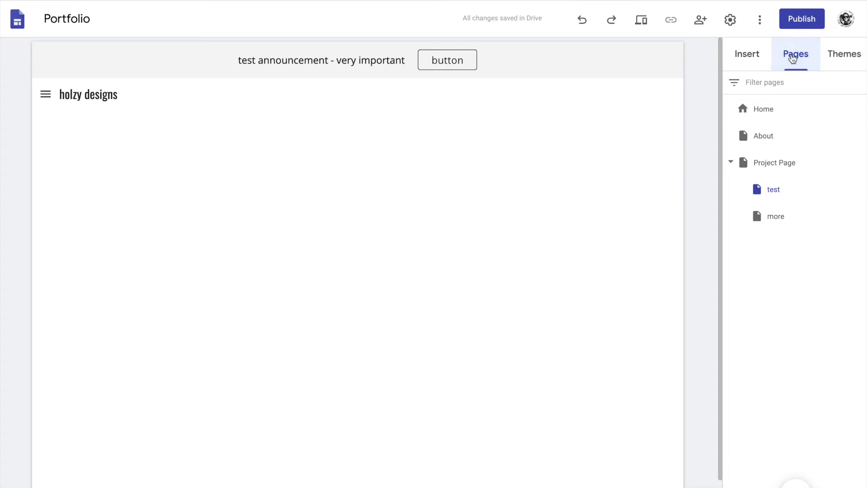
Insert two four-column image sections and a two-small-one-large image section on the test page.
left_click(748, 55)
scroll(808, 150, "up", 4)
scroll(809, 152, "up", 1)
scroll(817, 221, "down", 1)
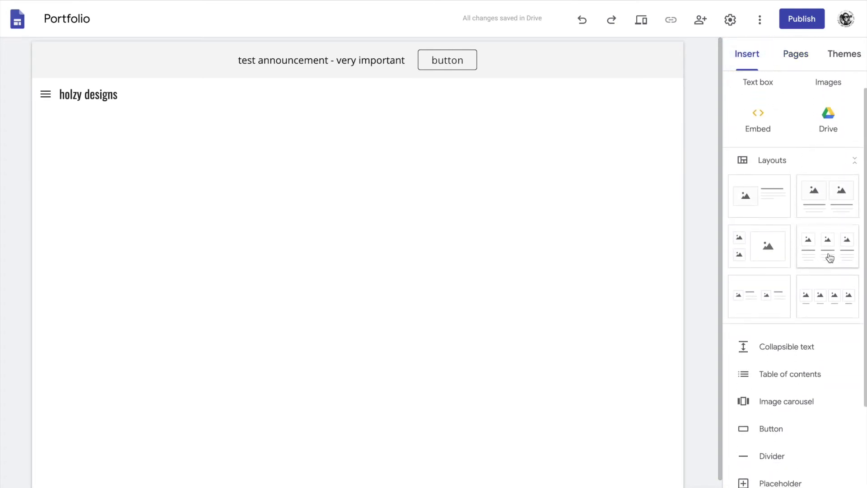
left_click(853, 166)
left_click(854, 167)
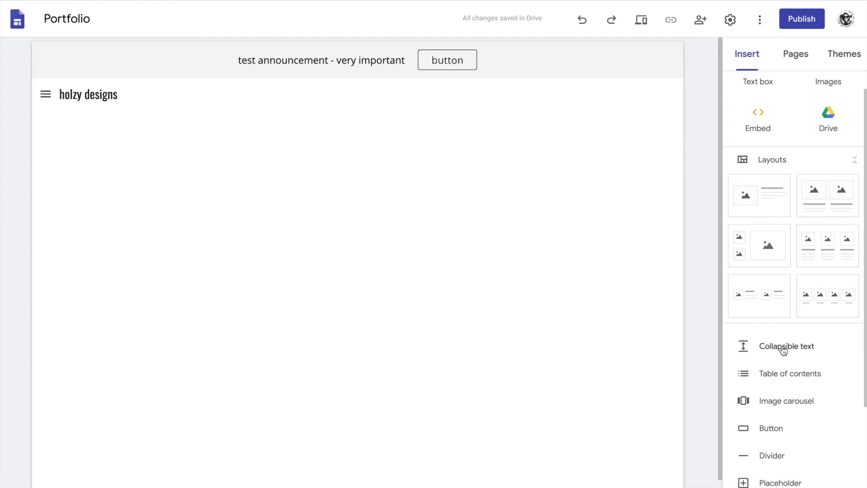
scroll(784, 349, "up", 1)
left_click(807, 59)
left_click(747, 54)
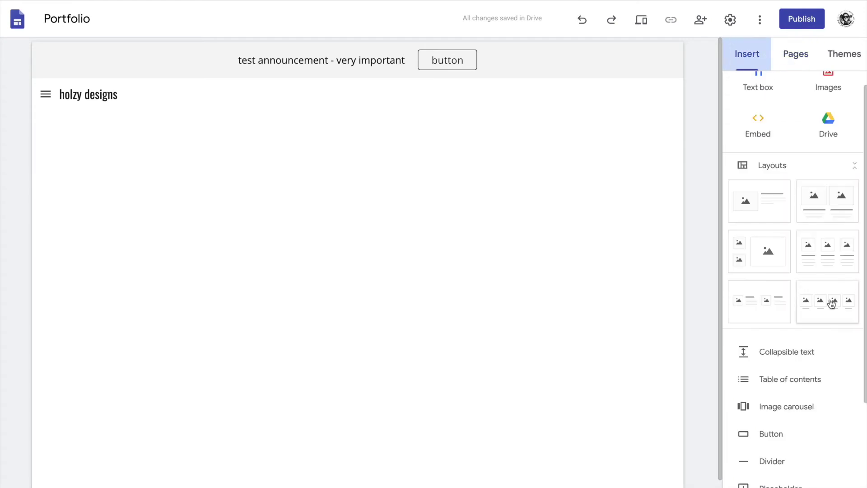
scroll(828, 256, "down", 2)
left_click(829, 256)
left_click(828, 256)
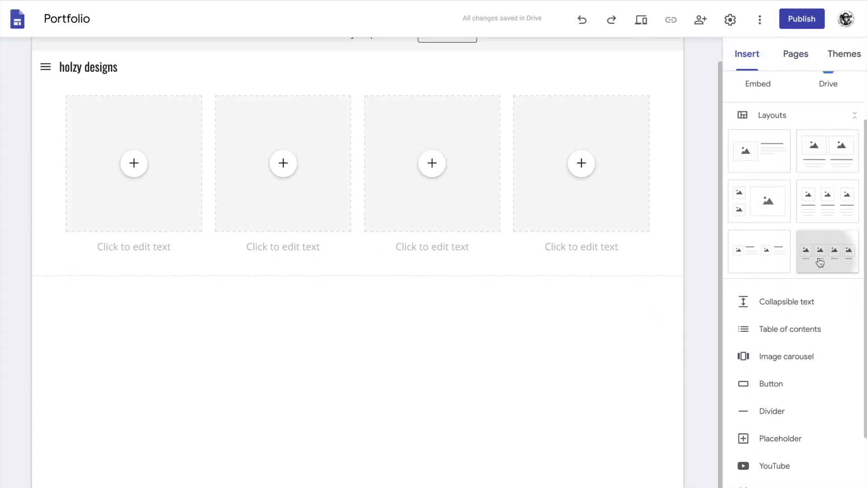
left_click(759, 199)
Delete the extra four-column section, add an image-with-text section at the bottom, then open 'more'.
scroll(433, 270, "up", 4)
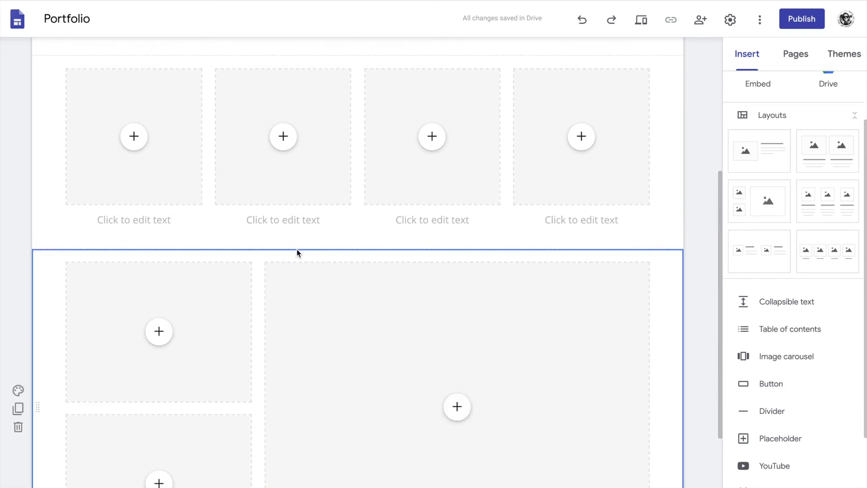
scroll(285, 343, "down", 1)
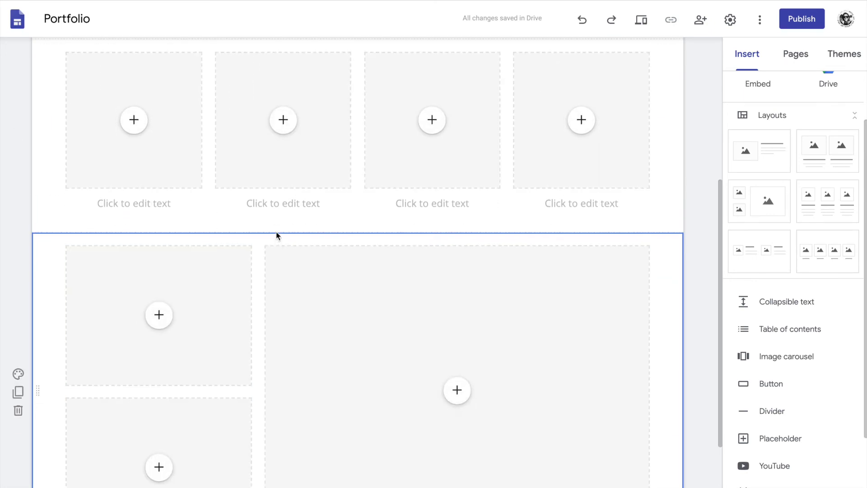
scroll(413, 300, "up", 6)
left_click(18, 418)
scroll(359, 425, "down", 3)
scroll(359, 425, "down", 2)
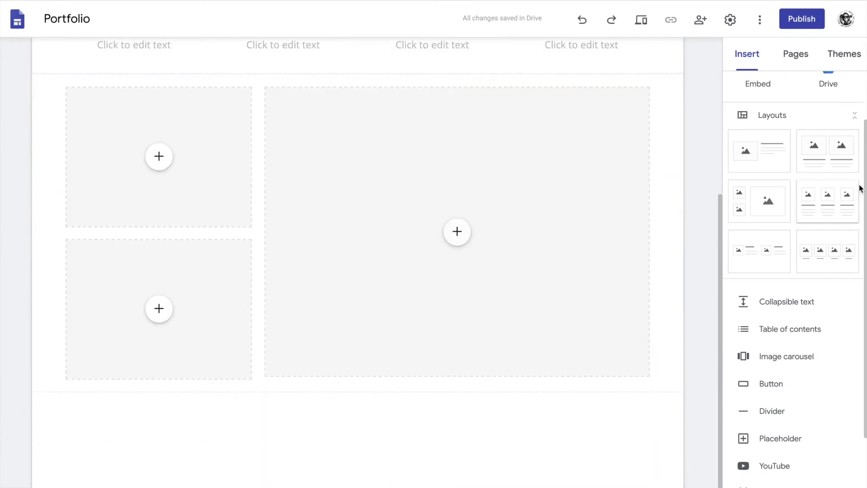
left_click(747, 150)
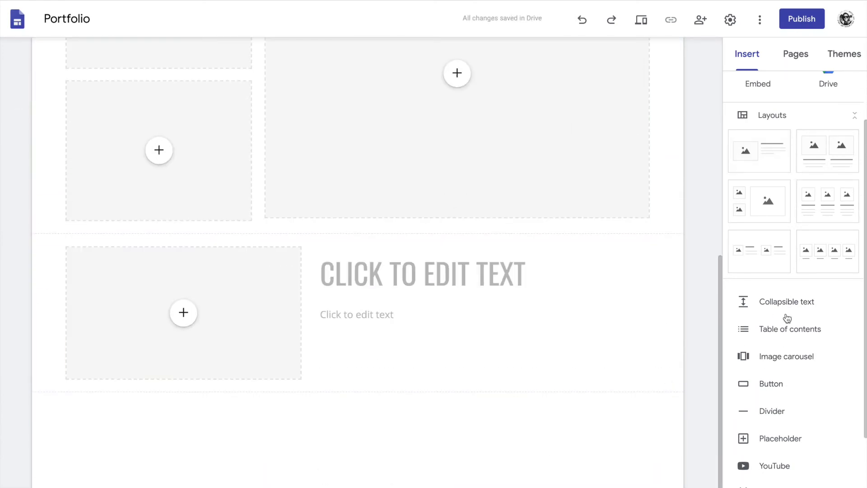
left_click(796, 53)
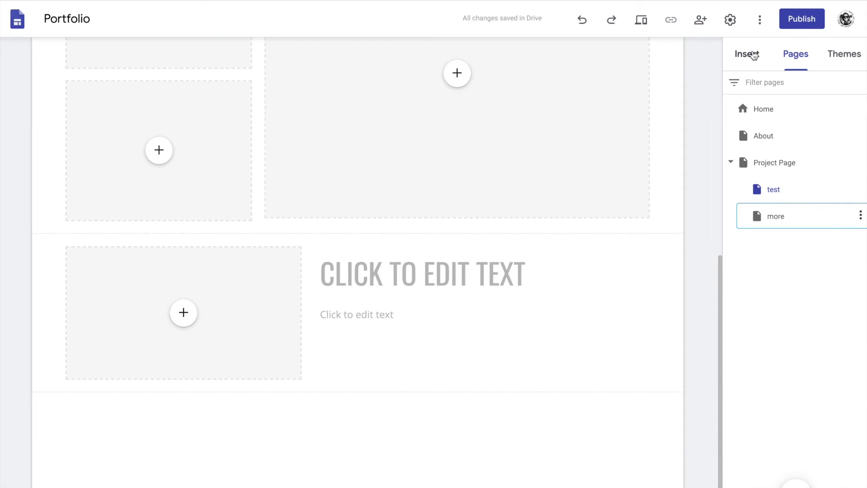
left_click(751, 54)
Insert a collapsible text block headed 'COPSIBLE TEST'.
scroll(809, 481, "down", 3)
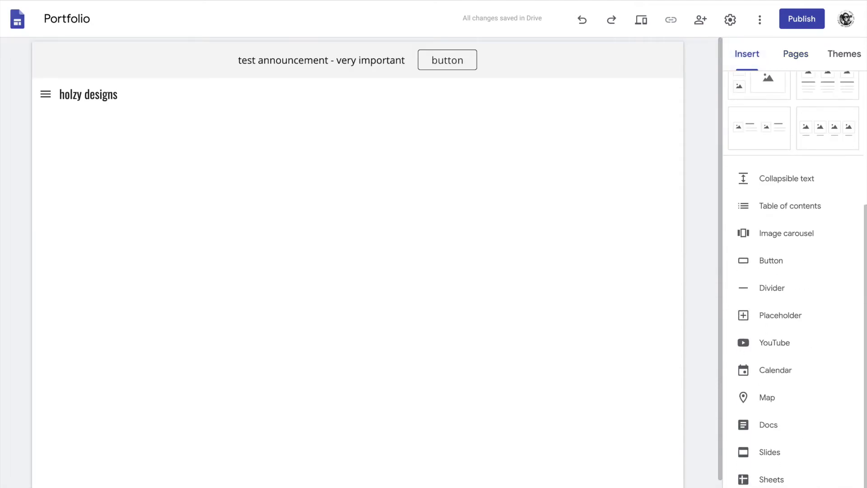
scroll(795, 317, "down", 1)
scroll(783, 239, "up", 5)
left_click(790, 329)
left_click(422, 127)
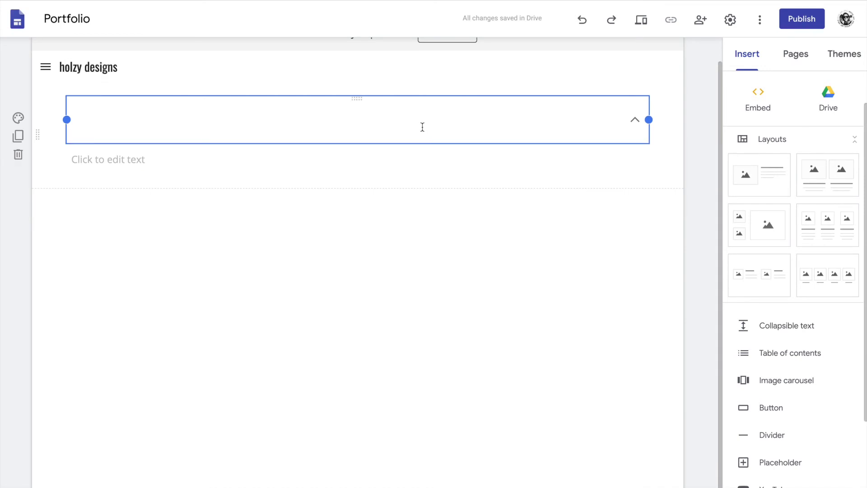
type("CO")
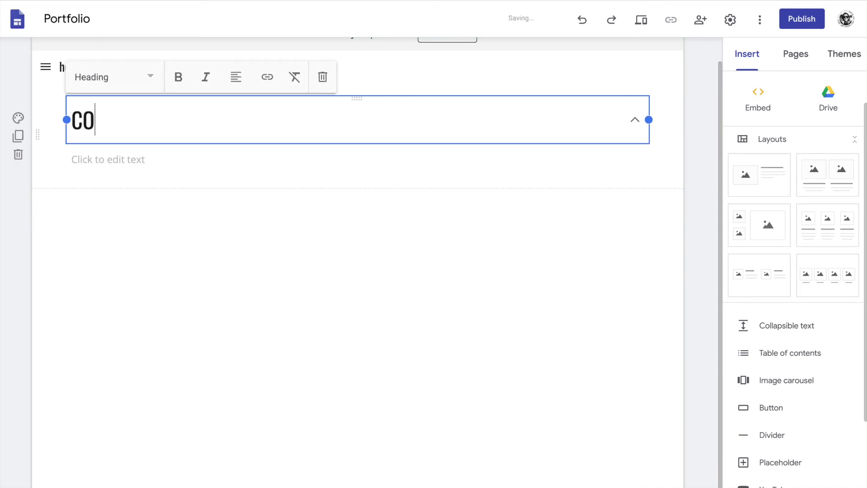
type("P")
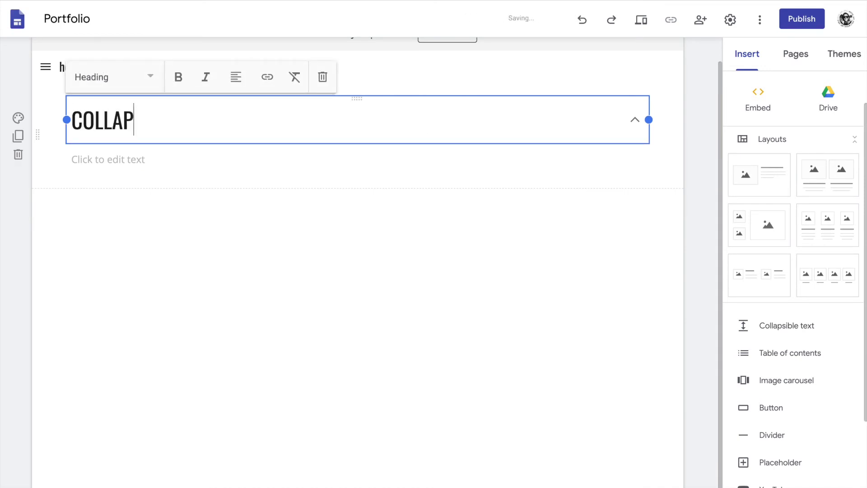
type("SIBLE TES")
type("T")
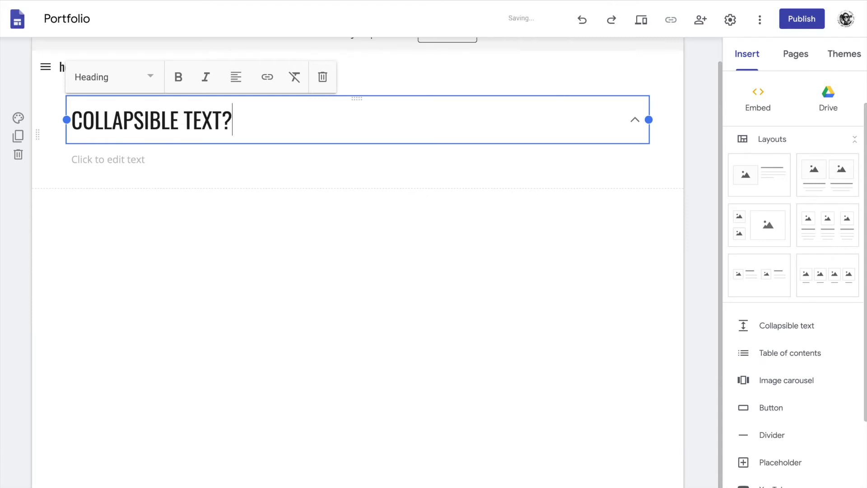
left_click(249, 190)
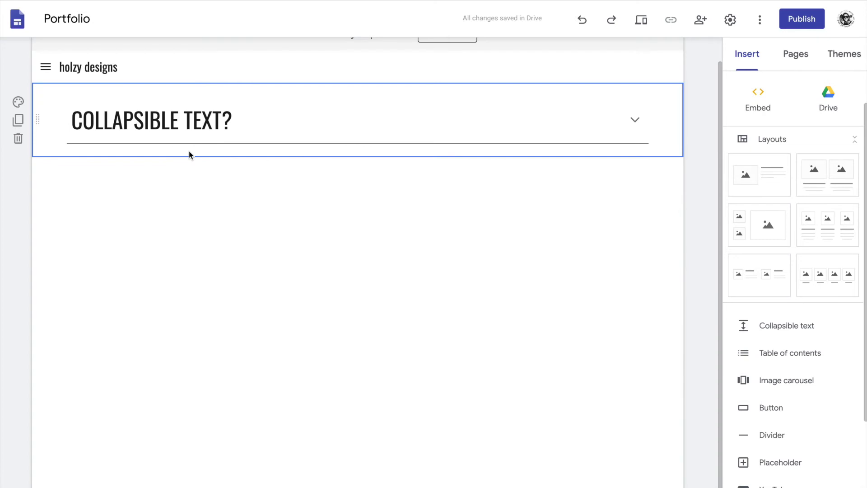
Type 'okurr' into the collapsible block's body.
left_click(240, 123)
left_click(185, 159)
type("okurr")
left_click(221, 293)
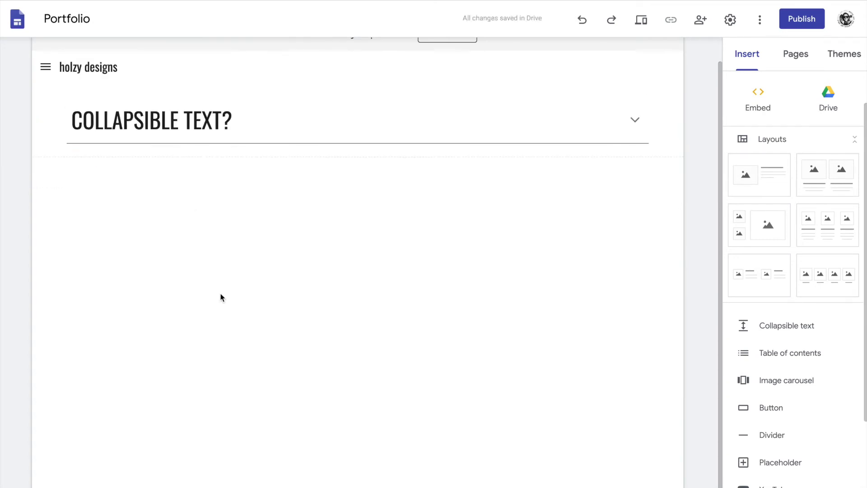
left_click(139, 152)
left_click(620, 130)
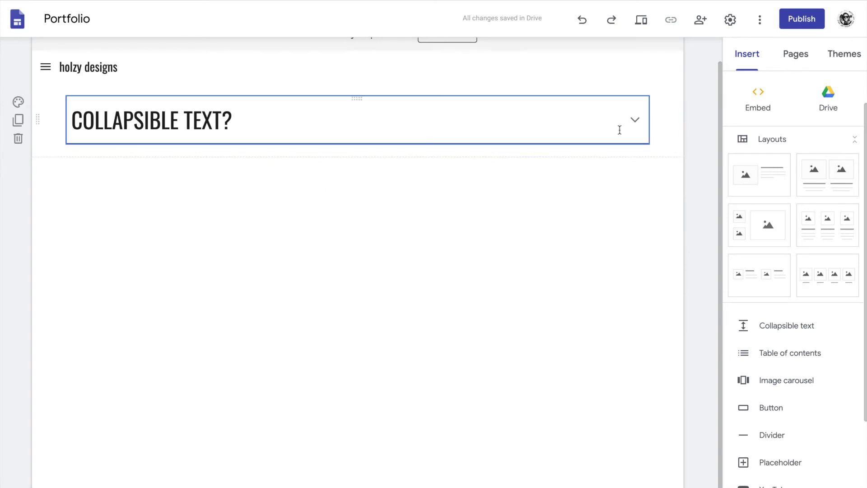
left_click(635, 121)
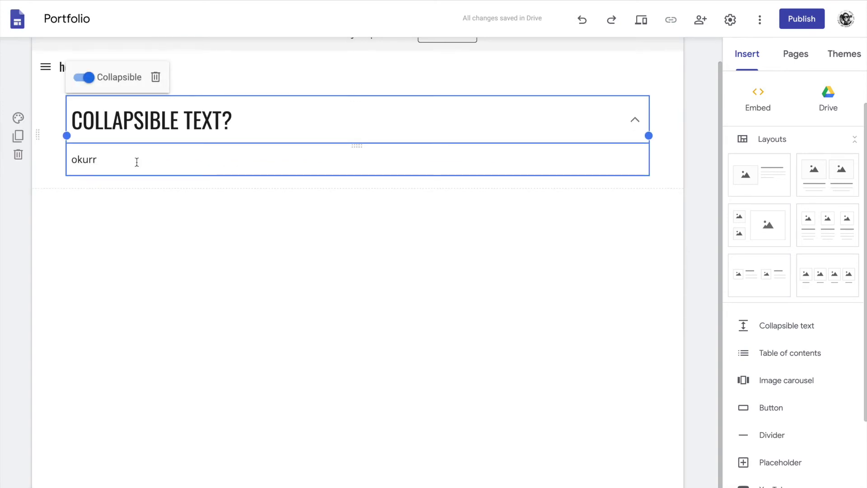
Extend the body to 'okurr - ah i get it now!' as Subheading and add a table of contents.
left_click(114, 163)
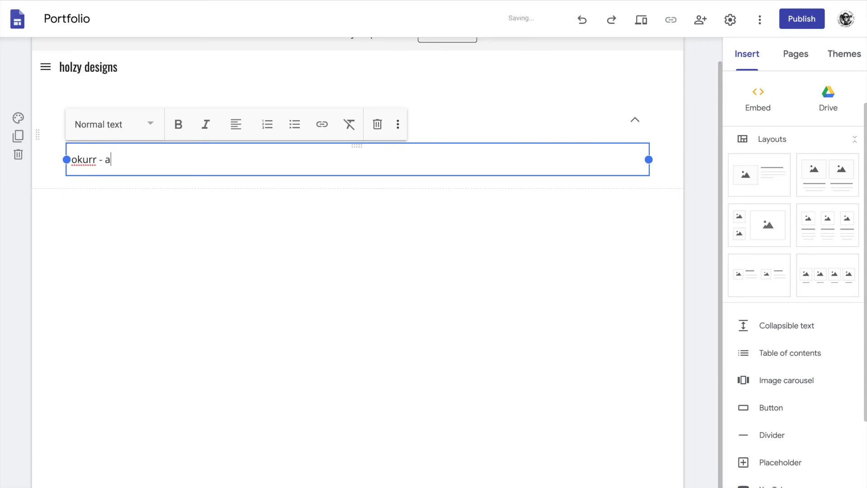
type("- ah i get it now!")
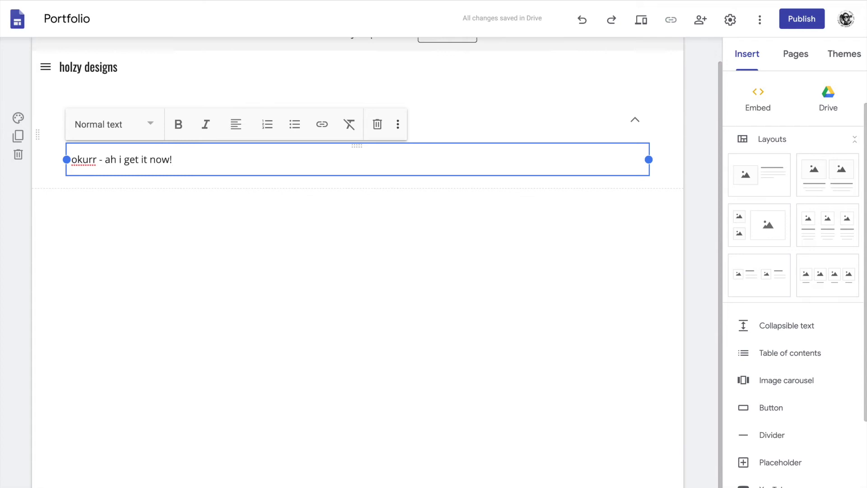
left_click(149, 122)
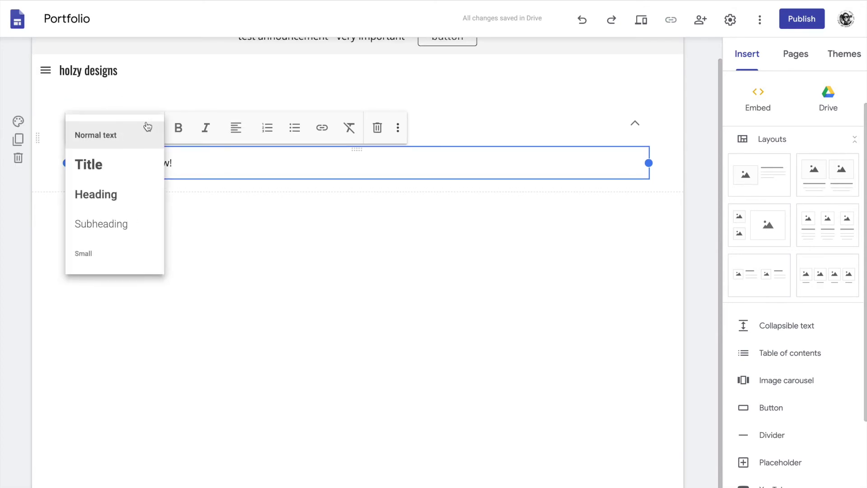
left_click(114, 224)
left_click(250, 267)
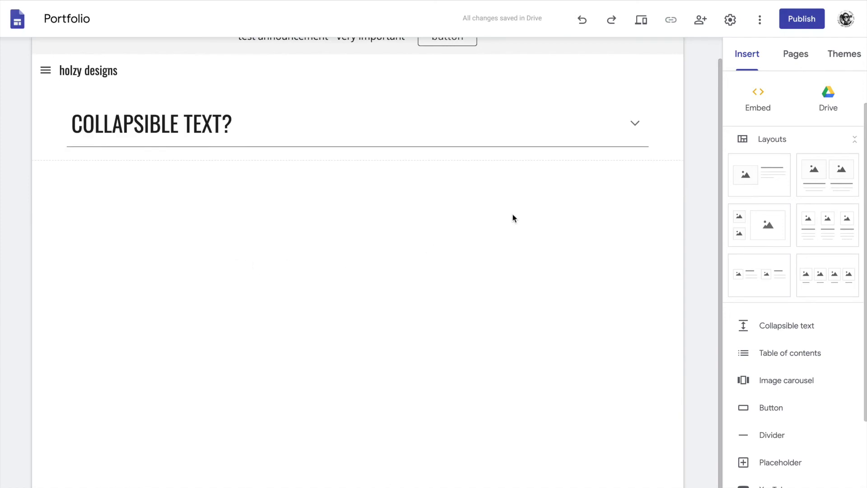
left_click(782, 354)
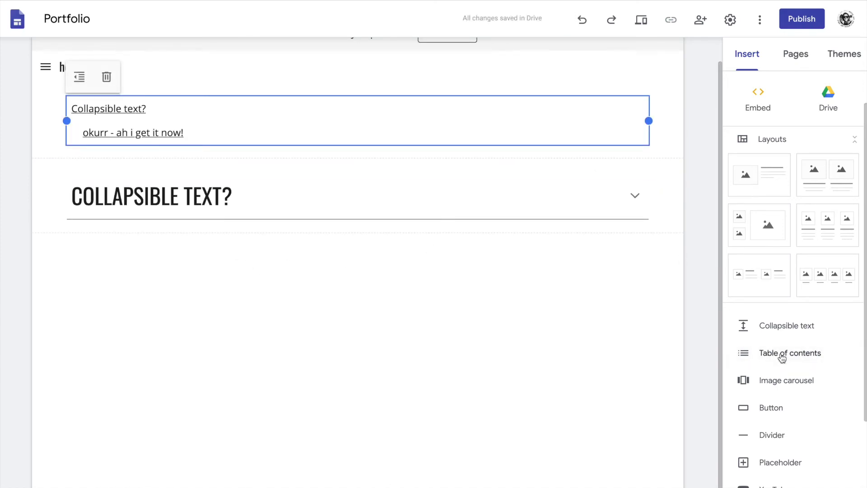
left_click(774, 382)
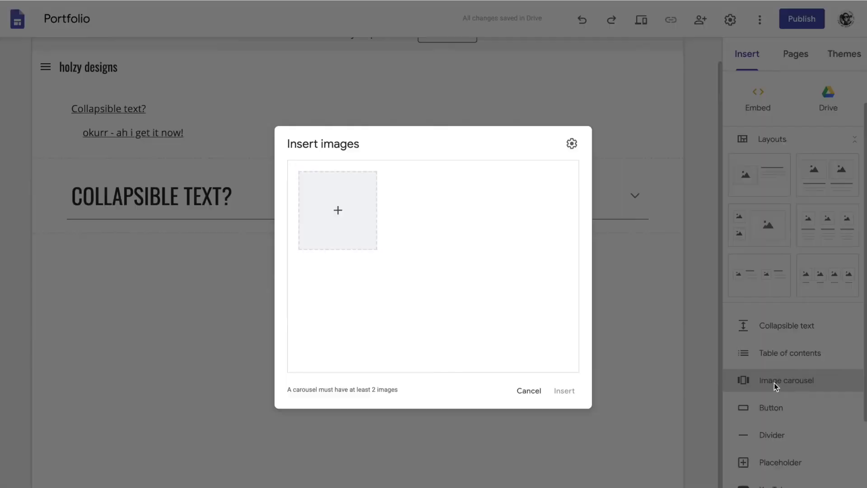
Fill the carousel with the devices, magenta, red and spartan pattern photos from Photos, and place it.
left_click(330, 220)
left_click(337, 263)
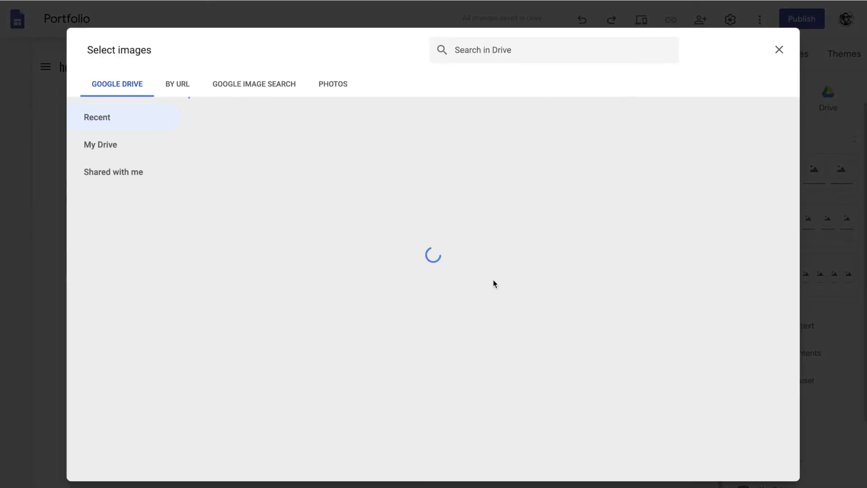
left_click(330, 84)
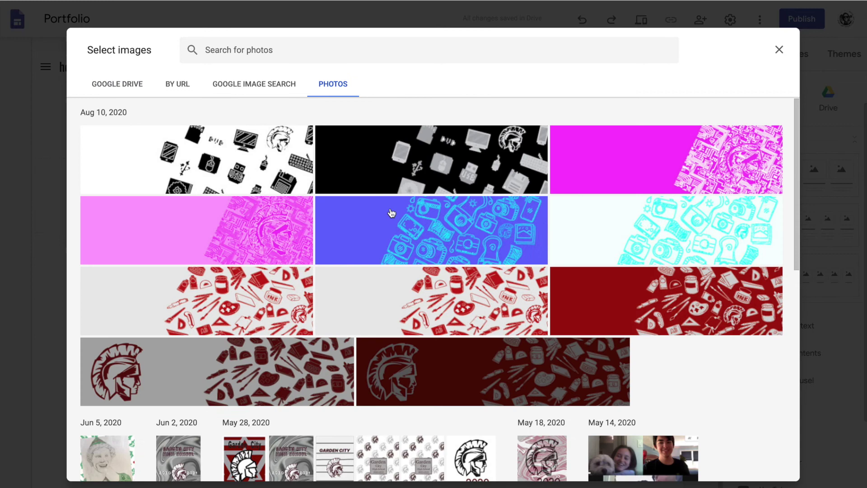
left_click(304, 170)
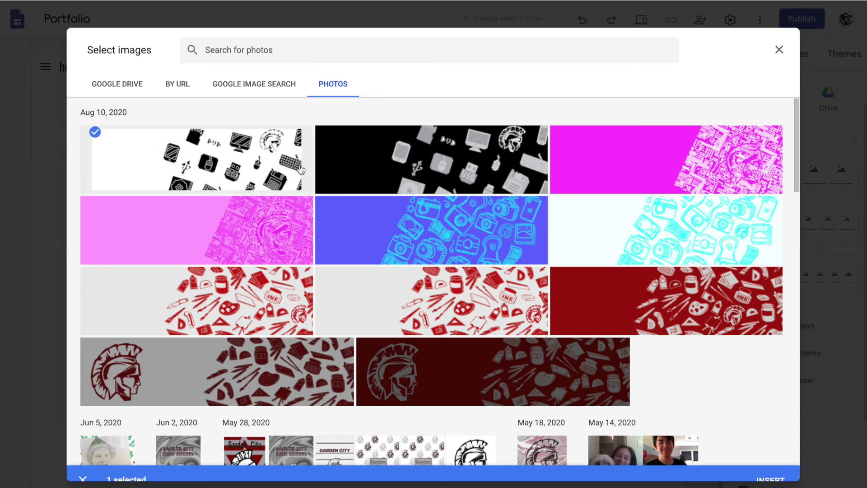
left_click(438, 164)
left_click(669, 155)
left_click(637, 246)
left_click(429, 230)
left_click(235, 234)
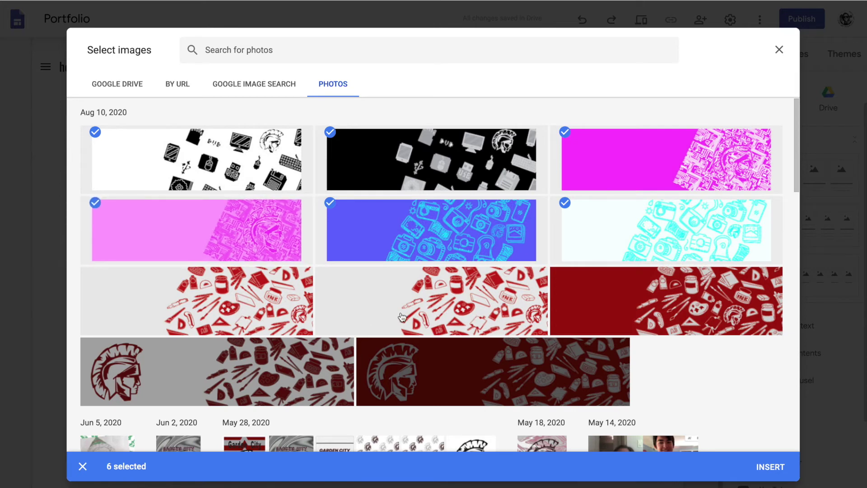
left_click(280, 302)
left_click(416, 319)
left_click(641, 316)
left_click(537, 384)
left_click(217, 371)
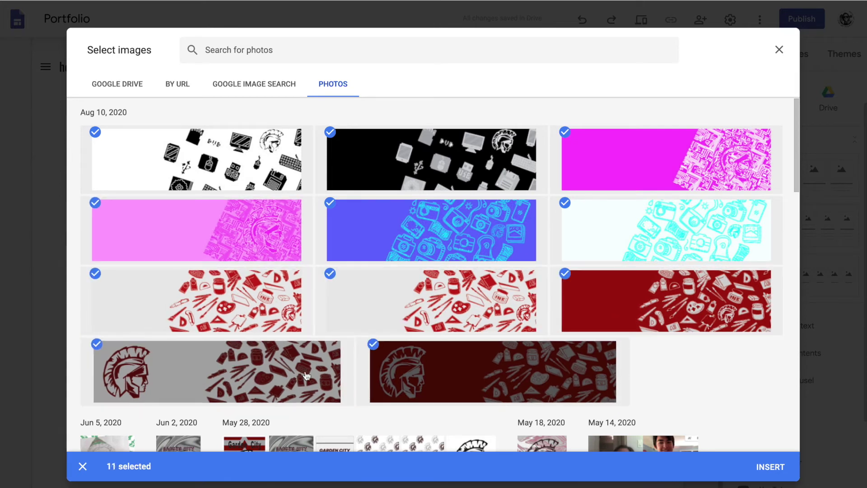
left_click(769, 468)
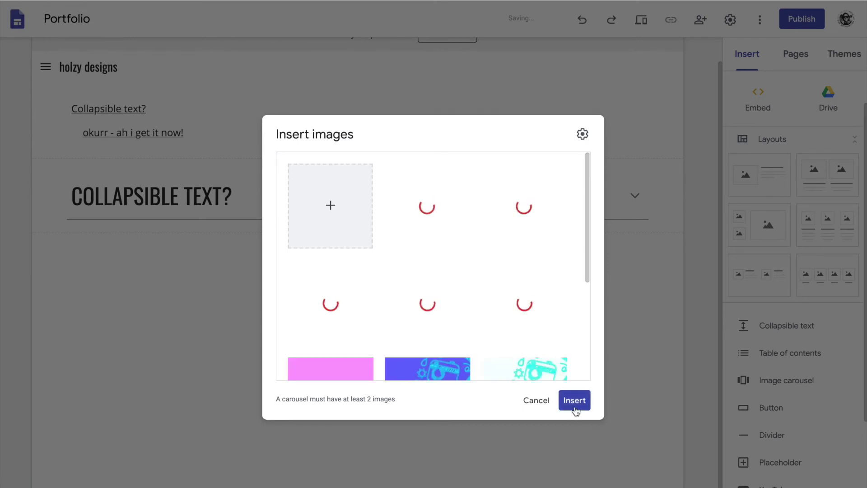
left_click(589, 412)
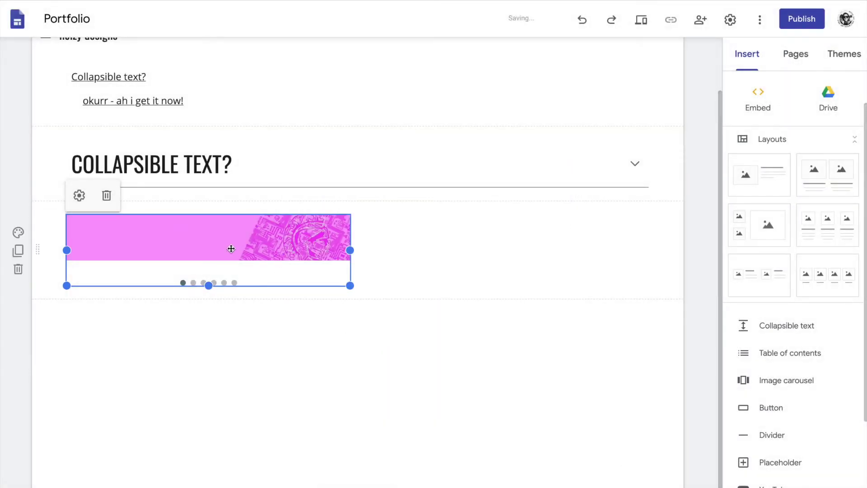
Move the image carousel to the page centre and add a divider beneath it.
left_click_drag(231, 248, 367, 257)
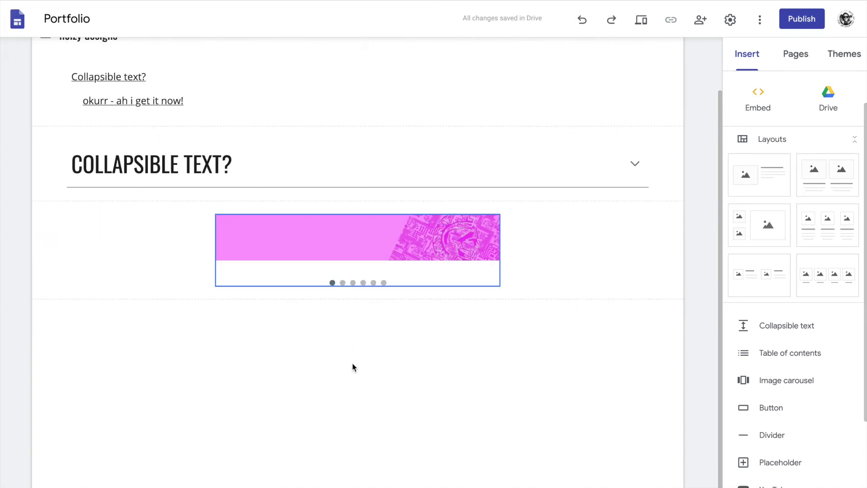
left_click(773, 409)
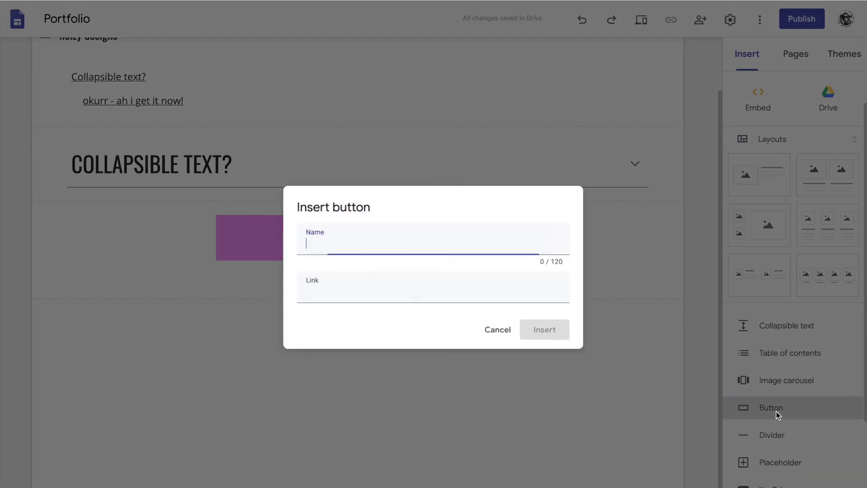
left_click(490, 332)
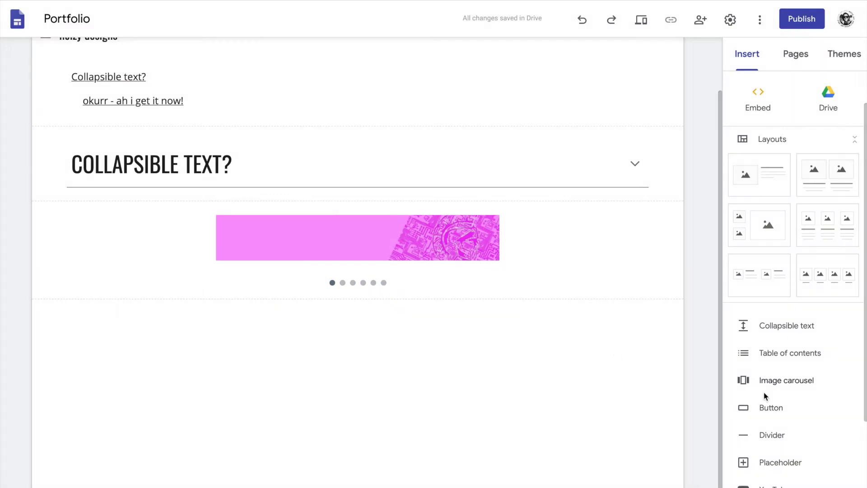
left_click(771, 438)
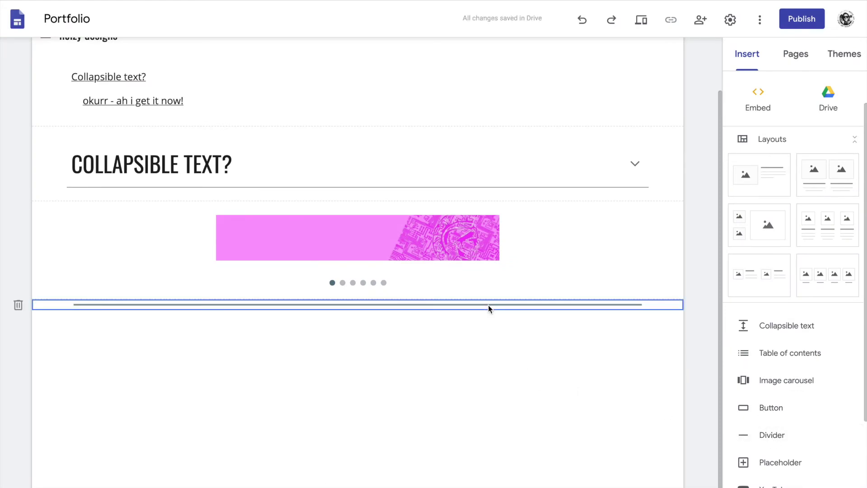
scroll(759, 110, "up", 2)
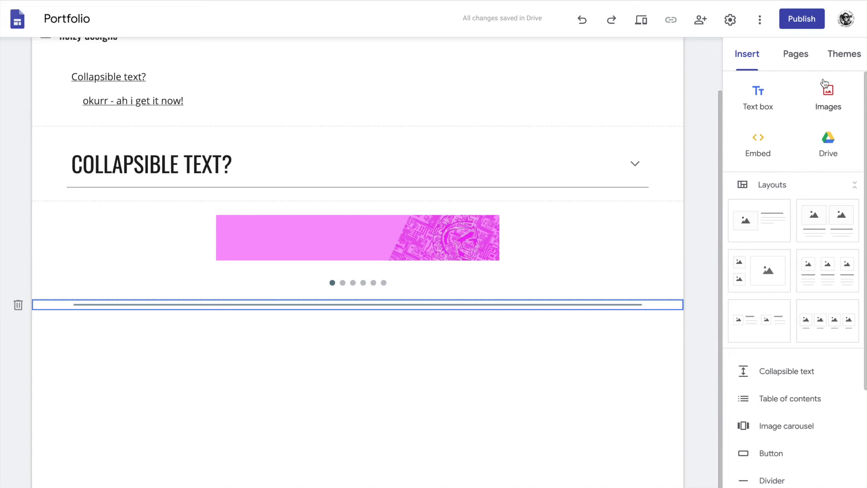
scroll(839, 184, "down", 5)
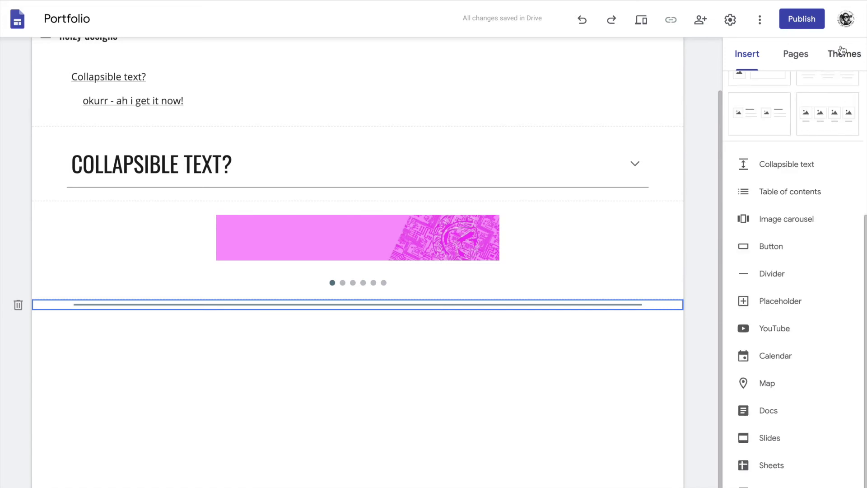
Give the Impression theme a custom bright green colour and show the site's pages list.
left_click(843, 51)
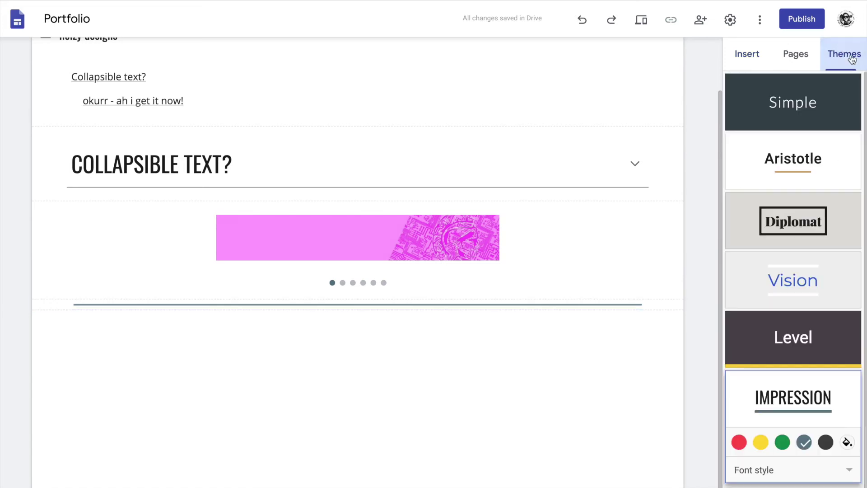
left_click(847, 472)
left_click(852, 436)
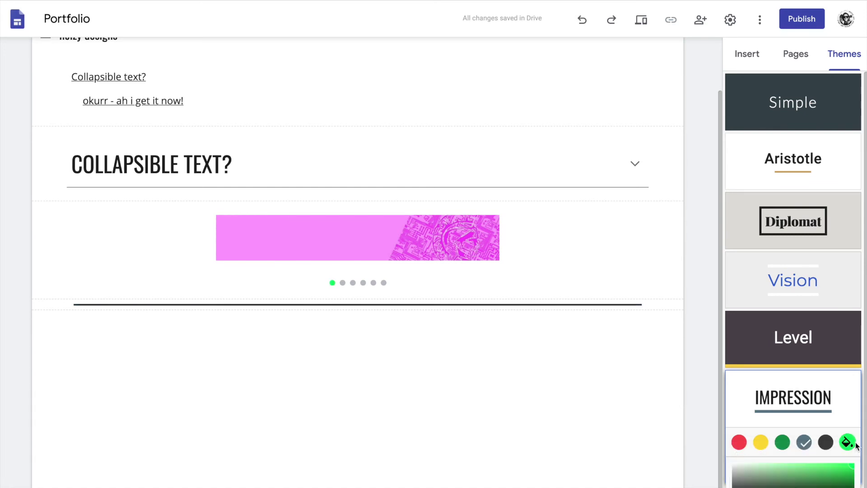
left_click(486, 424)
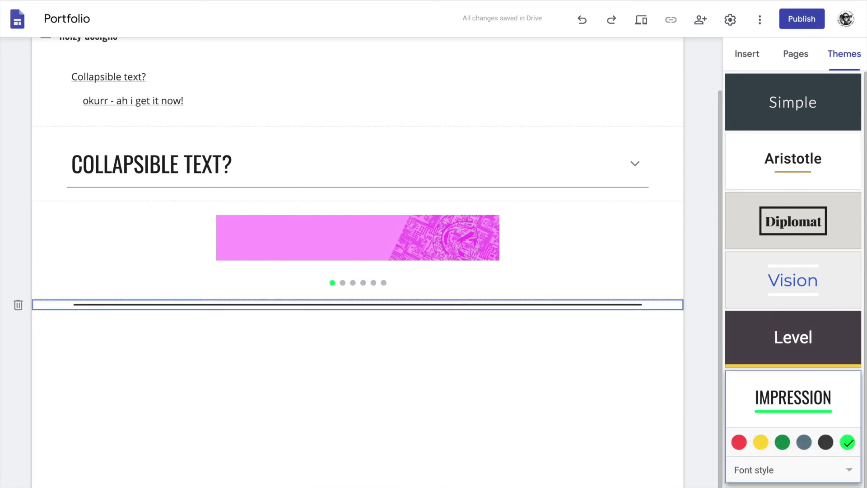
left_click(846, 441)
left_click(846, 442)
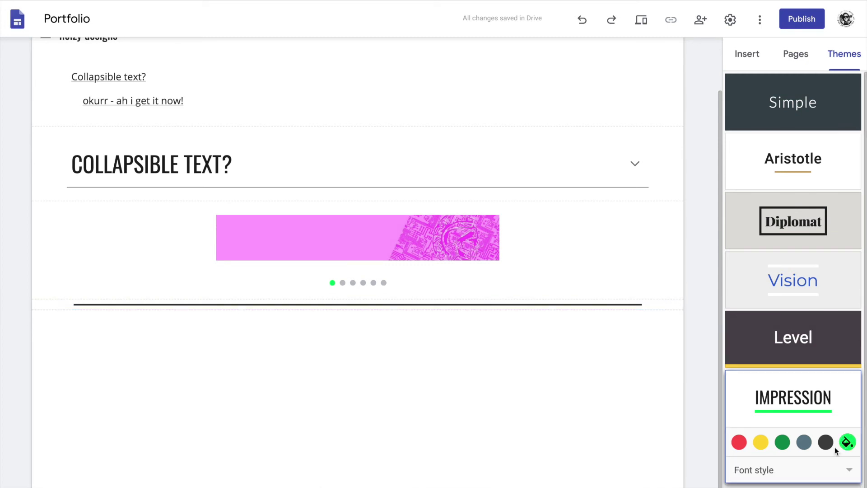
double_click(460, 305)
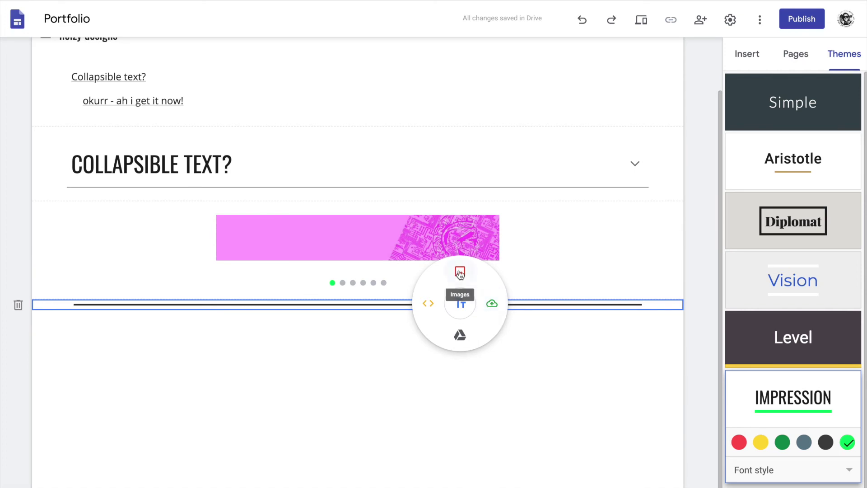
left_click(582, 388)
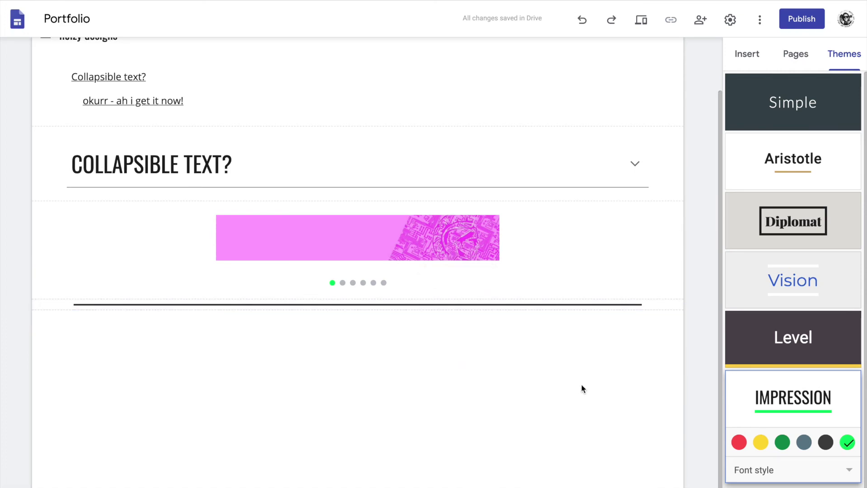
left_click(796, 54)
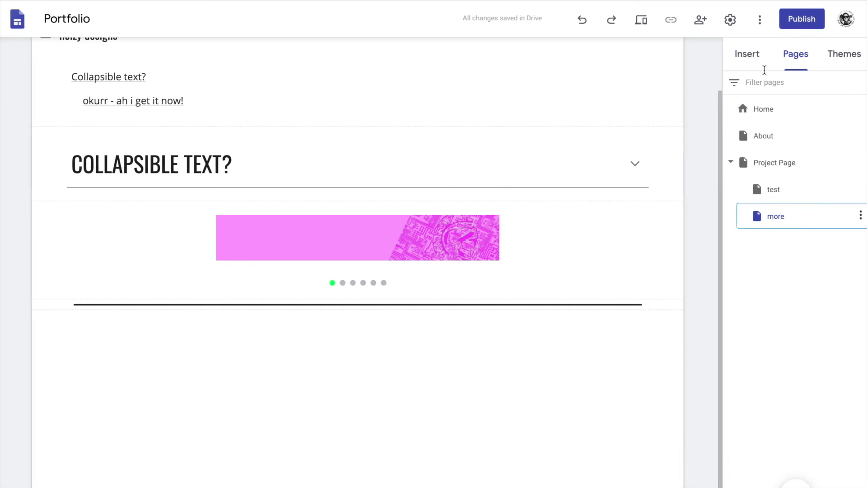
Add a placeholder below the divider, check its file-type settings, then delete the empty section.
left_click(753, 55)
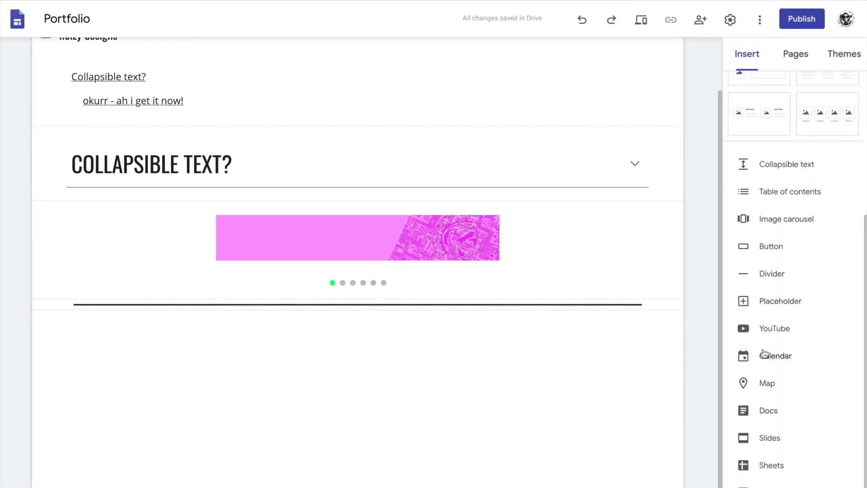
left_click(777, 308)
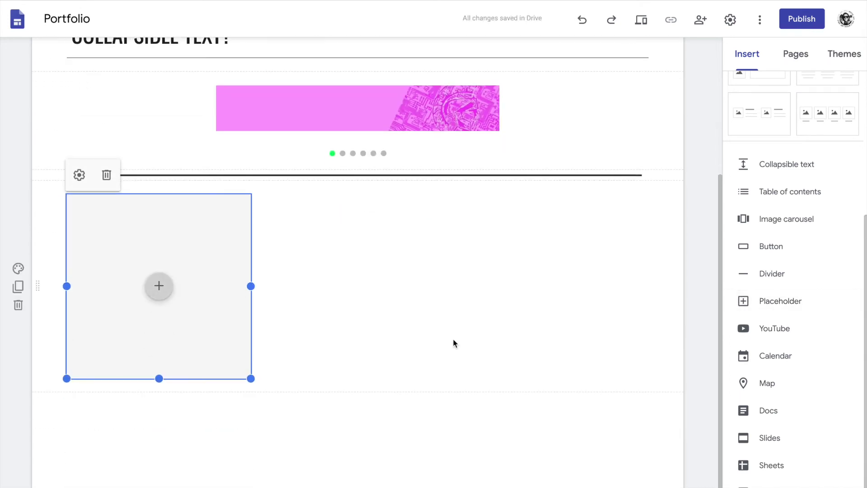
left_click(79, 175)
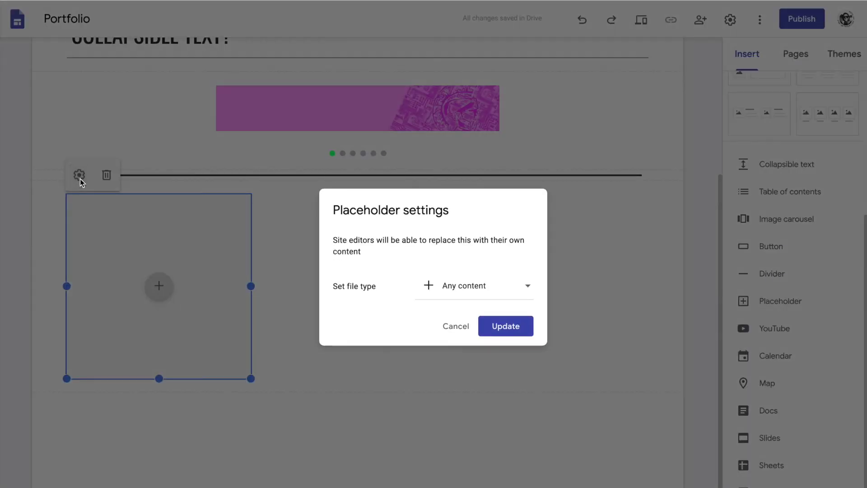
left_click(525, 286)
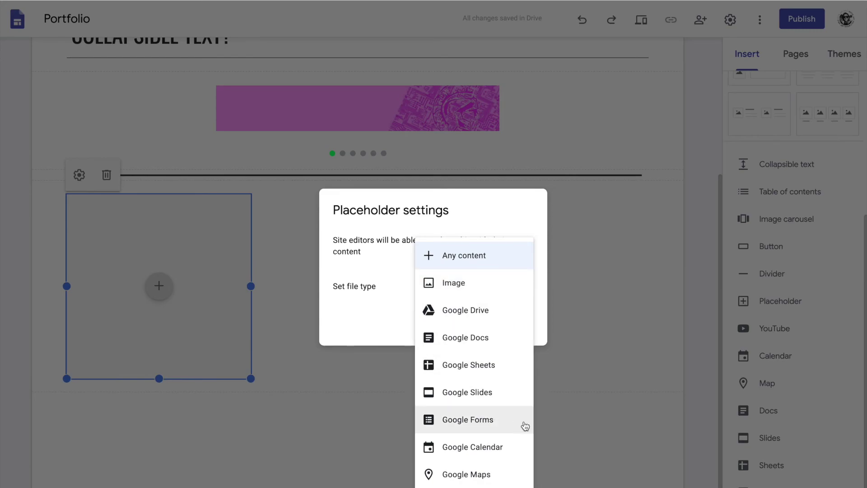
left_click(559, 380)
left_click(19, 305)
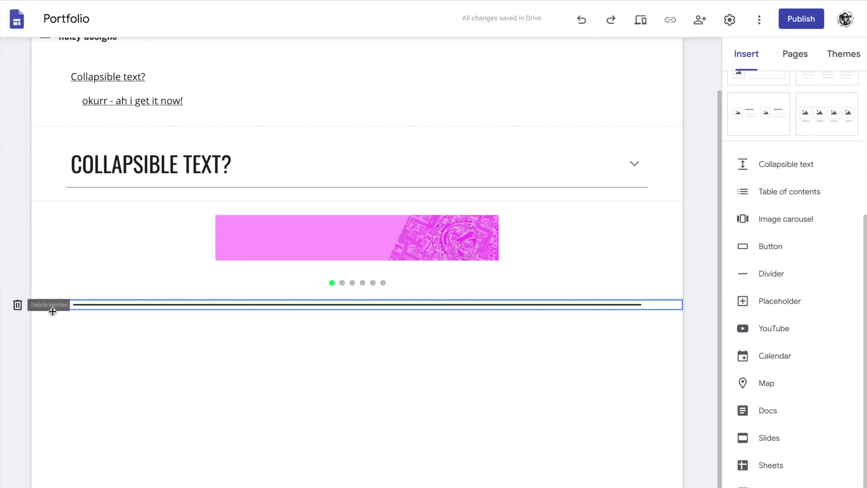
Embed the ART HONORS 2019-2020 calendar and drag it into the section's left column.
left_click(795, 360)
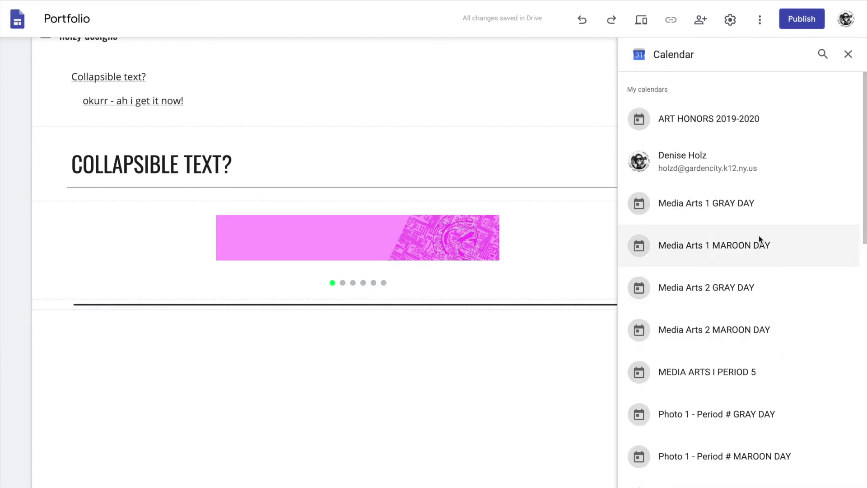
left_click(690, 119)
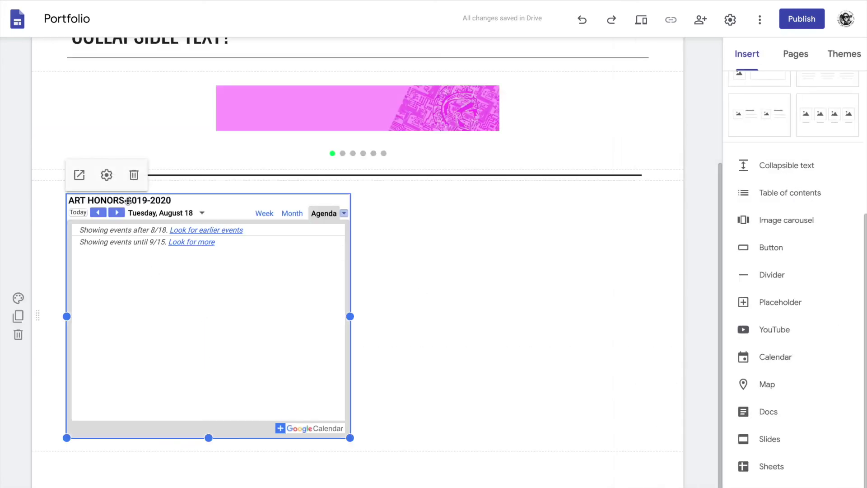
left_click(511, 305)
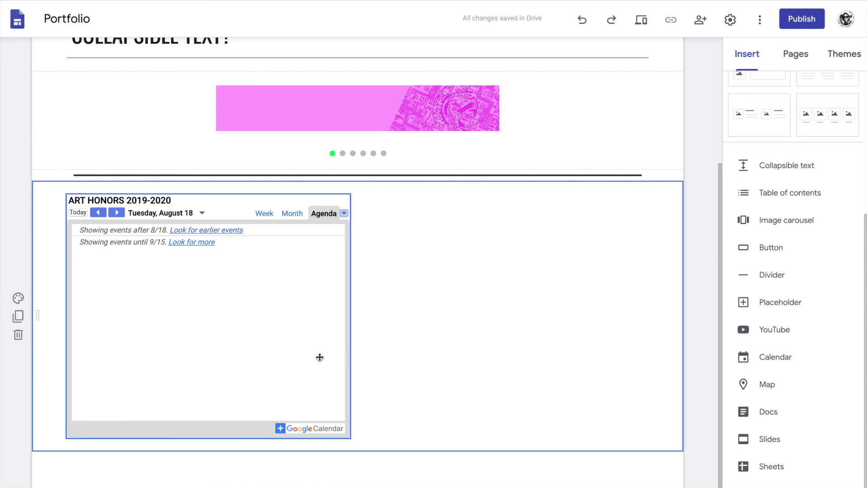
left_click_drag(319, 356, 404, 451)
left_click_drag(317, 369, 252, 374)
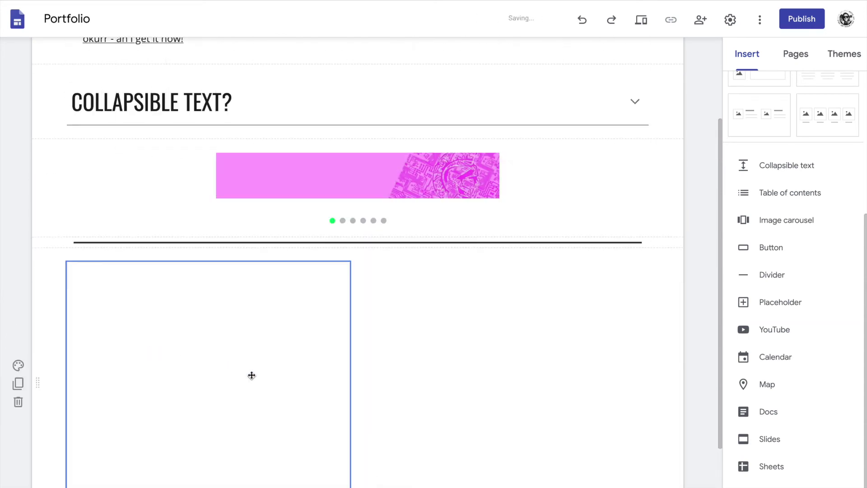
scroll(252, 374, "down", 3)
left_click_drag(348, 382, 200, 325)
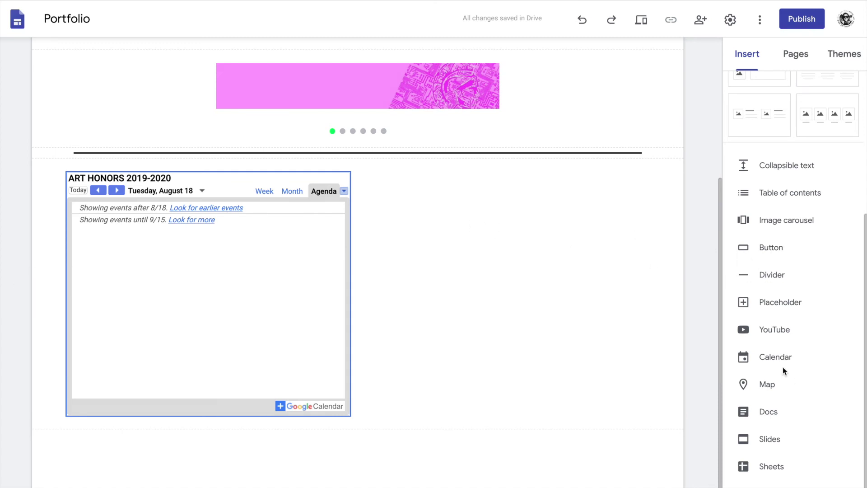
Insert a map located at Garden City High School.
left_click(774, 385)
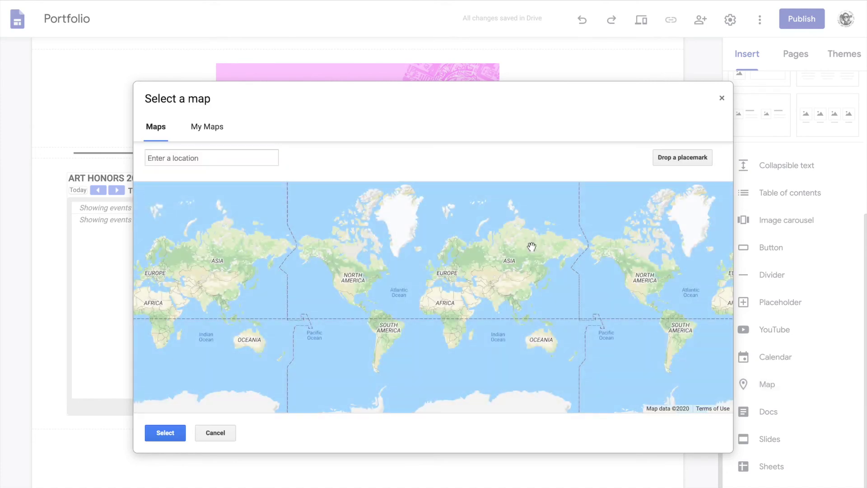
left_click(230, 158)
type("garden c")
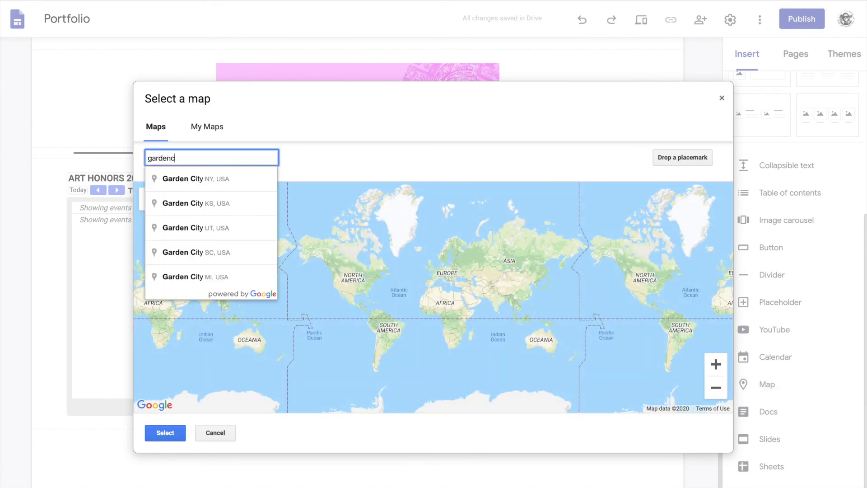
key("BackSpace")
type("city high school")
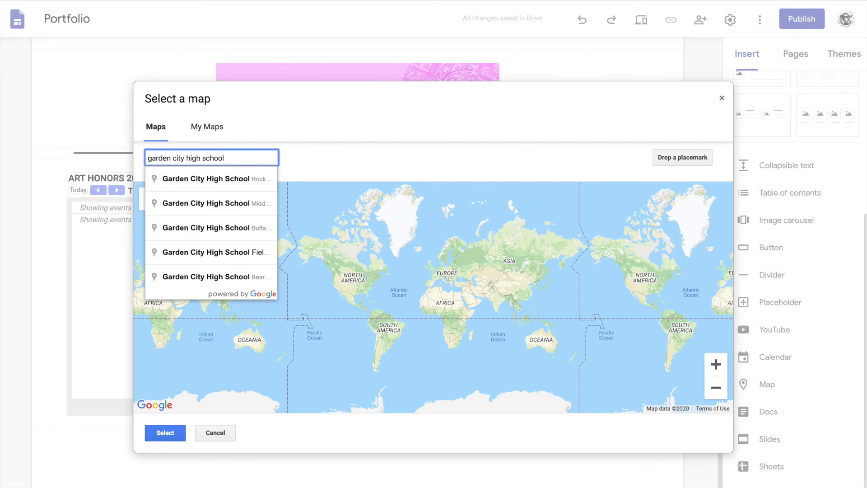
left_click(231, 183)
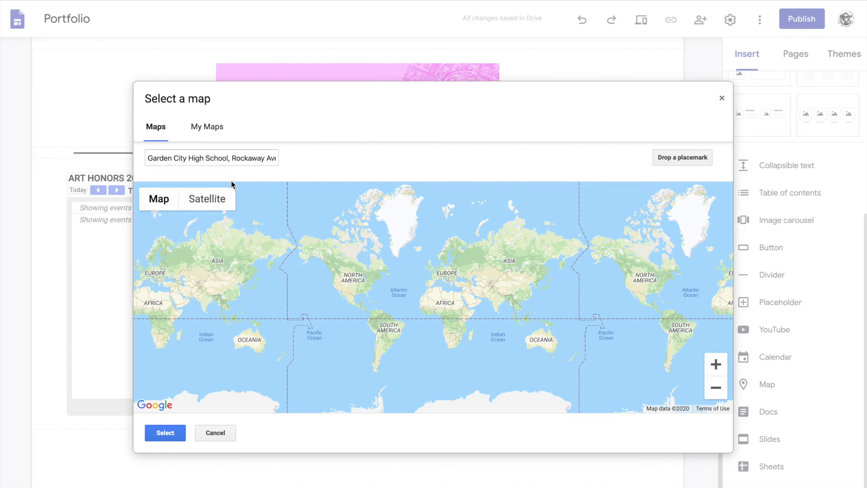
scroll(580, 349, "down", 3)
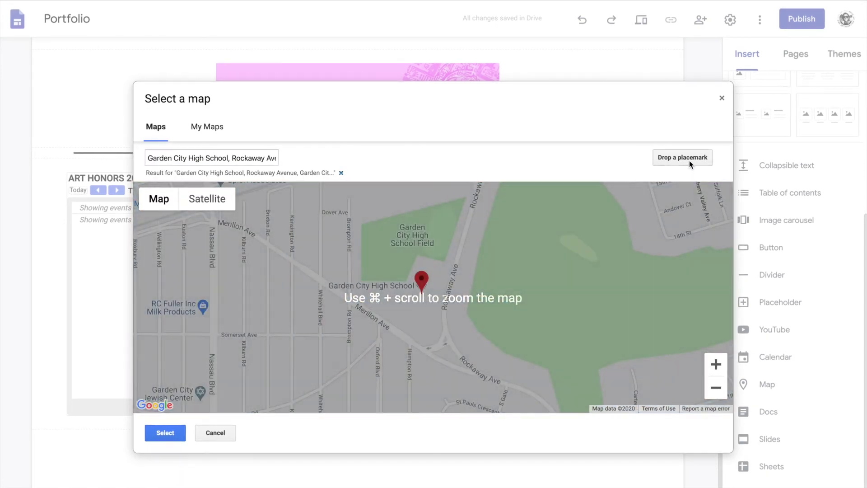
left_click(689, 161)
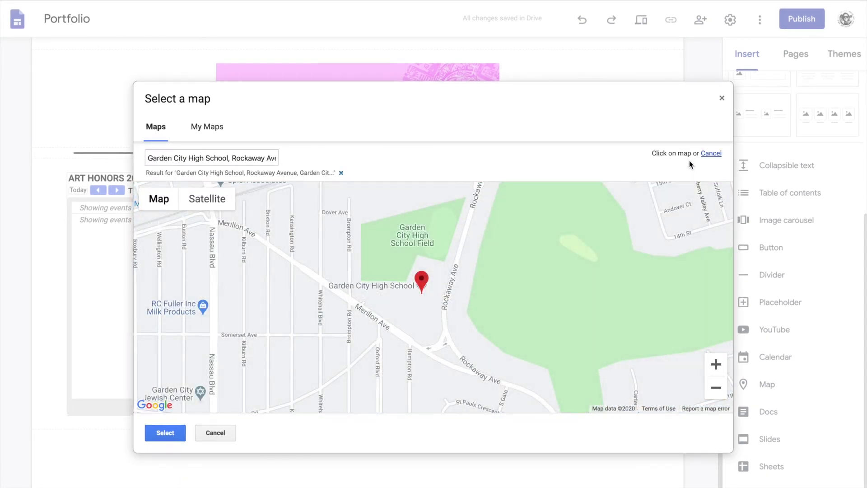
left_click(161, 434)
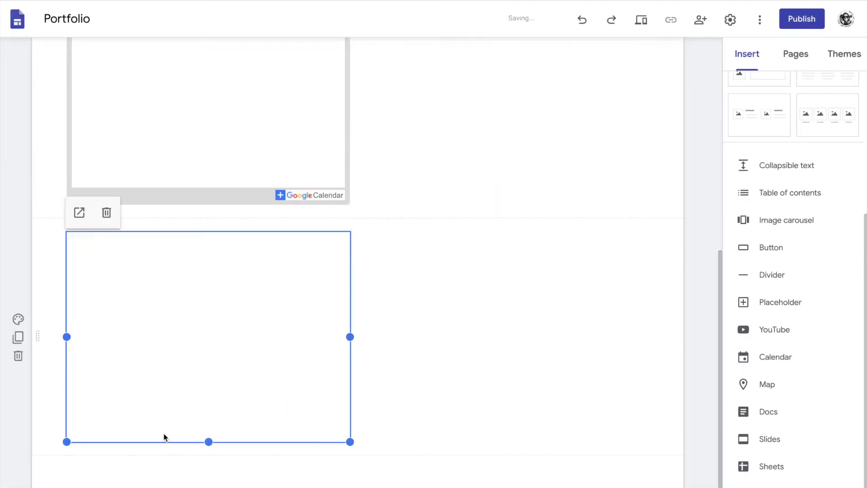
Position the map beside the calendar and stretch it to the calendar's height.
left_click_drag(348, 333, 460, 180)
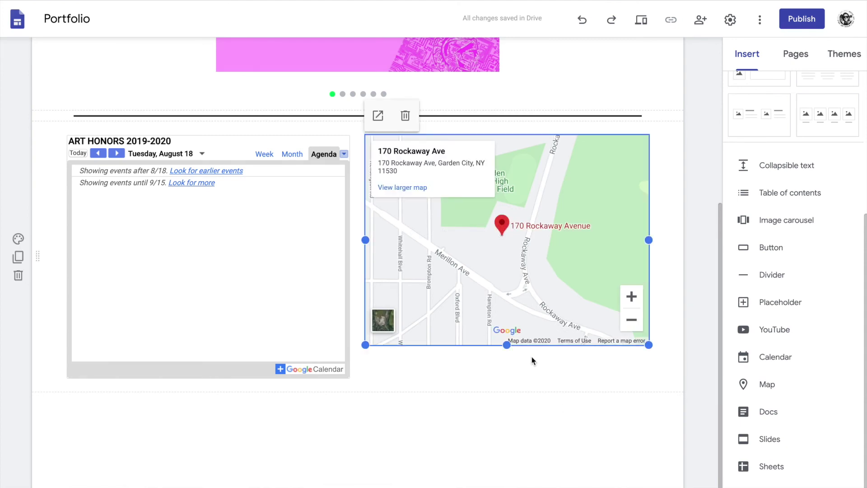
scroll(357, 351, "up", 1)
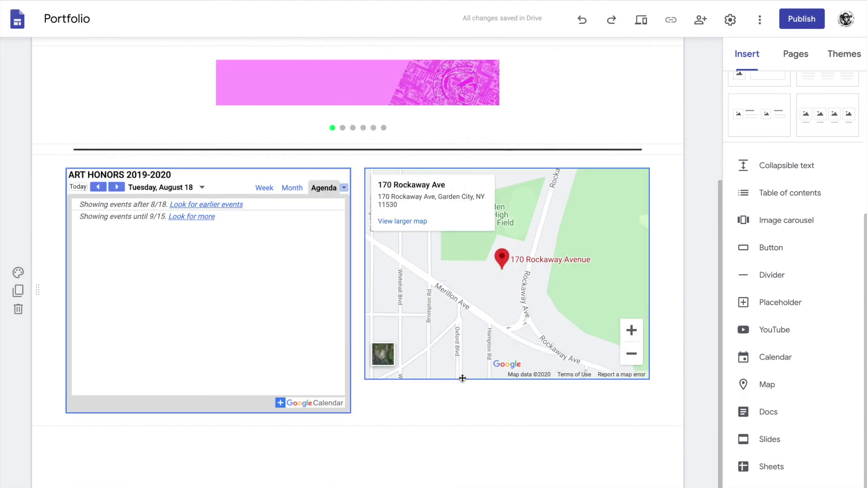
left_click_drag(365, 379, 360, 412)
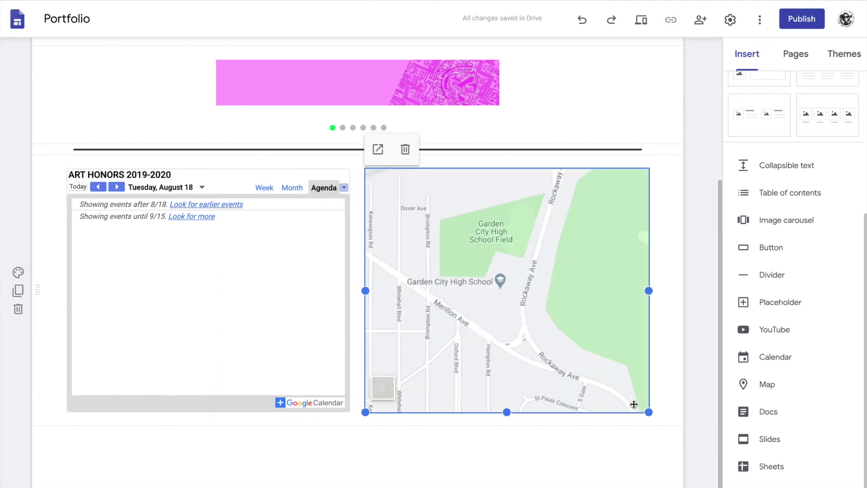
Embed the Virtual Classroom Expectations Google Doc in a new section below the map.
scroll(709, 411, "down", 1)
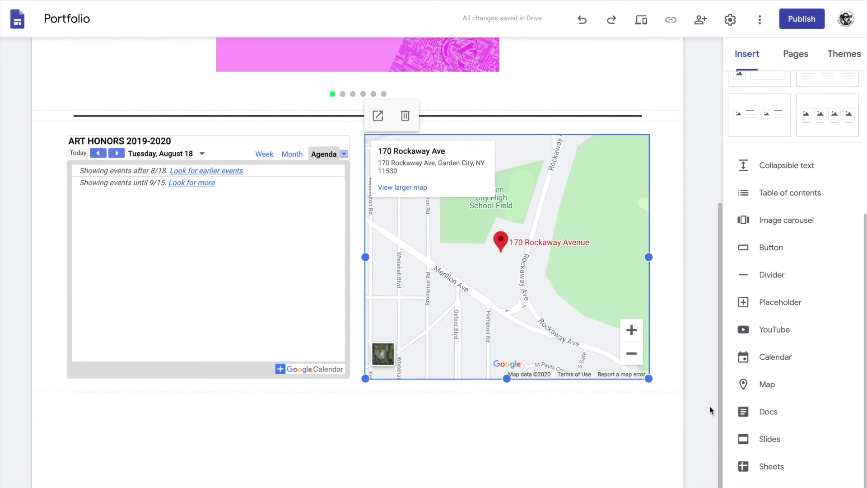
left_click(414, 435)
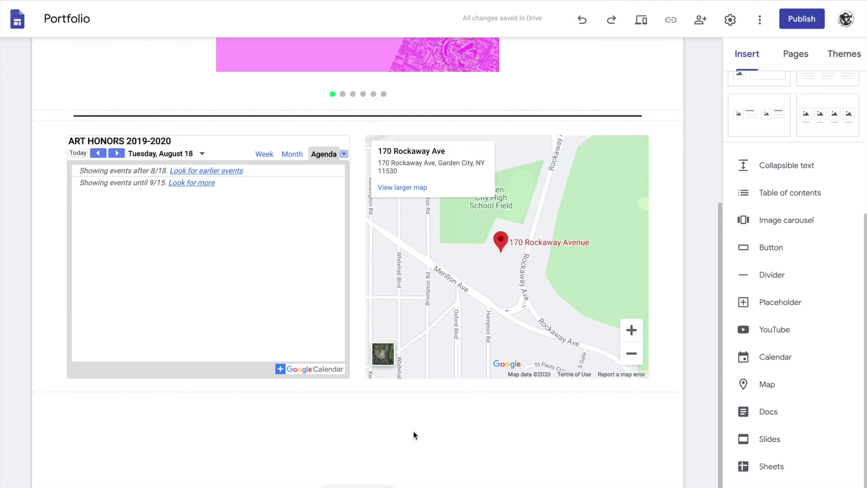
left_click(777, 414)
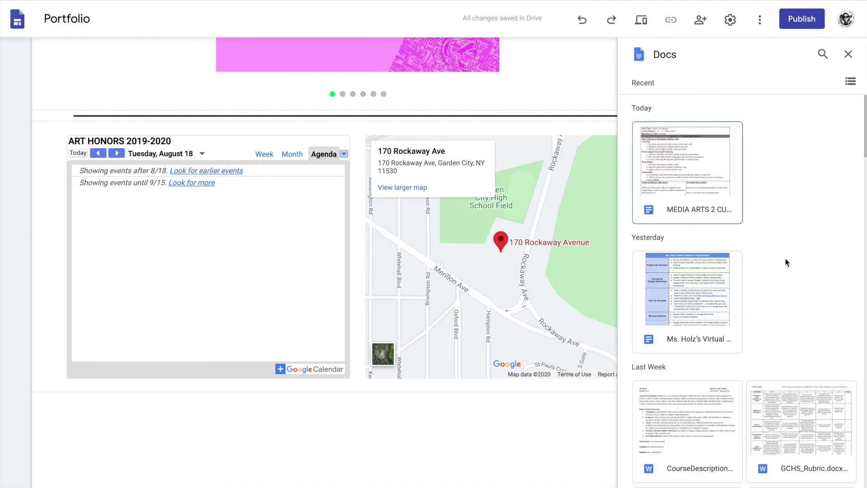
scroll(768, 263, "down", 1)
double_click(714, 267)
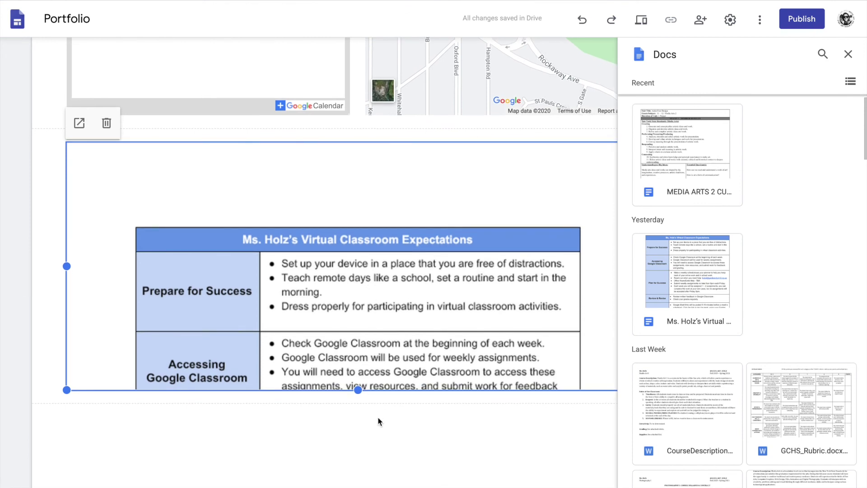
left_click(378, 421)
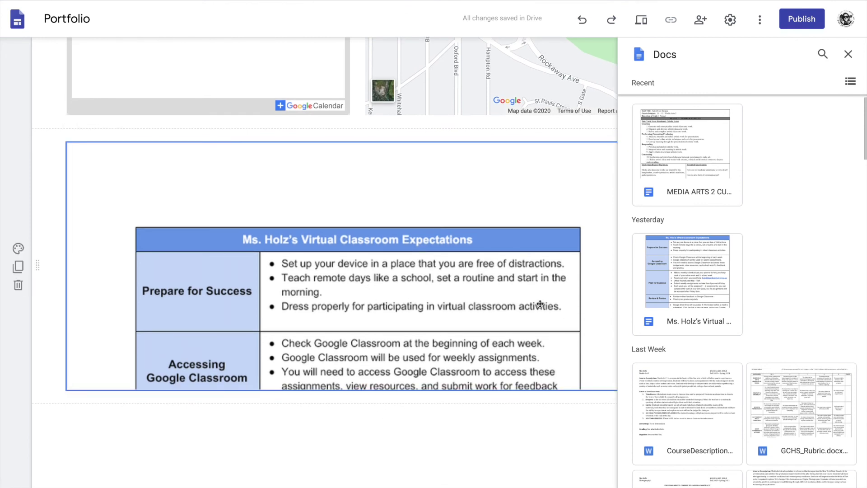
left_click(852, 54)
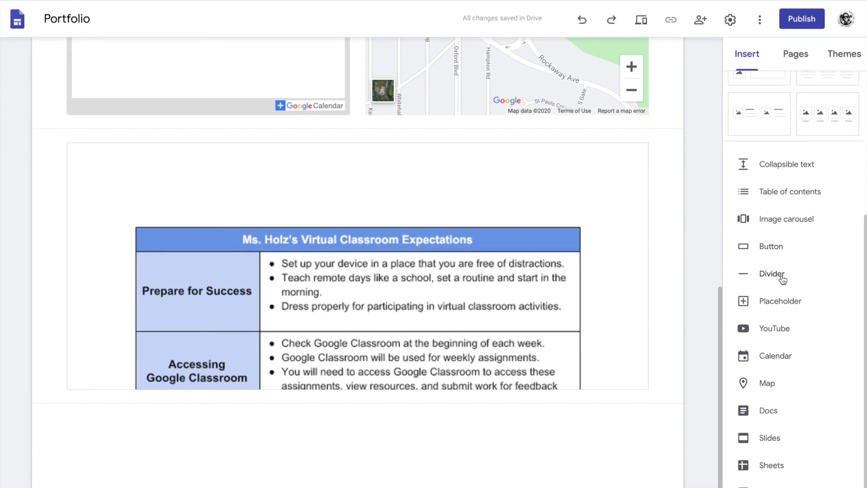
scroll(800, 235, "up", 5)
scroll(447, 125, "up", 8)
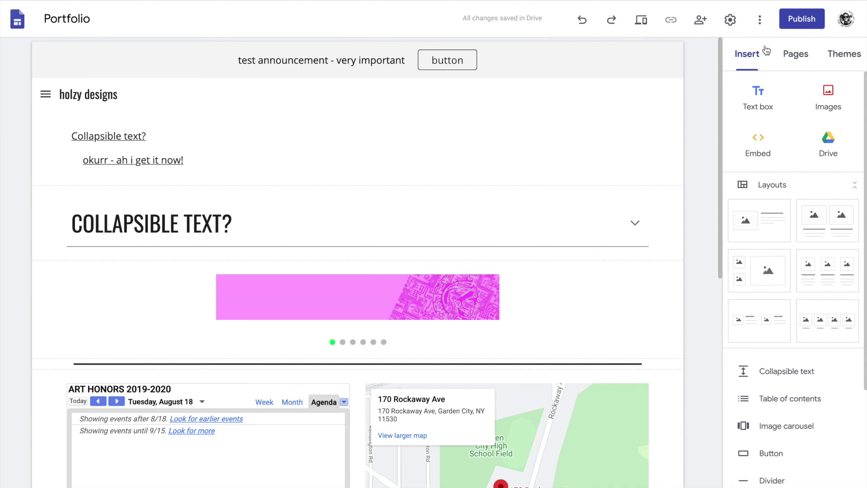
Open the Home page and preview the site at desktop width.
left_click(795, 54)
left_click(764, 106)
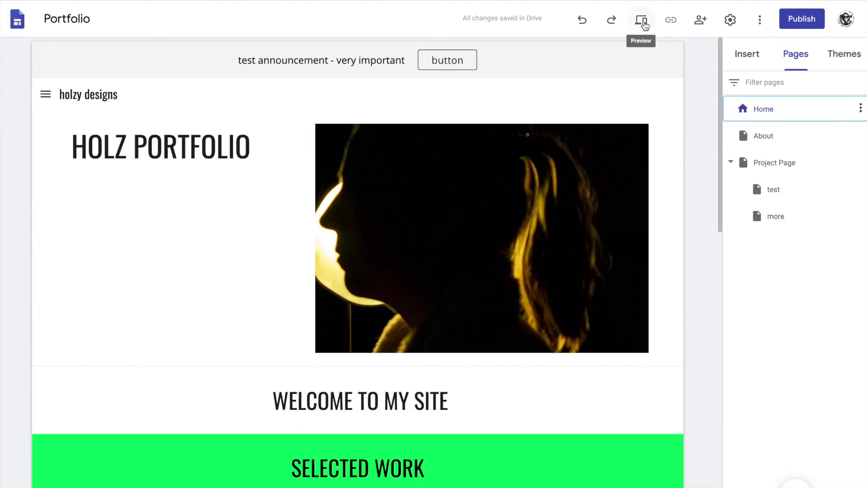
left_click(643, 20)
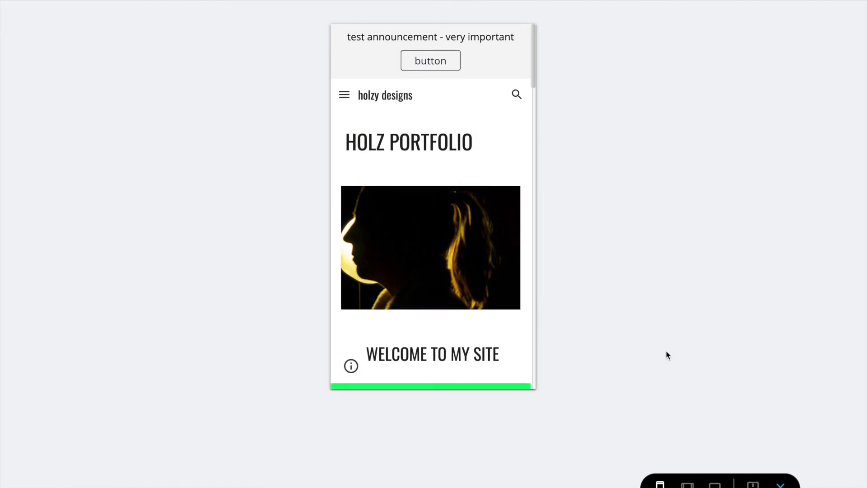
left_click(716, 483)
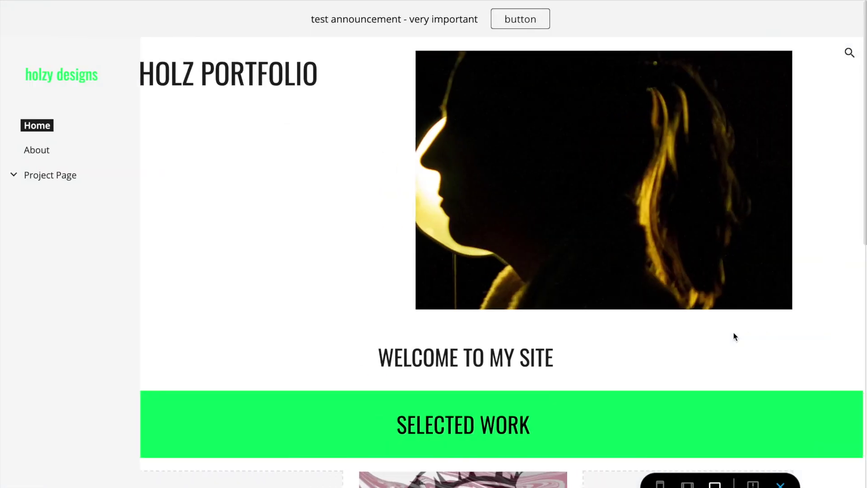
scroll(759, 348, "down", 7)
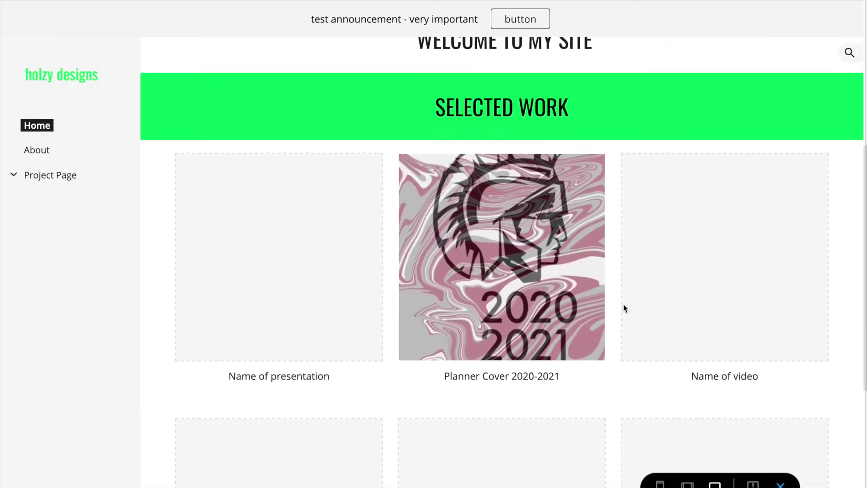
Go to the test page and expand, then collapse, the COLLAPSIBLE TEXT? section.
left_click(53, 178)
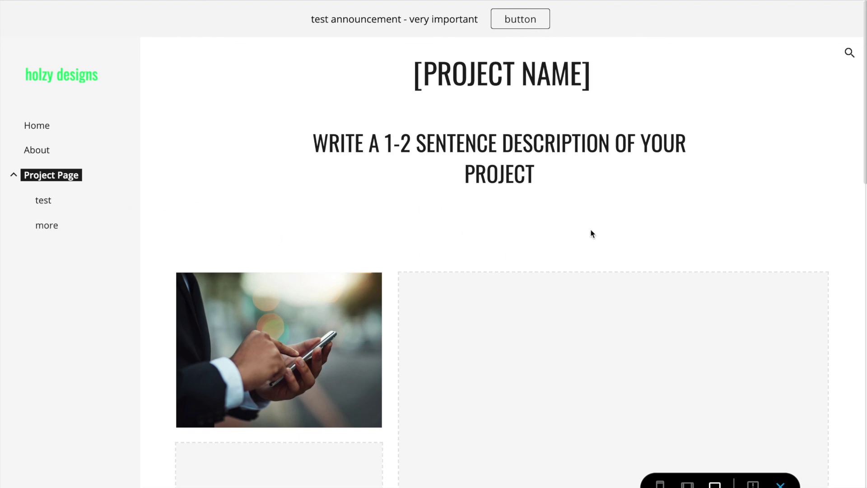
left_click(41, 203)
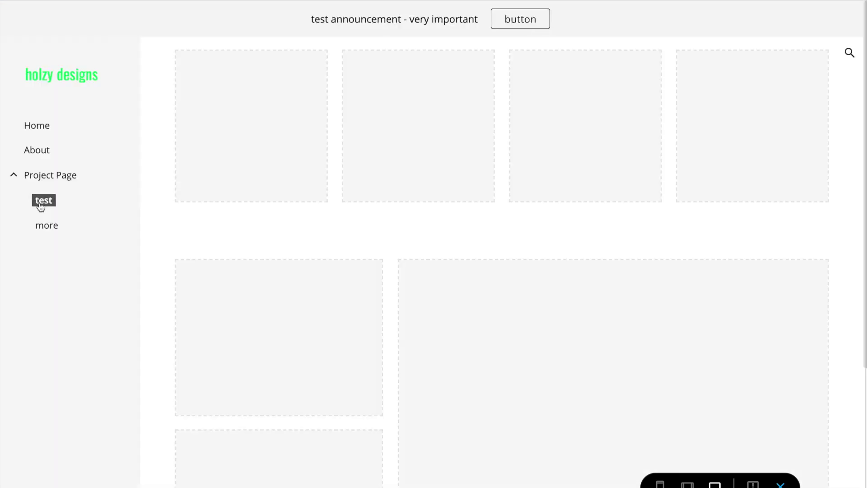
scroll(302, 231, "down", 5)
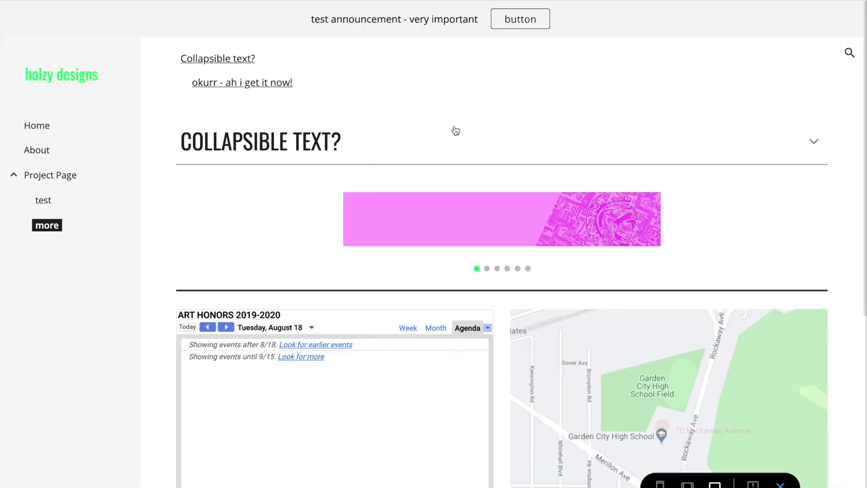
left_click(816, 144)
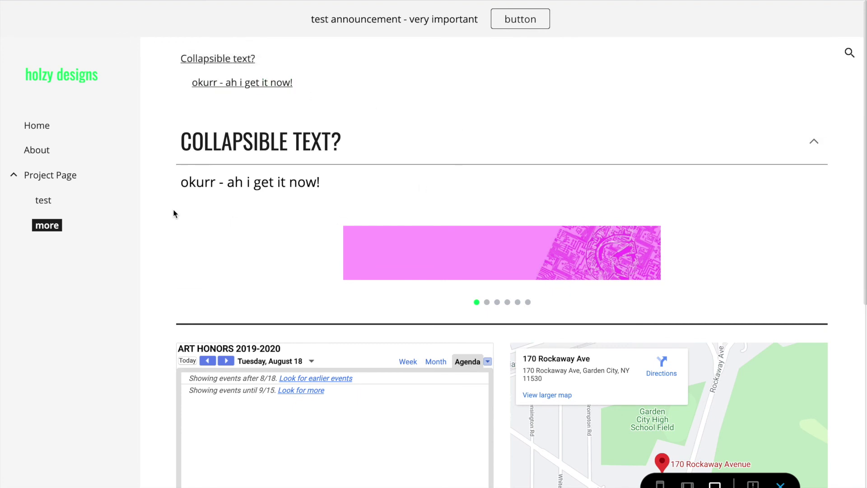
left_click(807, 154)
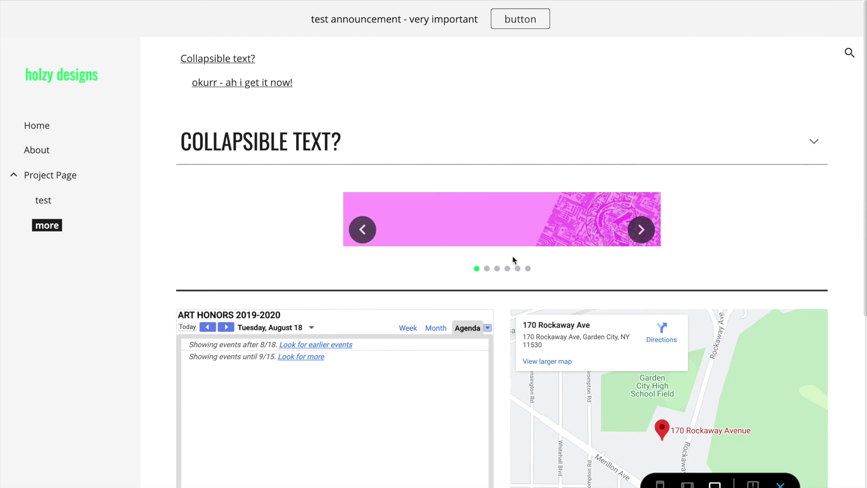
Page the carousel to its fifth slide and scroll through the rest of the page.
left_click(642, 238)
left_click(644, 236)
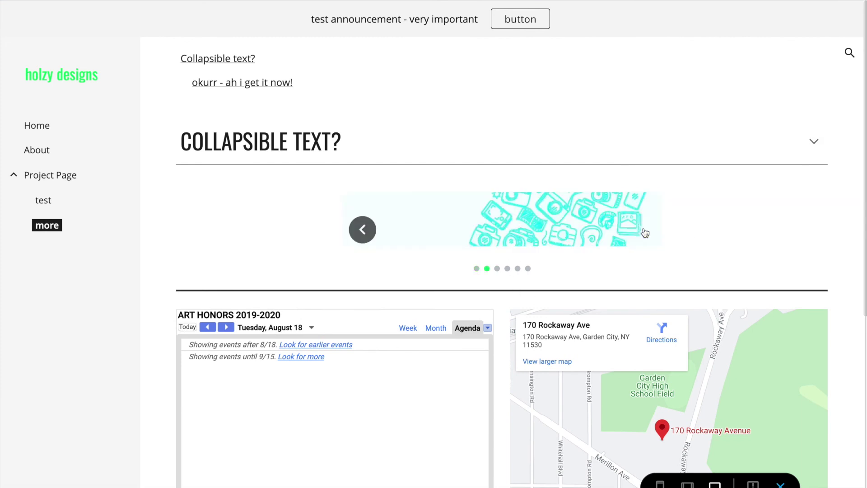
left_click(643, 231)
left_click(644, 232)
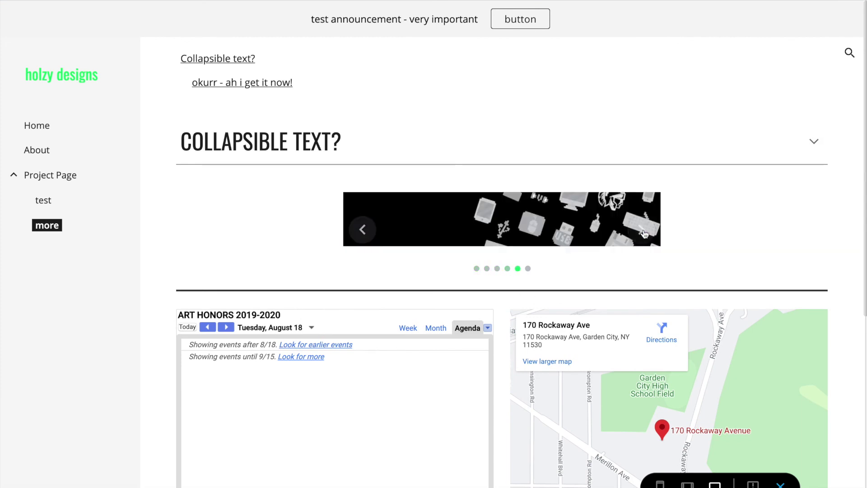
scroll(386, 281, "down", 4)
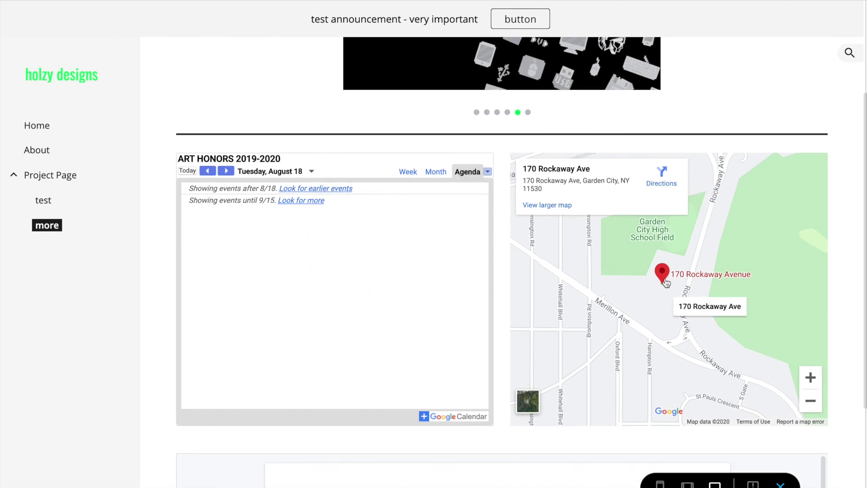
scroll(659, 285, "down", 15)
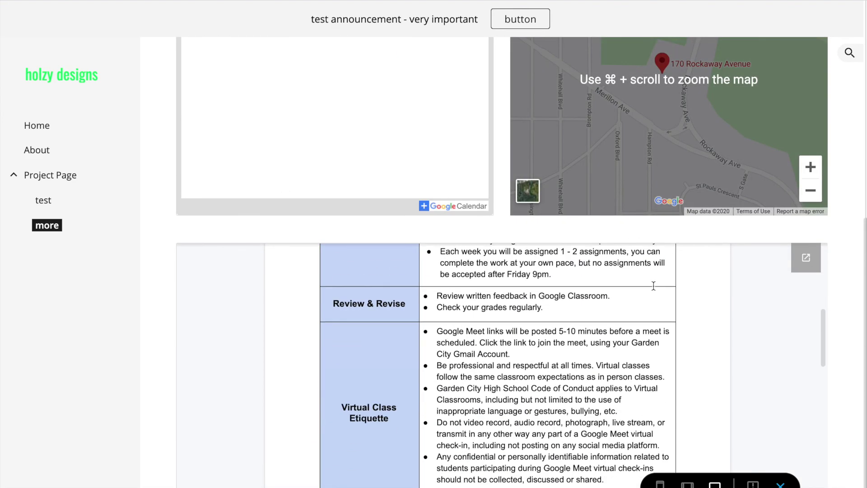
scroll(655, 288, "down", 5)
scroll(655, 294, "up", 20)
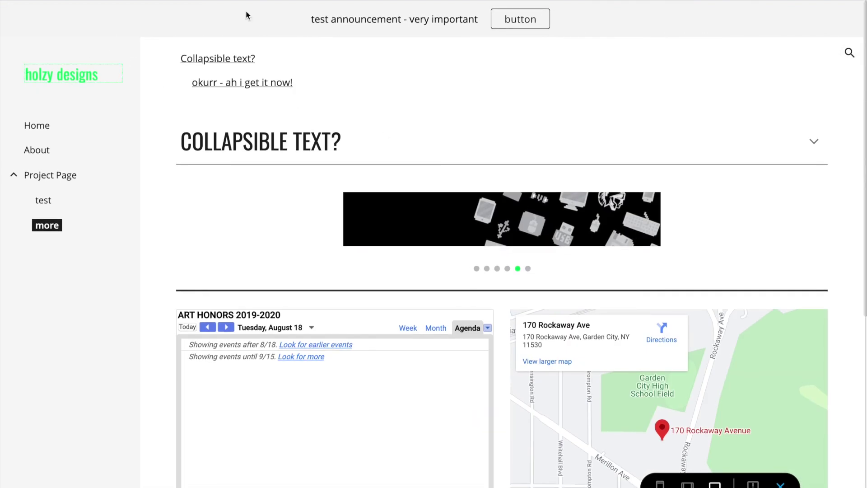
key("alt+Left")
At phone width, open the more page from the drawer and expand the COLLAPSIBLE TEXT? section.
left_click(661, 484)
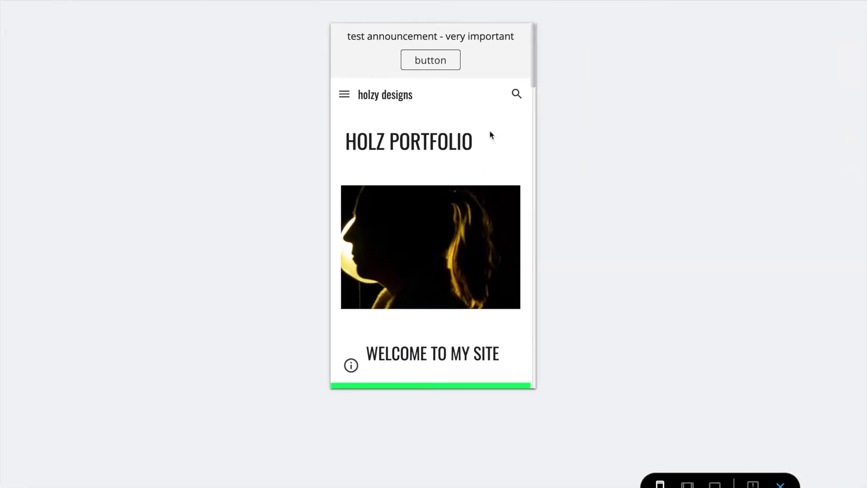
left_click(345, 94)
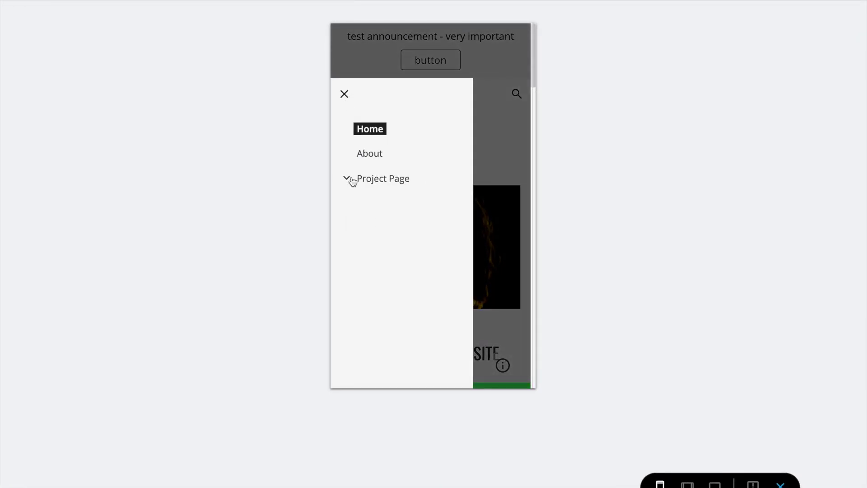
left_click(380, 230)
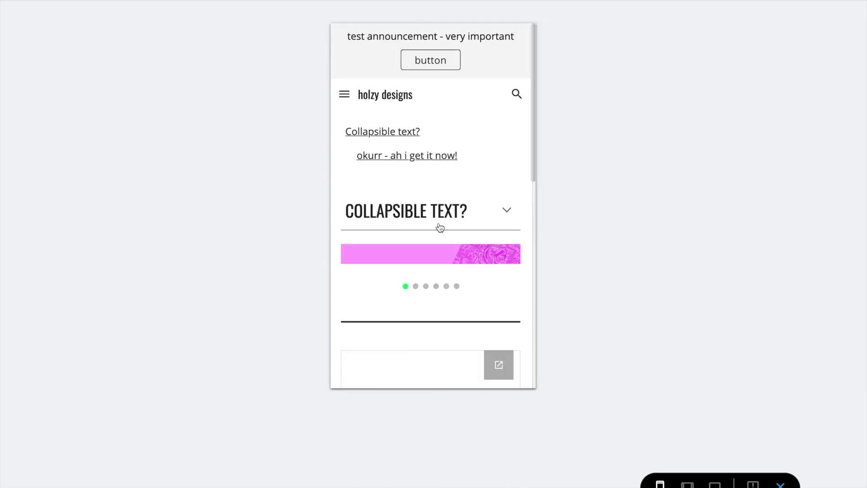
left_click(508, 212)
scroll(507, 213, "down", 4)
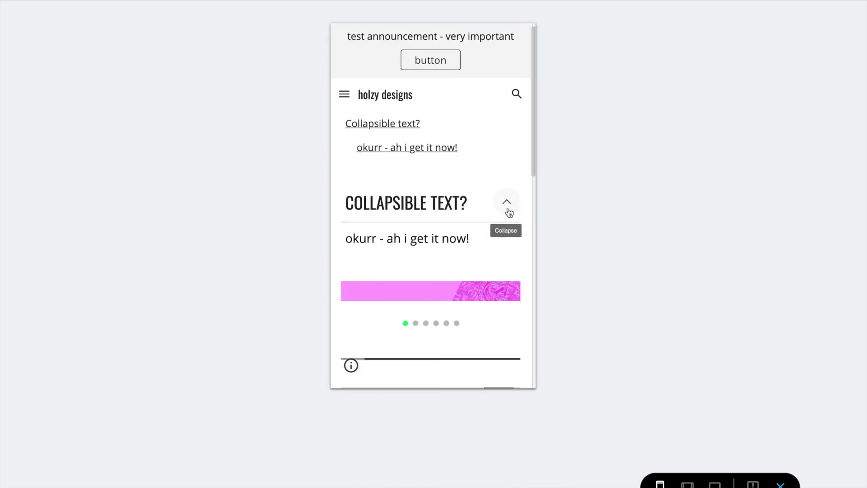
scroll(506, 213, "down", 2)
scroll(505, 212, "up", 4)
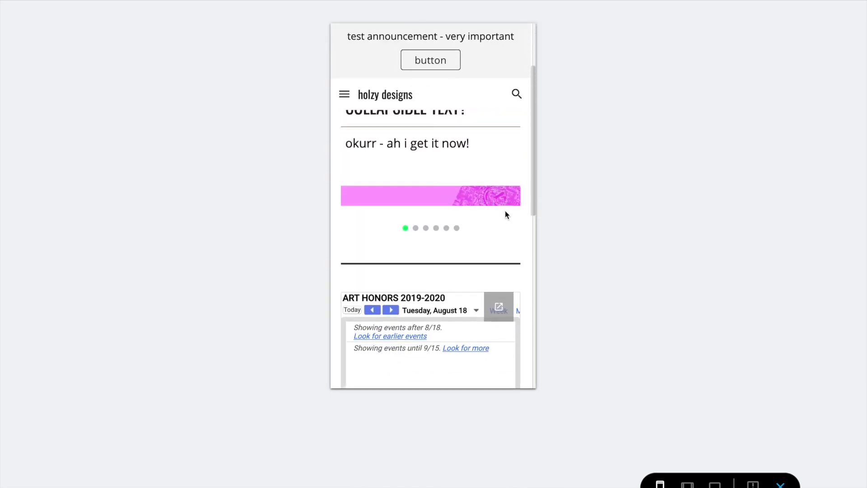
Advance the carousel to its fourth slide and scroll down to the map and document.
left_click(502, 221)
left_click(501, 220)
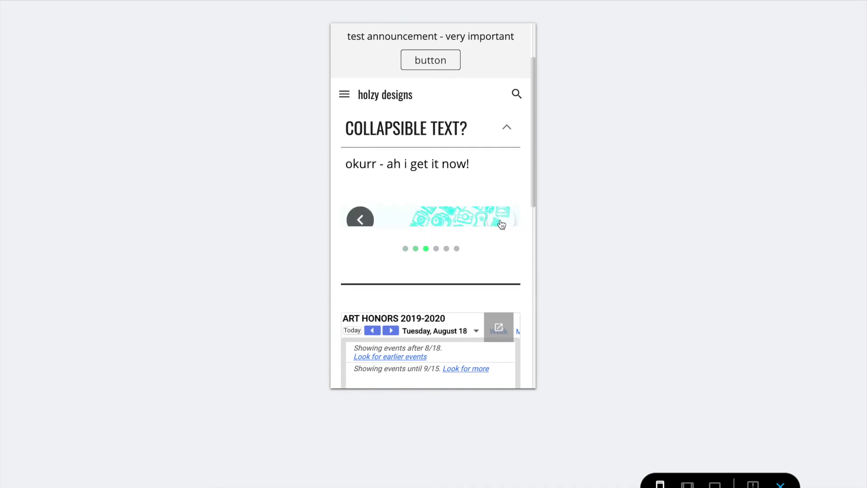
left_click(500, 225)
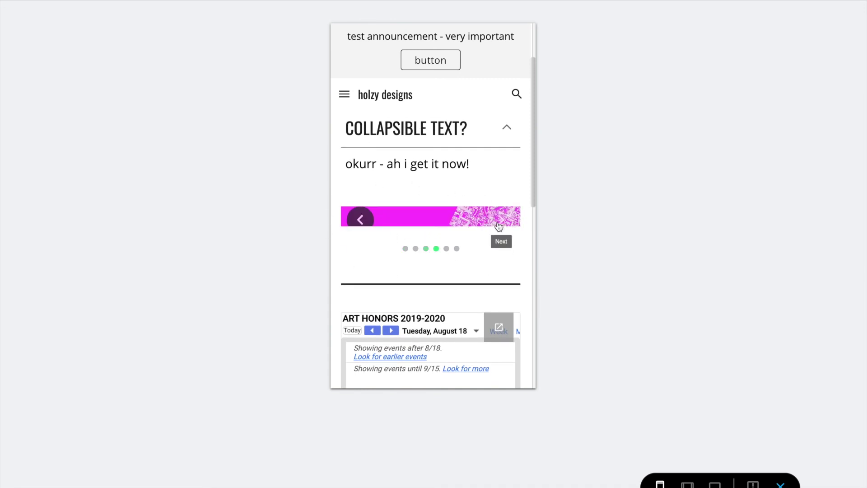
left_click_drag(533, 188, 535, 345)
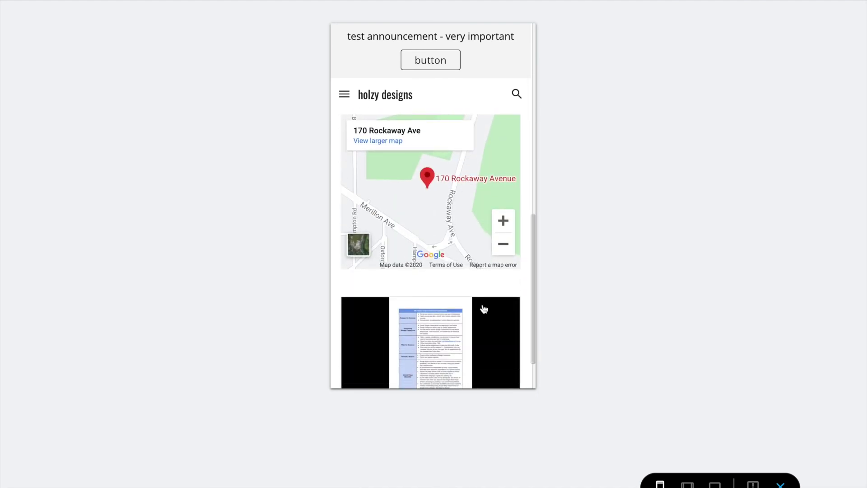
scroll(452, 294, "down", 1)
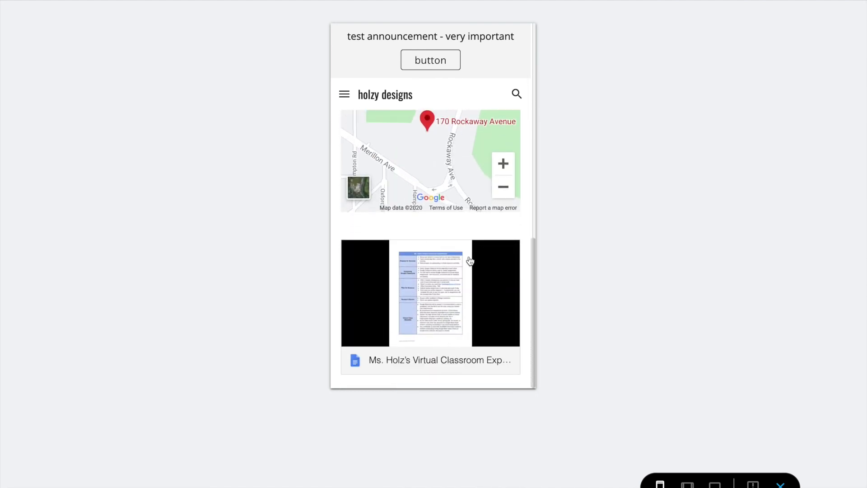
At tablet width, advance the carousel to its sixth slide and collapse the COLLAPSIBLE TEXT? section.
left_click(688, 484)
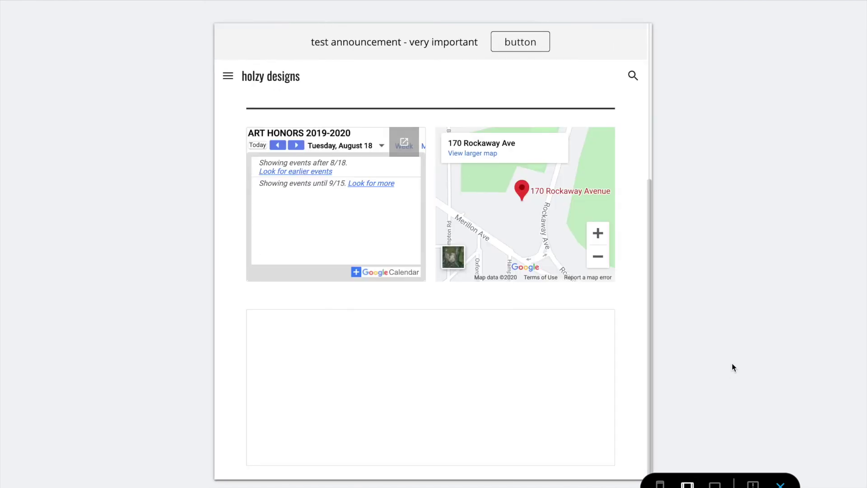
scroll(527, 349, "down", 5)
scroll(527, 349, "up", 4)
scroll(625, 340, "up", 5)
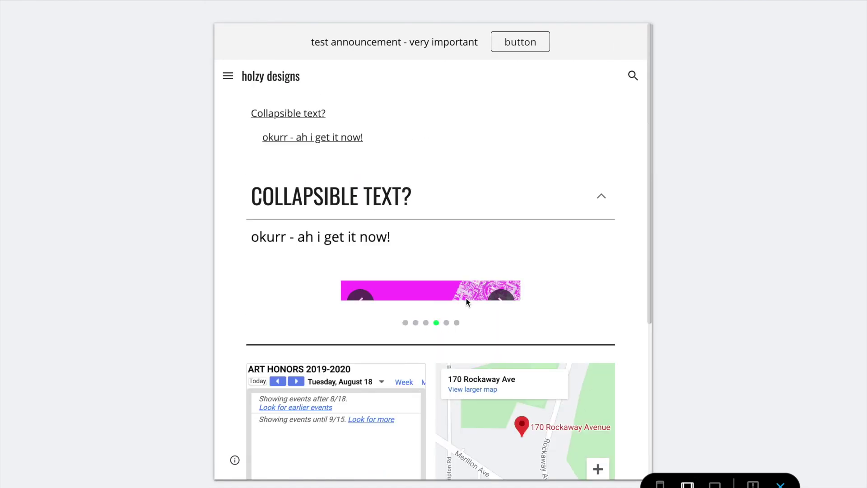
left_click(501, 300)
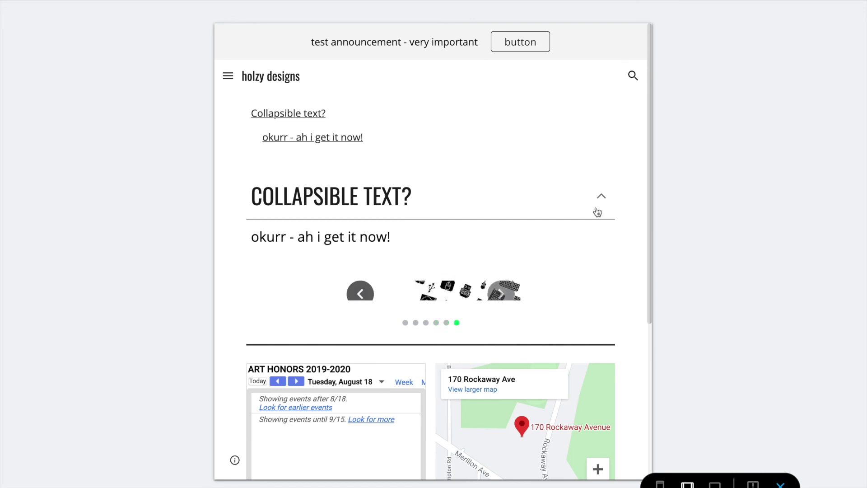
left_click(601, 197)
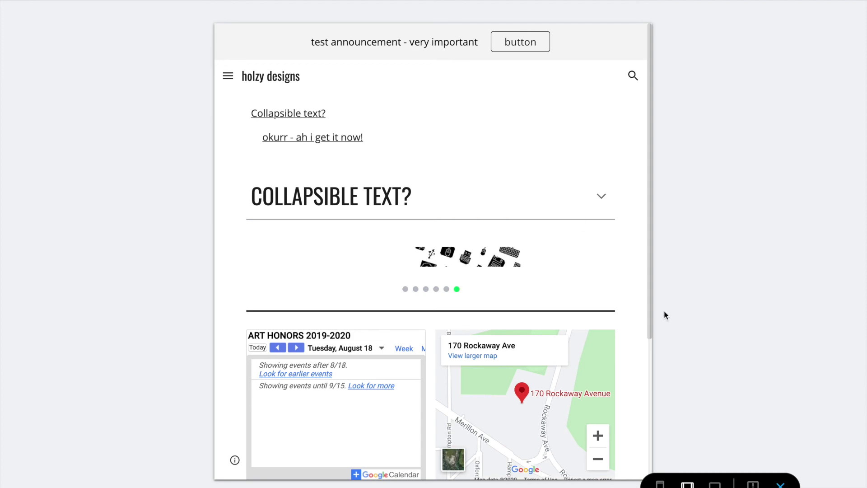
Exit the preview and return to editing the more page.
left_click(780, 484)
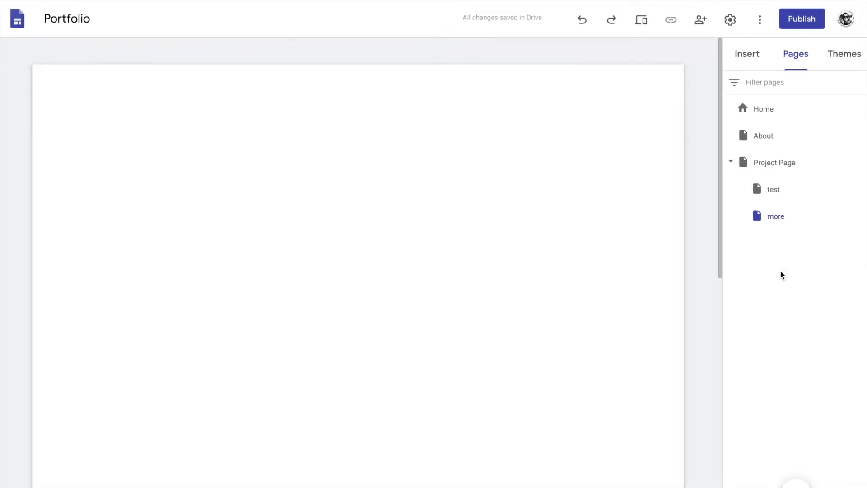
scroll(601, 290, "down", 10)
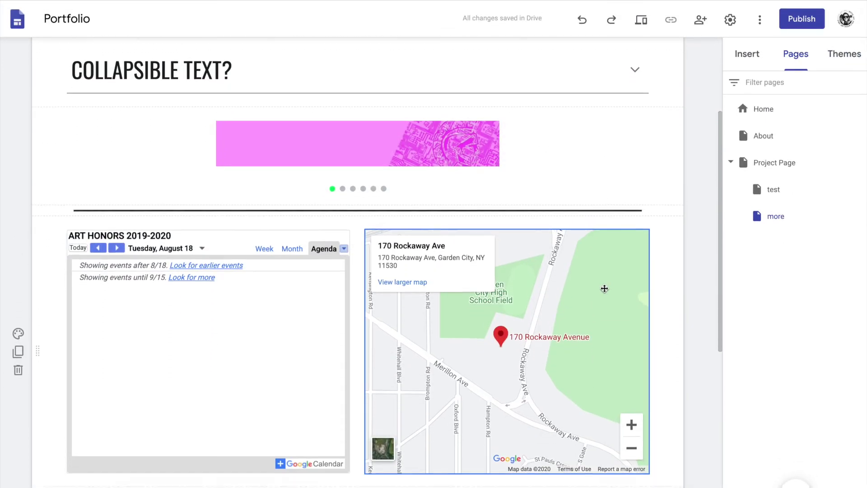
scroll(606, 290, "up", 12)
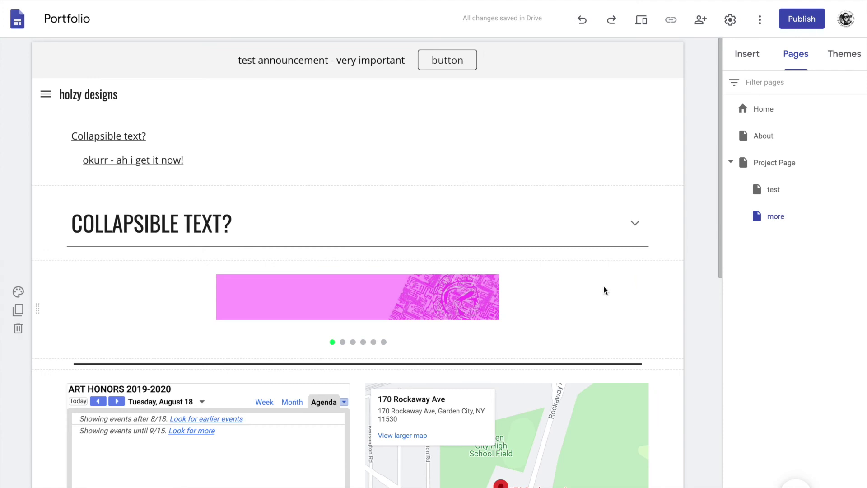